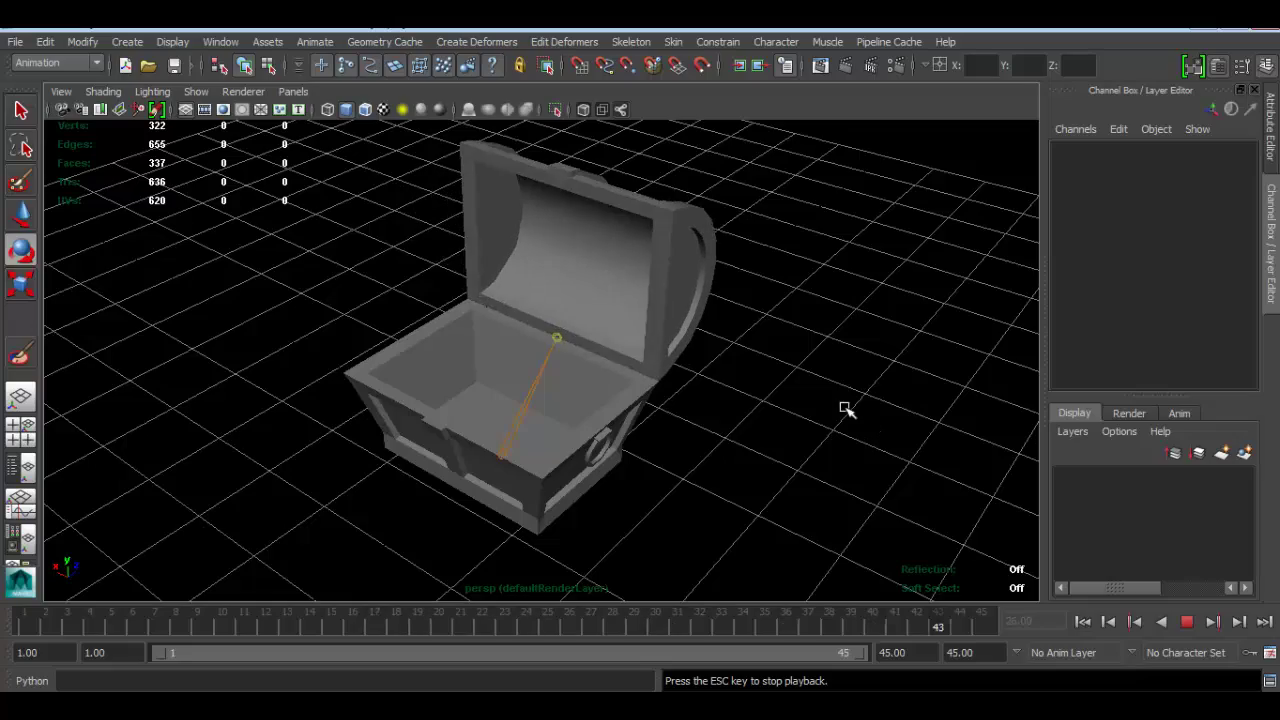
Stop the chest animation playback and orbit to a straight front view of the chest.
{"action": "mouse_move", "coordinate": [568, 362]}
{"action": "left_mouse_down", "text": "alt"}
{"action": "mouse_move", "coordinate": [571, 386]}
{"action": "mouse_move", "coordinate": [686, 343]}
{"action": "mouse_move", "coordinate": [560, 347]}
{"action": "left_mouse_up", "text": "alt"}
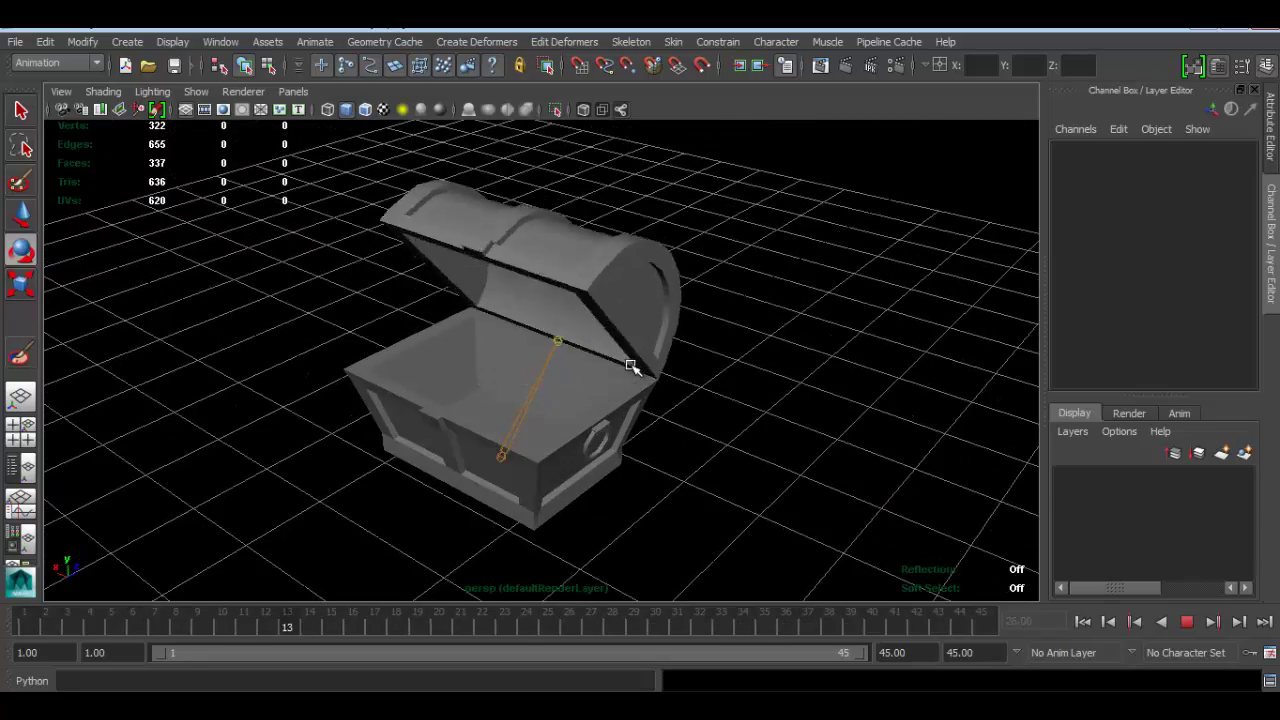
{"action": "left_click_drag", "start_coordinate": [680, 363], "coordinate": [934, 508], "text": "alt"}
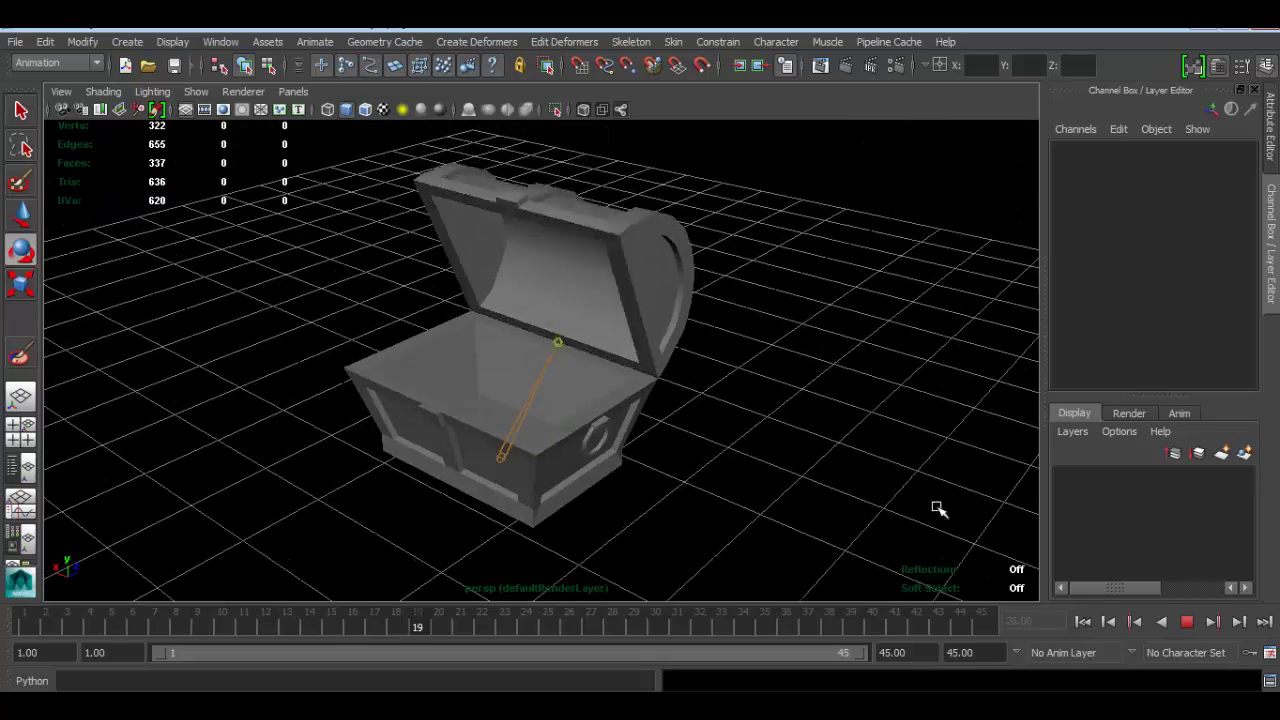
{"action": "key", "text": "Escape"}
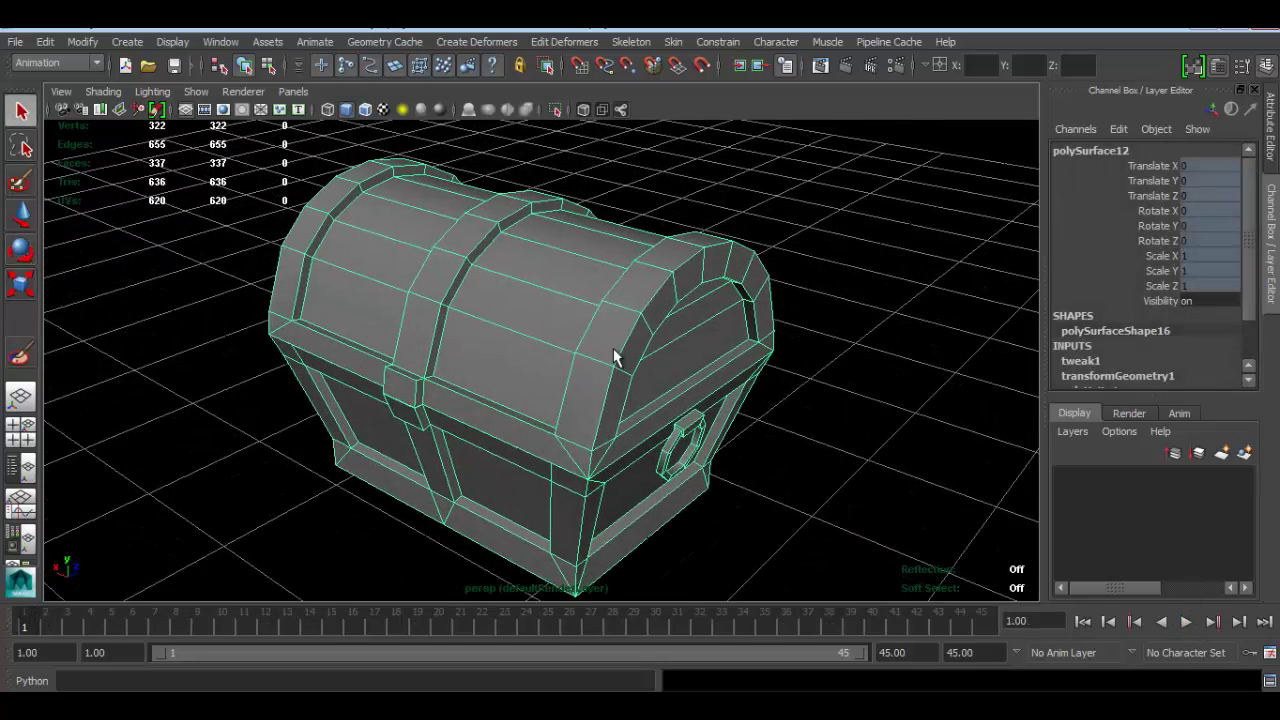
{"action": "key", "text": "w"}
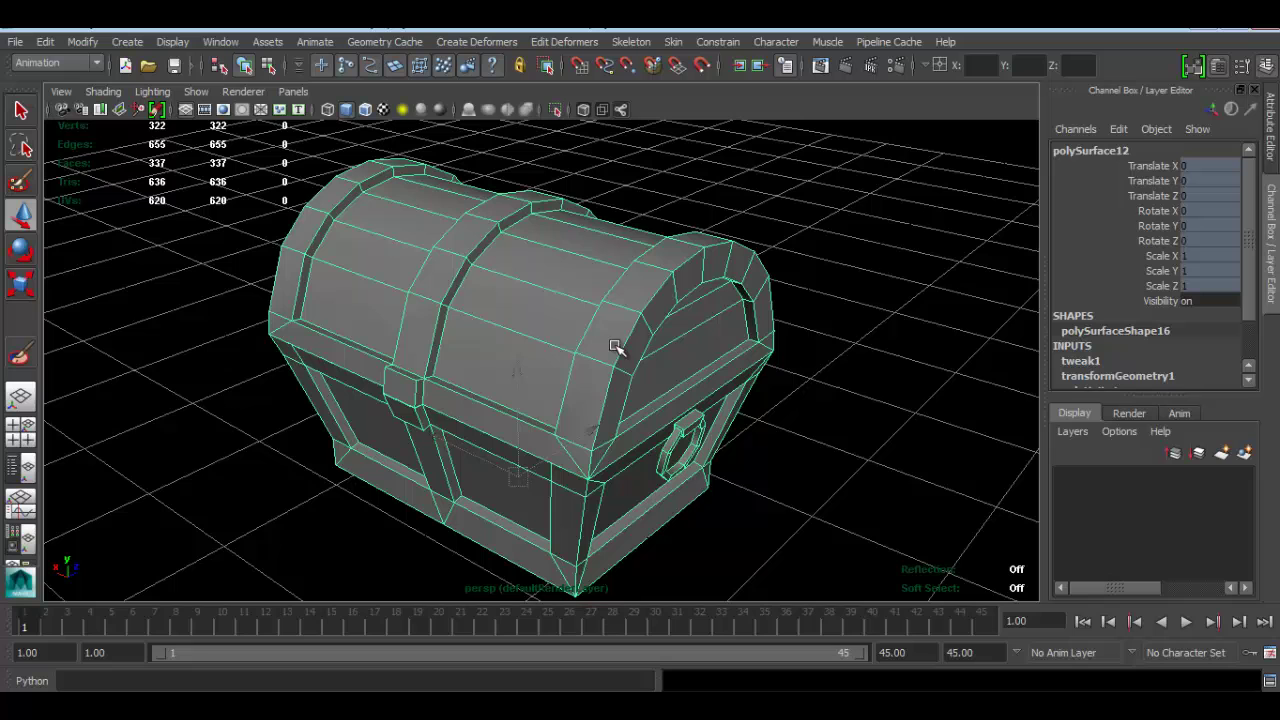
{"action": "mouse_move", "coordinate": [648, 334]}
{"action": "left_mouse_down", "text": "alt"}
{"action": "mouse_move", "coordinate": [608, 320]}
{"action": "mouse_move", "coordinate": [617, 326]}
{"action": "left_mouse_up", "text": "alt"}
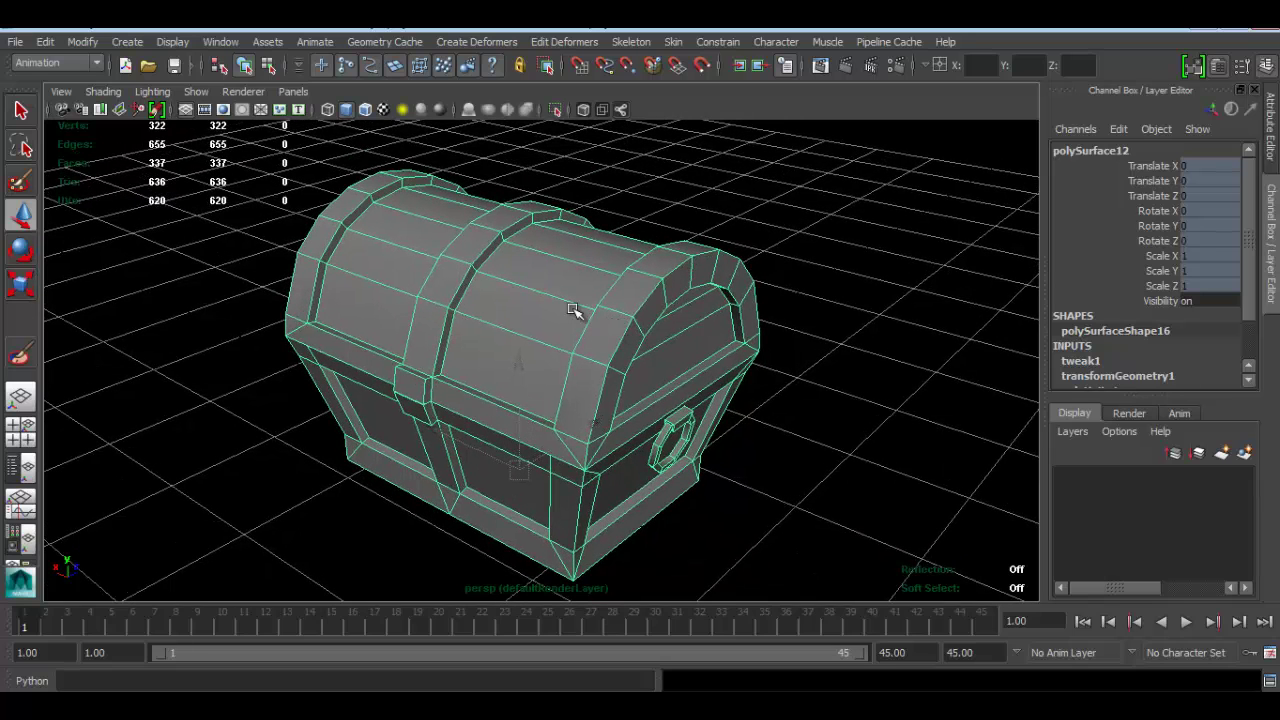
{"action": "left_click", "coordinate": [47, 43]}
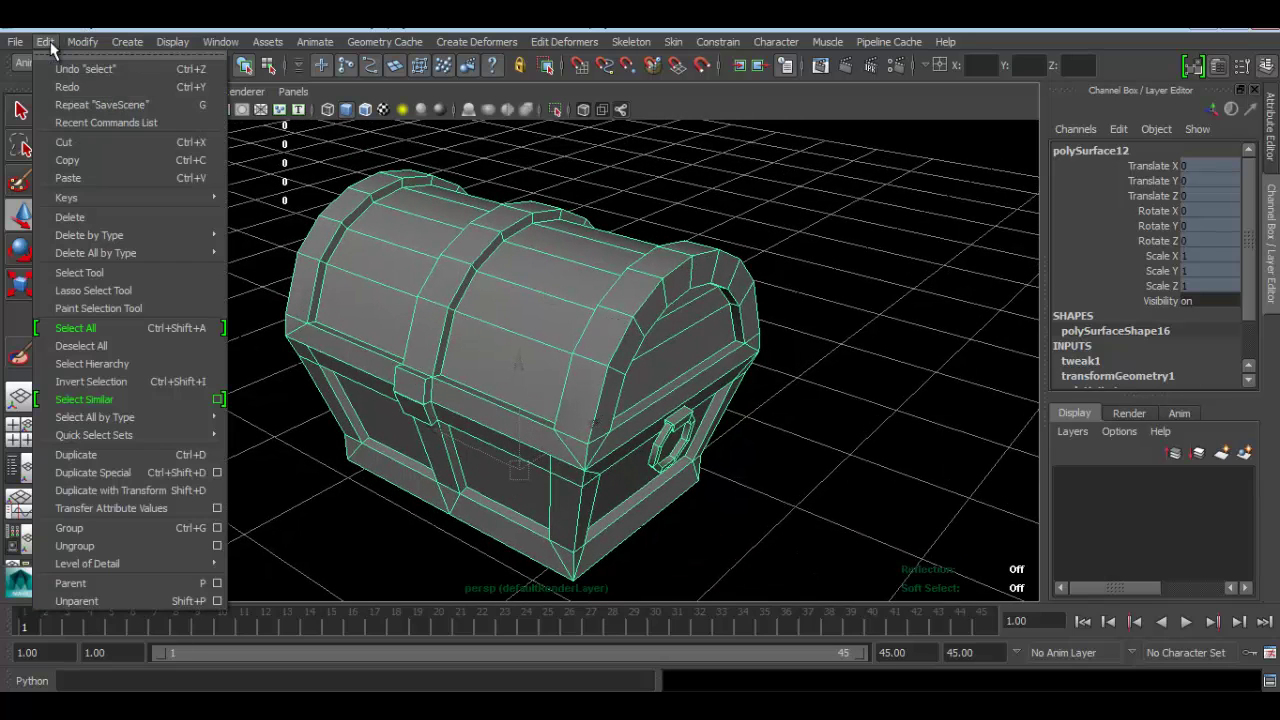
{"action": "left_click", "coordinate": [47, 43]}
{"action": "mouse_move", "coordinate": [486, 294]}
{"action": "left_mouse_down", "text": "alt"}
{"action": "mouse_move", "coordinate": [603, 297]}
{"action": "mouse_move", "coordinate": [503, 280]}
{"action": "mouse_move", "coordinate": [506, 294]}
{"action": "mouse_move", "coordinate": [457, 294]}
{"action": "left_mouse_up", "text": "alt"}
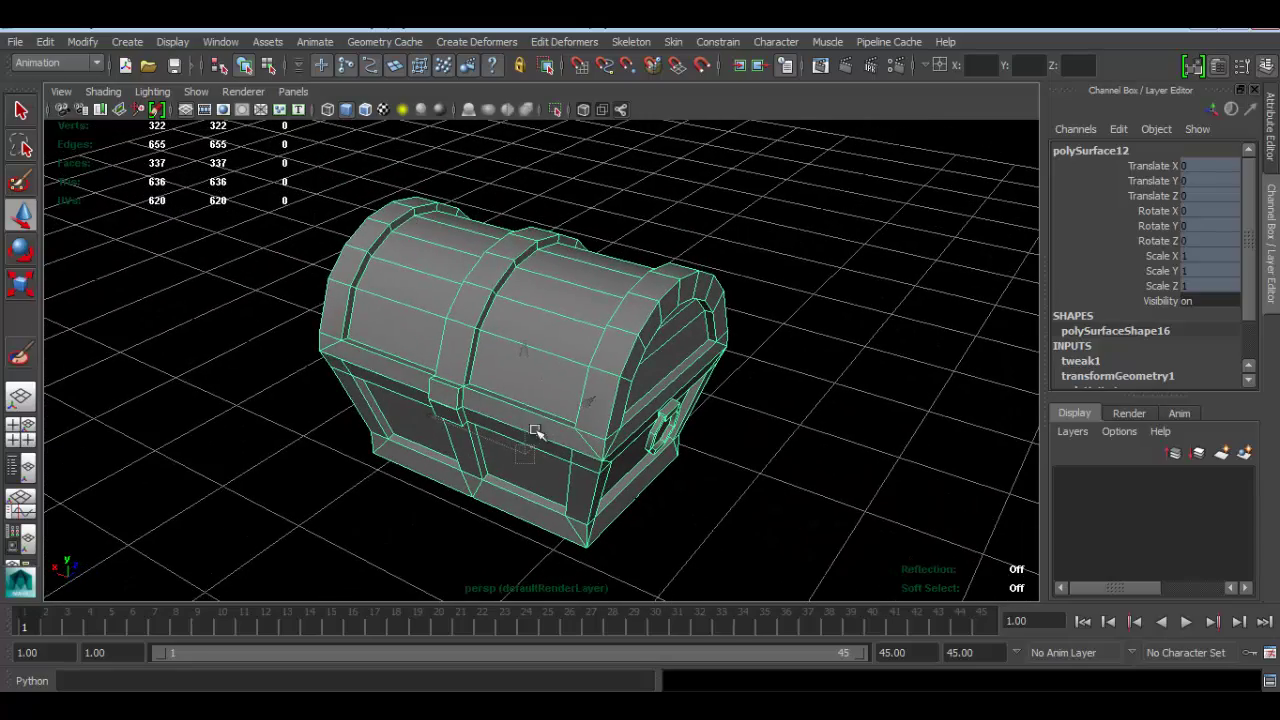
{"action": "mouse_move", "coordinate": [566, 400]}
{"action": "left_mouse_down", "text": "alt"}
{"action": "mouse_move", "coordinate": [688, 323]}
{"action": "mouse_move", "coordinate": [455, 279]}
{"action": "mouse_move", "coordinate": [550, 315]}
{"action": "left_mouse_up", "text": "alt"}
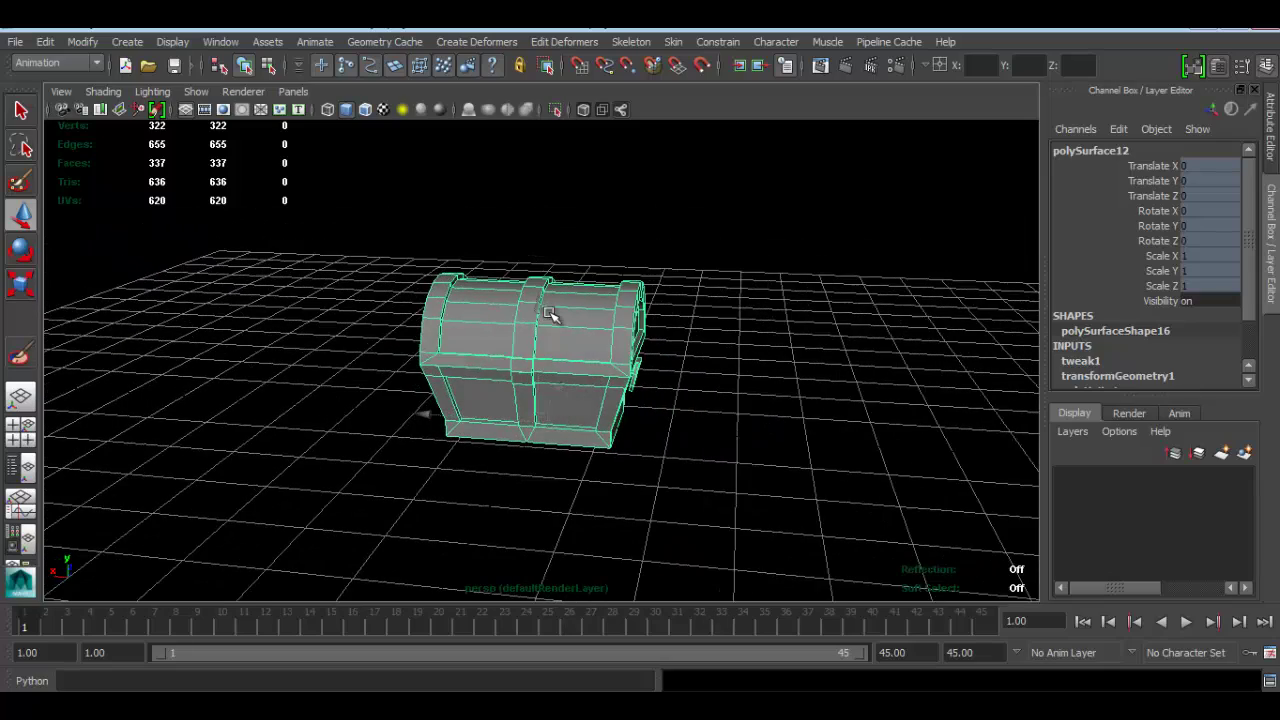
Marquee-select the whole chest and switch the menu set to Polygons.
{"action": "mouse_move", "coordinate": [306, 220]}
{"action": "left_mouse_down"}
{"action": "mouse_move", "coordinate": [386, 250]}
{"action": "mouse_move", "coordinate": [851, 531]}
{"action": "left_mouse_up"}
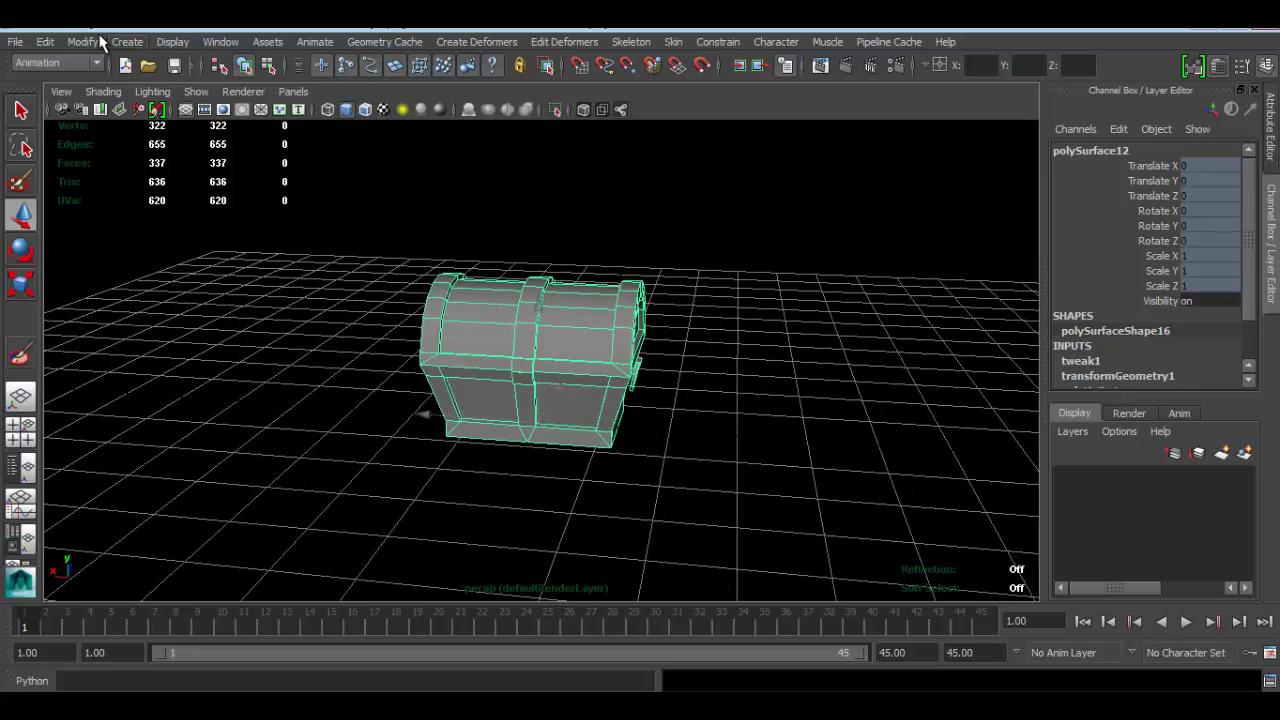
{"action": "left_click", "coordinate": [90, 63]}
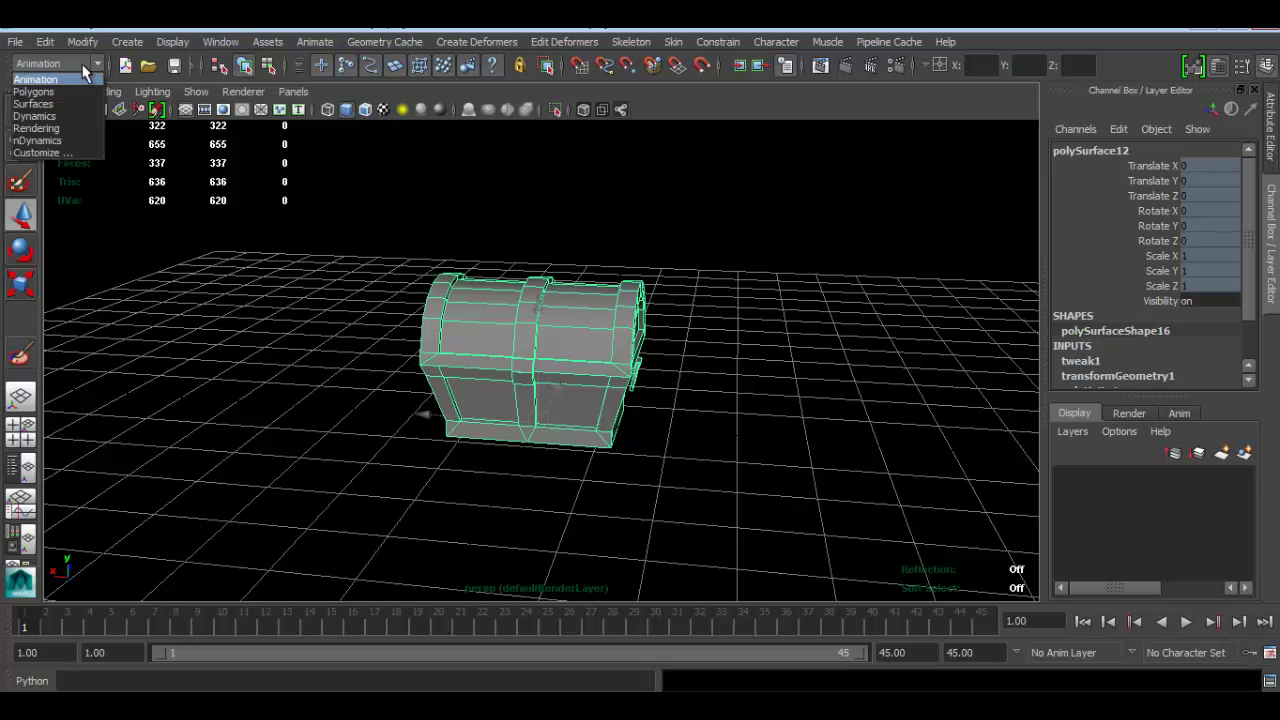
{"action": "left_click", "coordinate": [53, 92]}
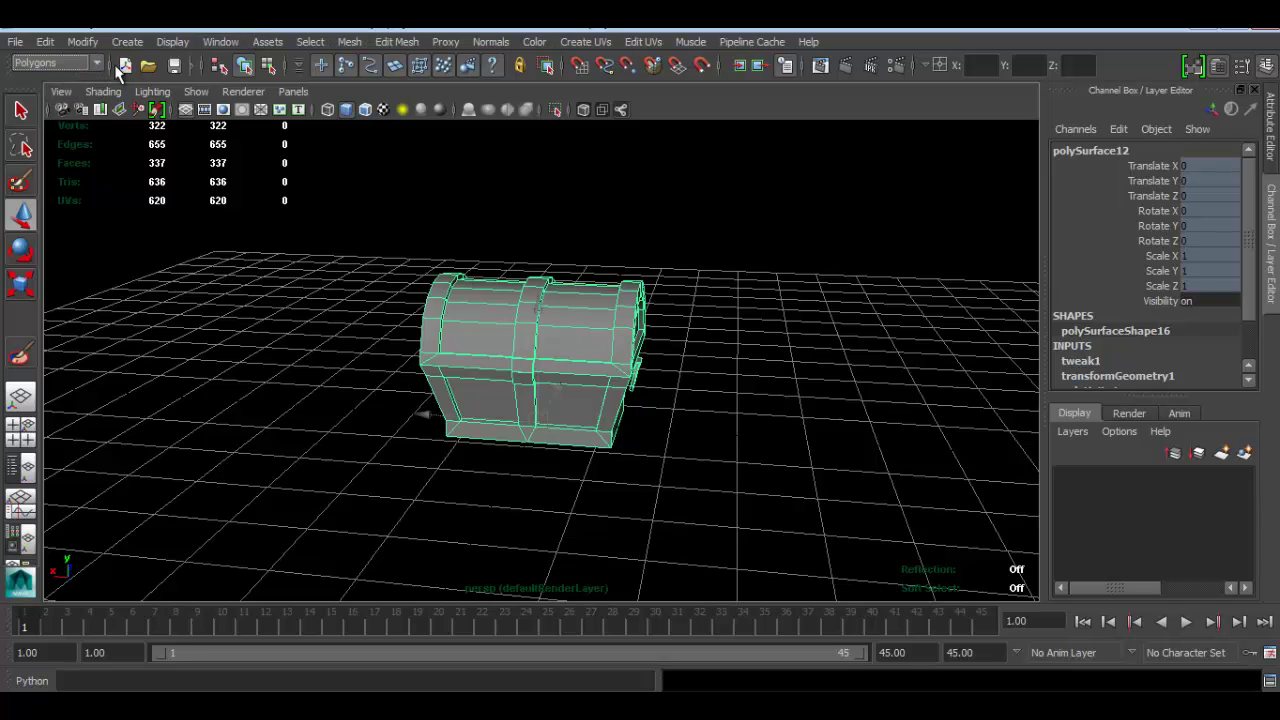
Delete the chest's construction history with Edit > Delete All by Type > History, then deselect.
{"action": "left_click", "coordinate": [350, 41]}
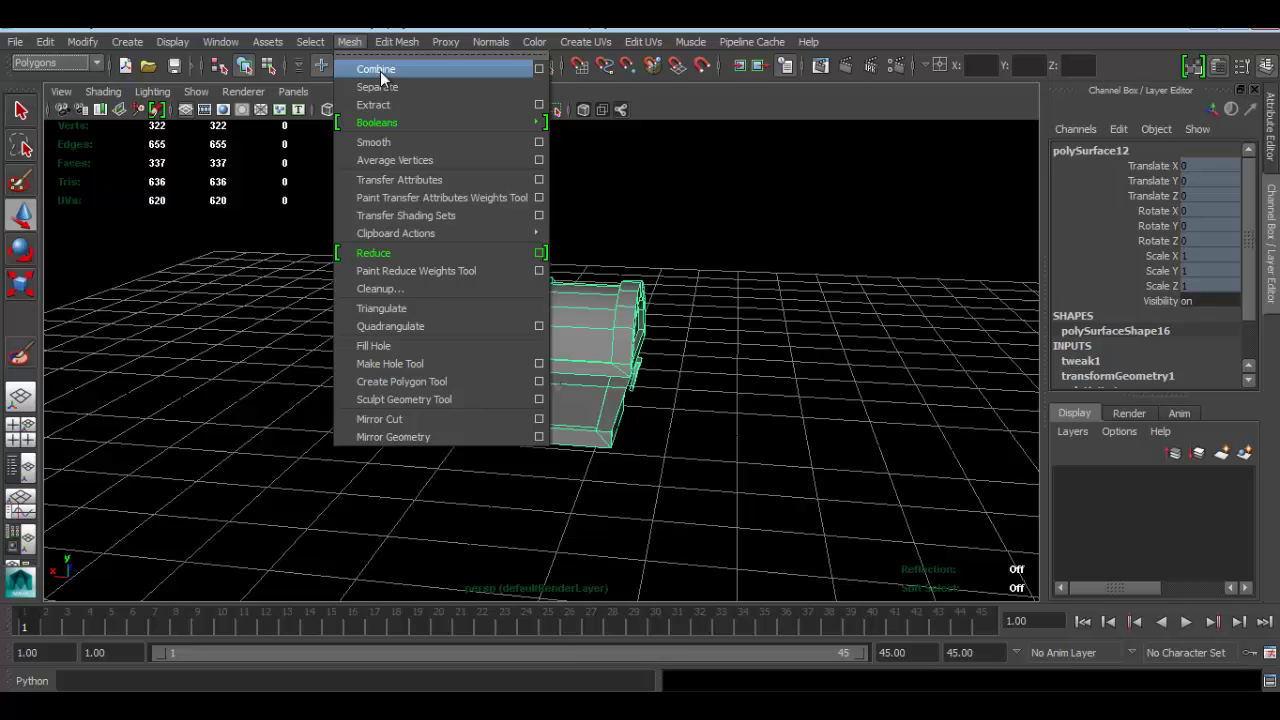
{"action": "left_click", "coordinate": [423, 413]}
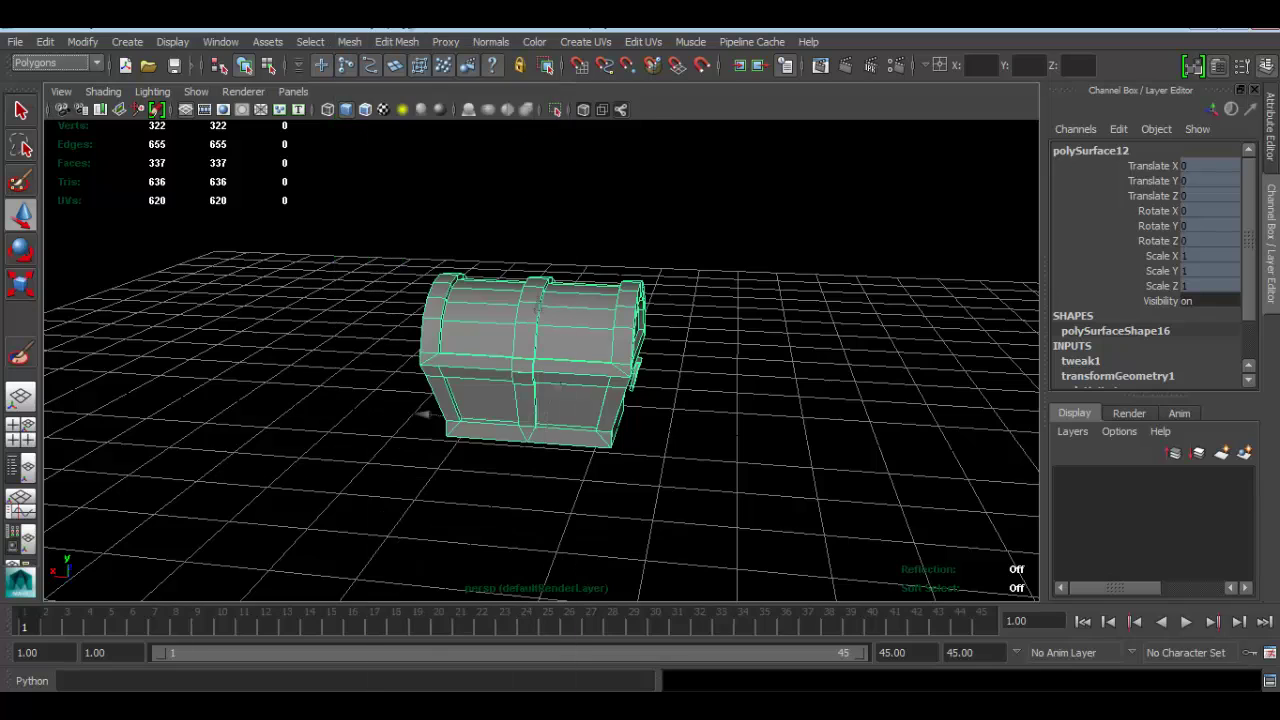
{"action": "left_click", "coordinate": [46, 42]}
{"action": "mouse_move", "coordinate": [96, 253]}
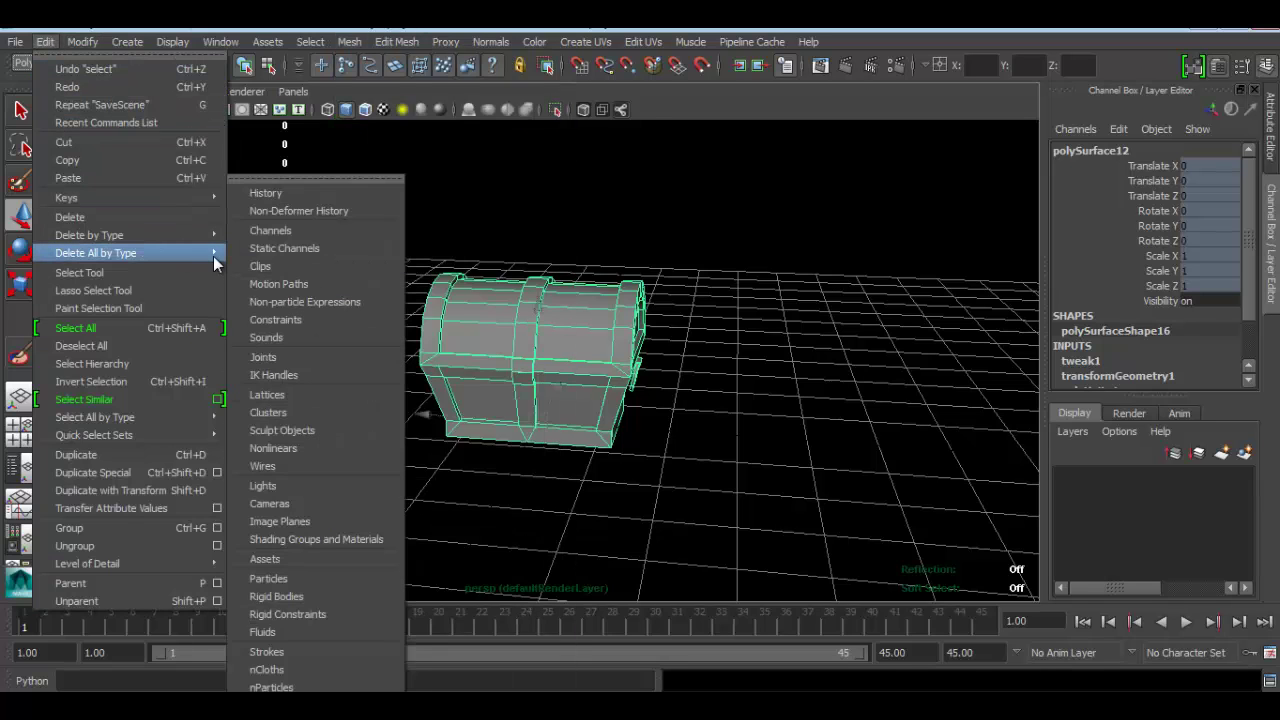
{"action": "left_click", "coordinate": [267, 198]}
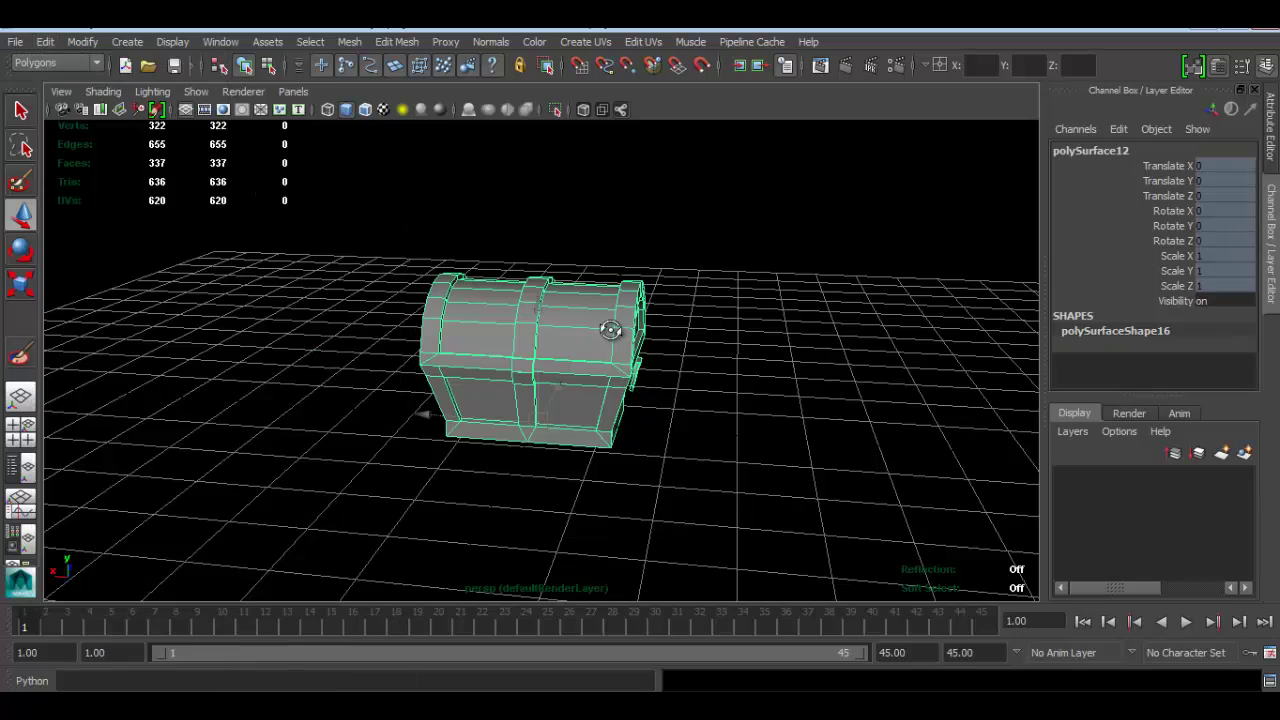
{"action": "mouse_move", "coordinate": [600, 328]}
{"action": "left_mouse_down", "text": "alt"}
{"action": "mouse_move", "coordinate": [586, 355]}
{"action": "mouse_move", "coordinate": [637, 367]}
{"action": "mouse_move", "coordinate": [694, 306]}
{"action": "left_mouse_up", "text": "alt"}
{"action": "left_click", "coordinate": [651, 280]}
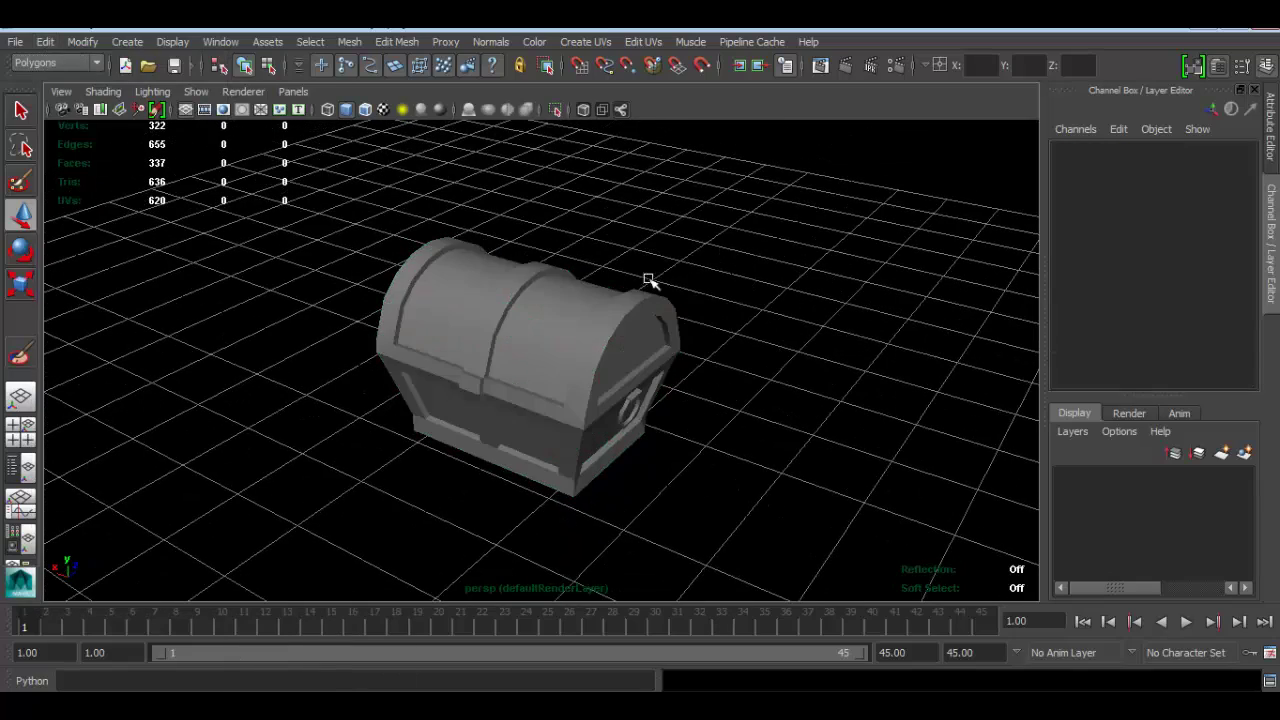
{"action": "left_click", "coordinate": [577, 340]}
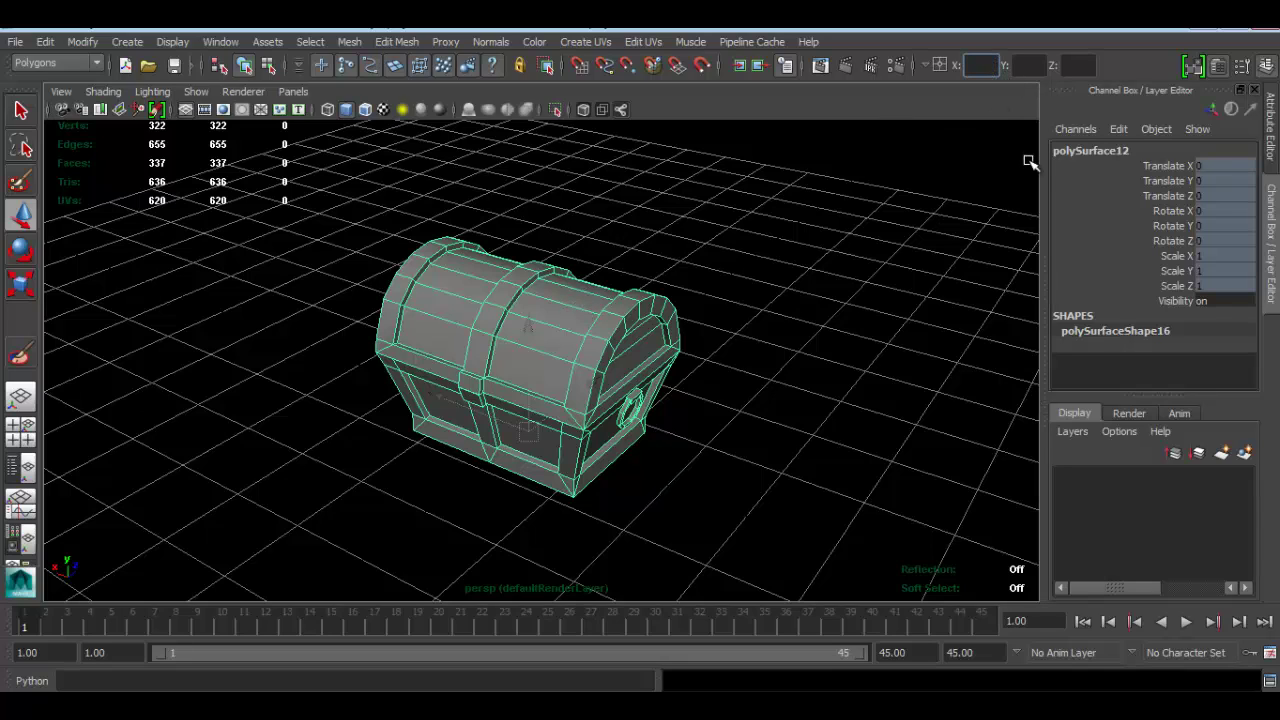
{"action": "type", "text": "0"}
{"action": "key", "text": "Tab"}
{"action": "type", "text": "0"}
{"action": "key", "text": "Tab"}
{"action": "type", "text": "0"}
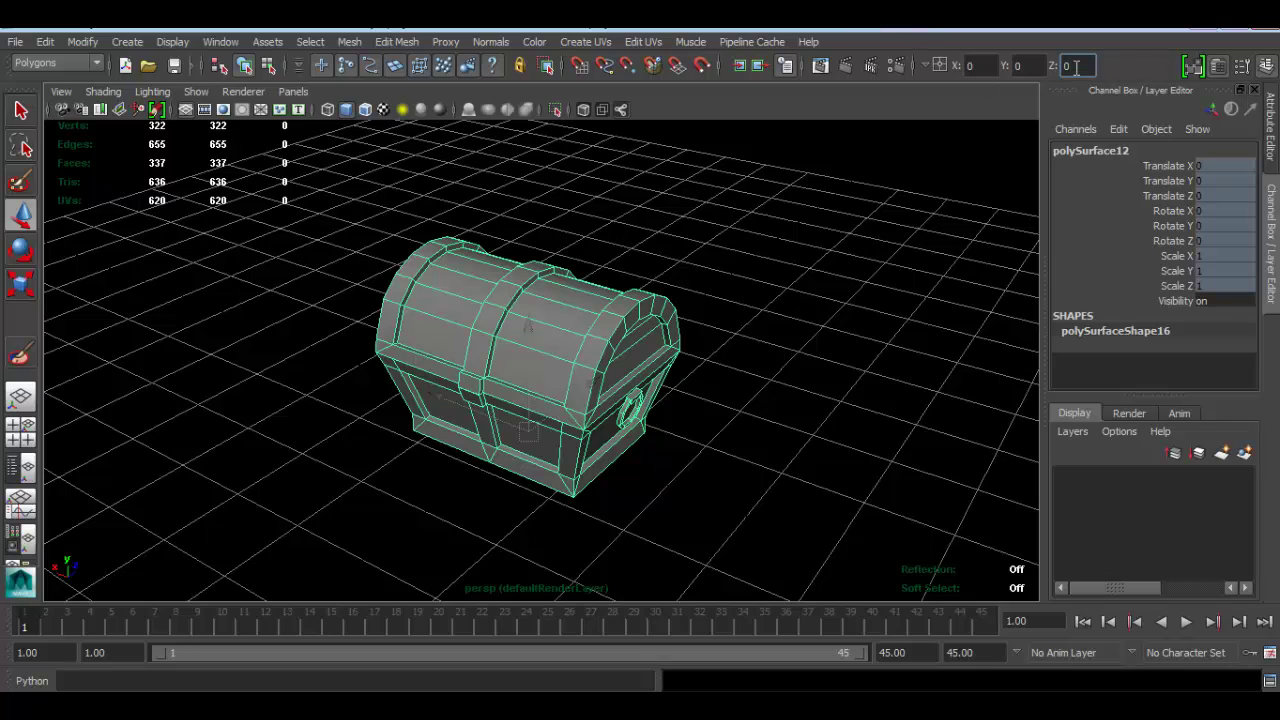
{"action": "key", "text": "Return"}
{"action": "left_click", "coordinate": [83, 42]}
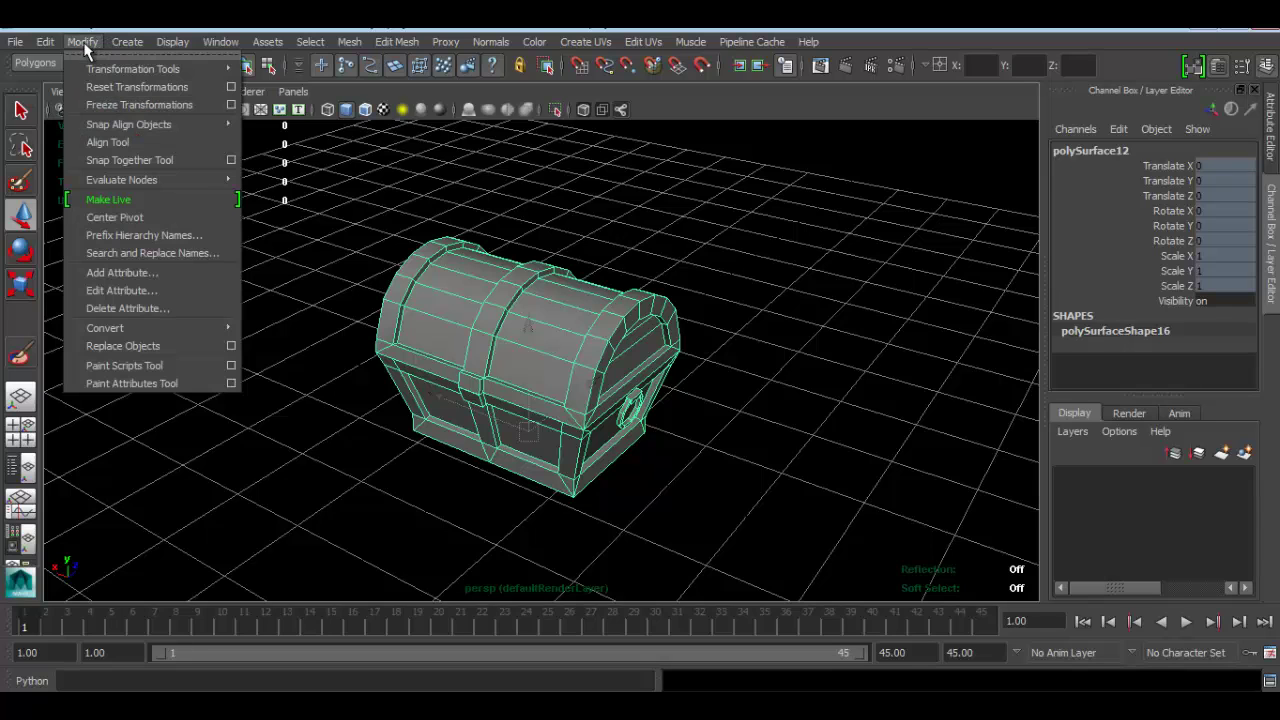
{"action": "left_click", "coordinate": [115, 105]}
{"action": "left_click", "coordinate": [724, 250]}
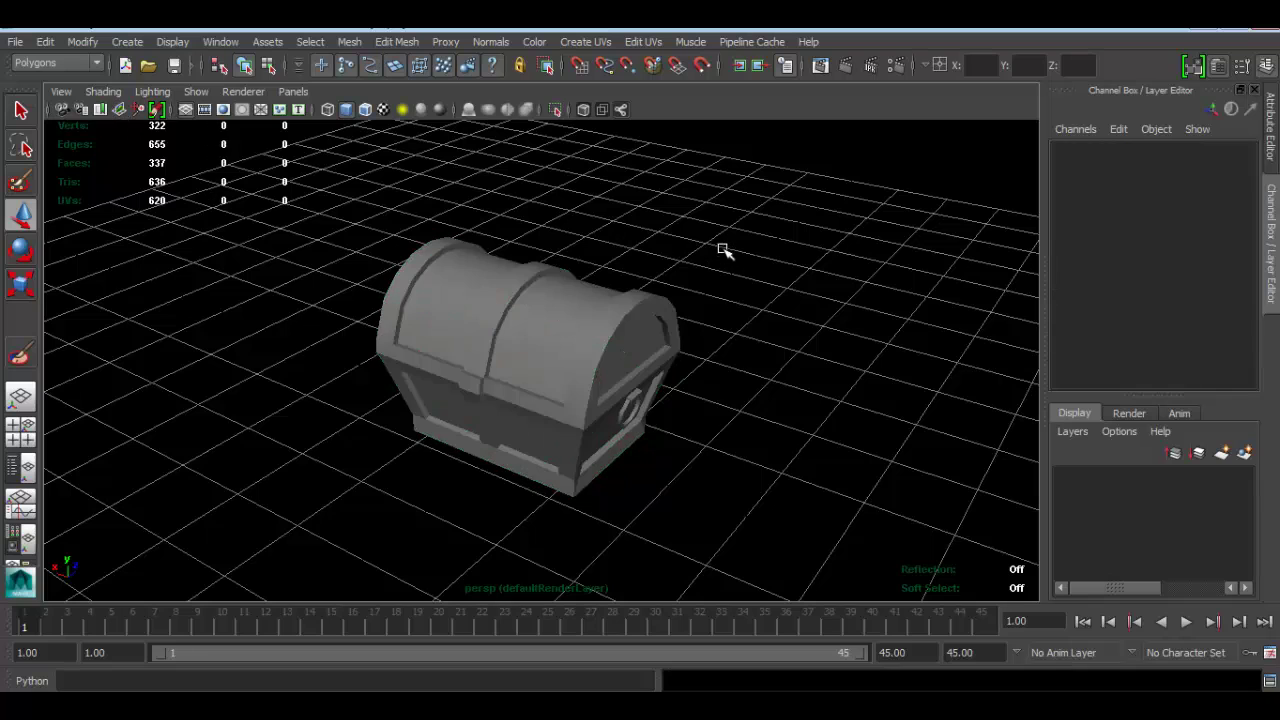
{"action": "left_click", "coordinate": [641, 311]}
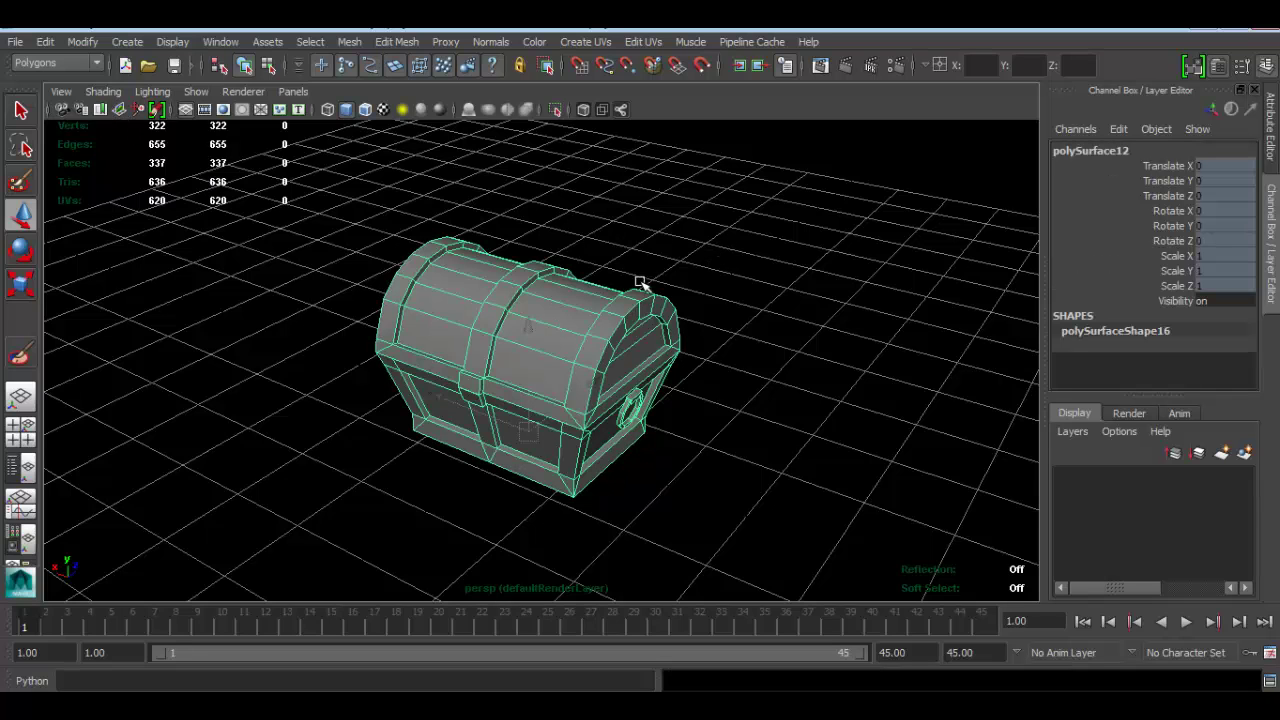
{"action": "scroll", "coordinate": [662, 222], "scroll_direction": "up", "scroll_amount": 2}
{"action": "scroll", "coordinate": [700, 252], "scroll_direction": "up", "scroll_amount": 1}
{"action": "left_click", "coordinate": [688, 222]}
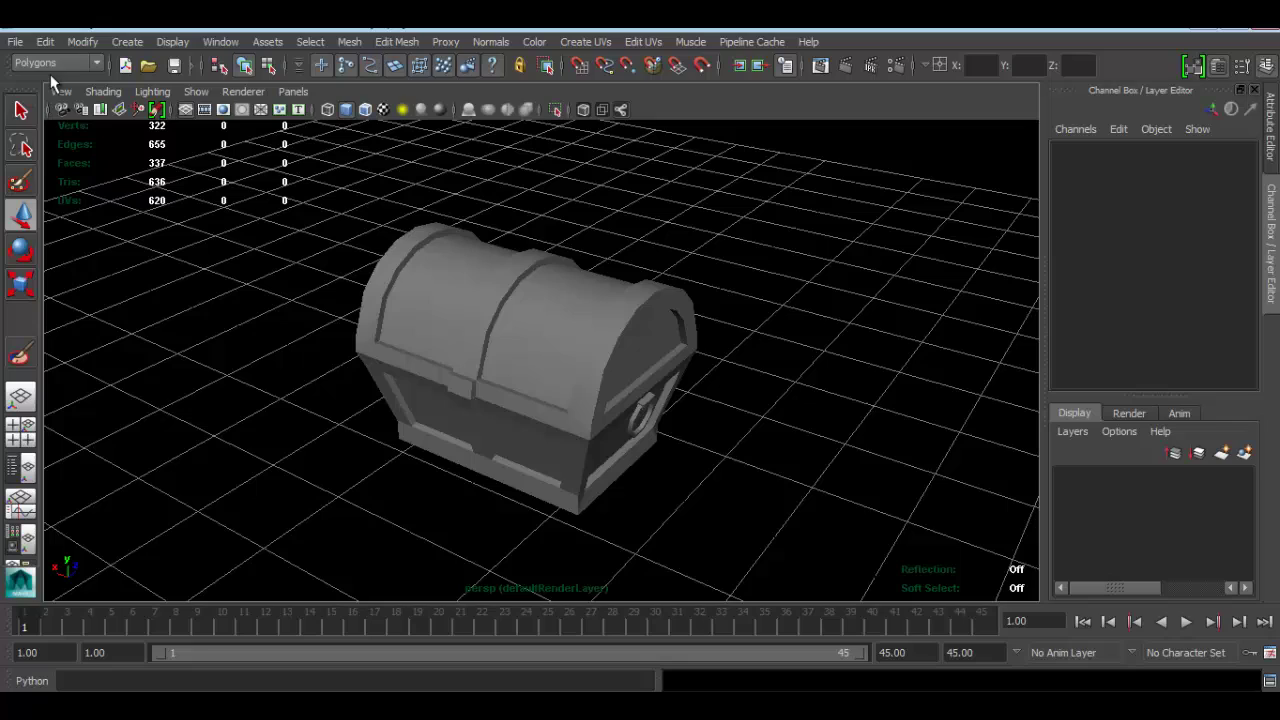
Switch the menu set back to Animation and show the four-view layout.
{"action": "left_click", "coordinate": [77, 64]}
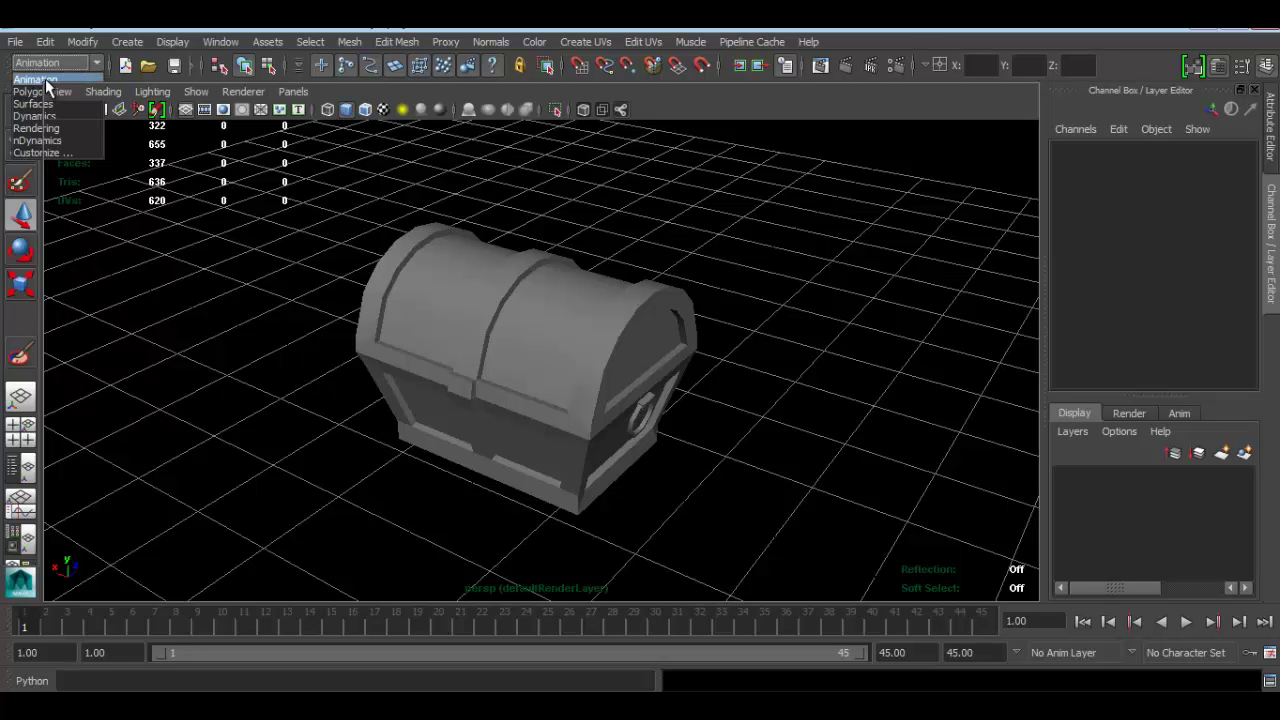
{"action": "left_click", "coordinate": [46, 81]}
{"action": "left_click_drag", "start_coordinate": [600, 237], "coordinate": [557, 221], "text": "alt"}
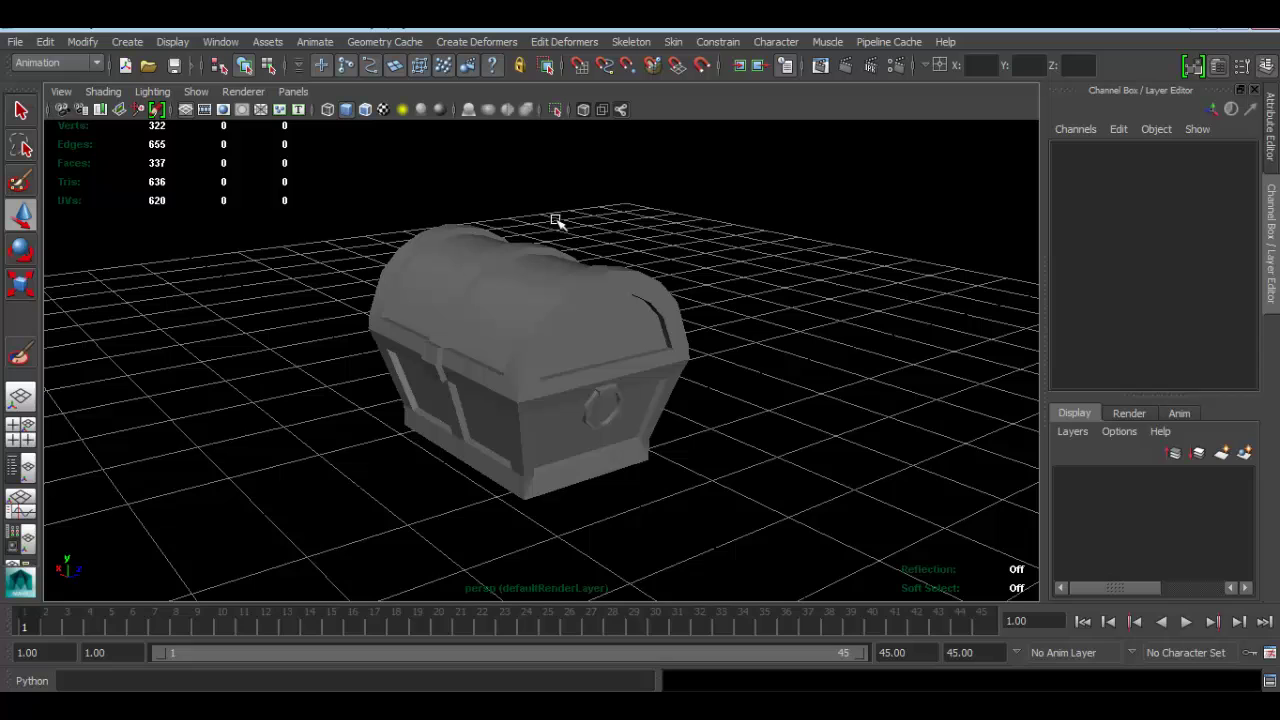
{"action": "key", "text": "space"}
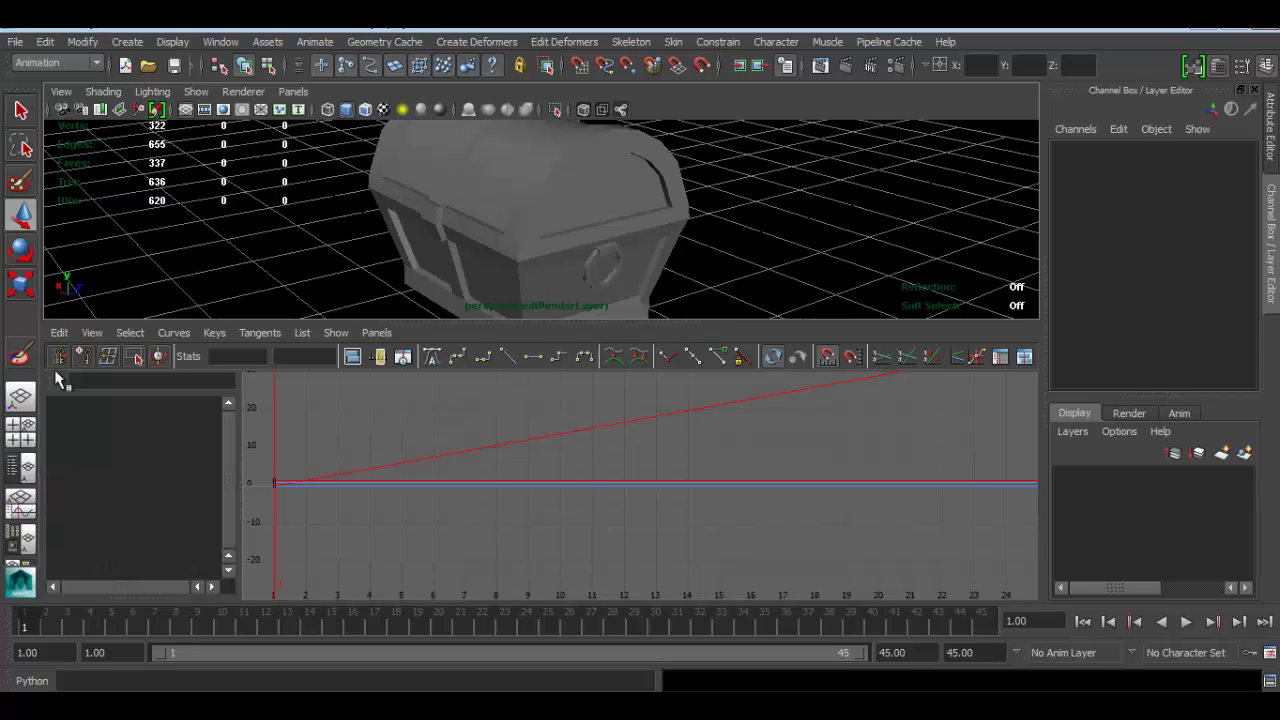
{"action": "left_click", "coordinate": [20, 432]}
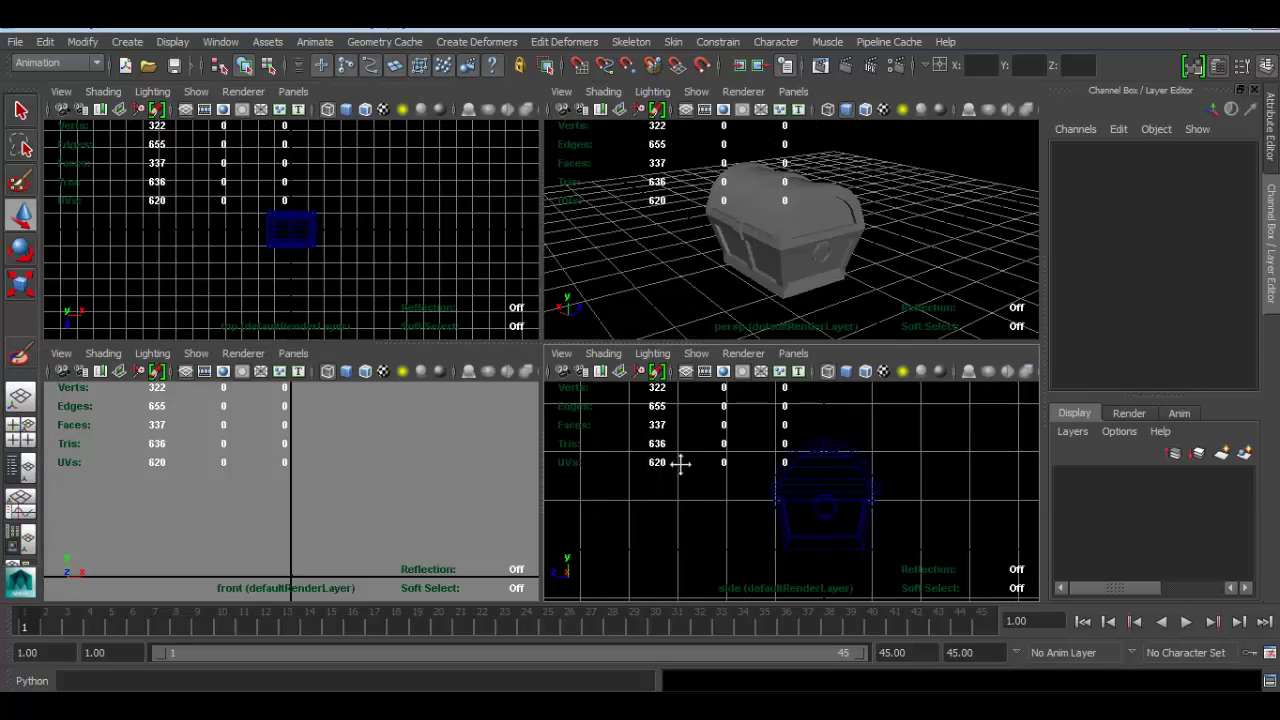
Maximize the side view and pan and zoom until the chest is framed.
{"action": "key", "text": "space"}
{"action": "middle_click_drag", "start_coordinate": [674, 294], "coordinate": [622, 235], "text": "alt"}
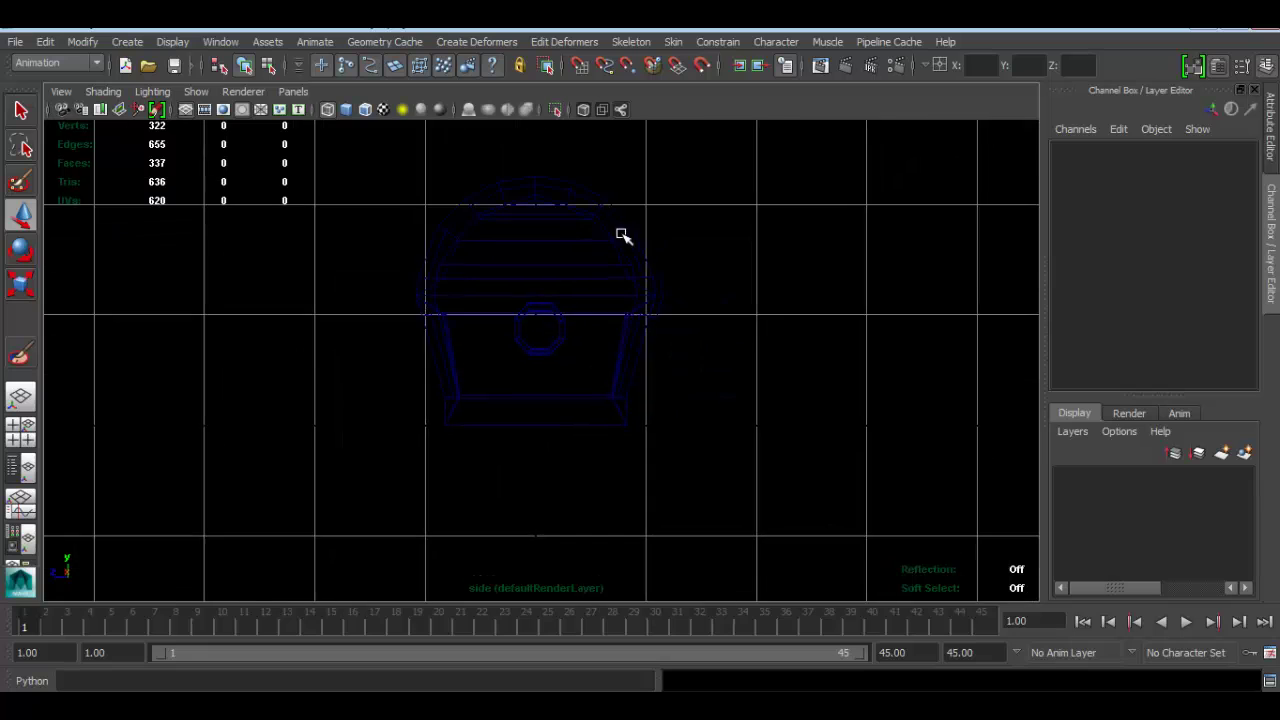
{"action": "scroll", "coordinate": [630, 230], "scroll_direction": "up", "scroll_amount": 1}
{"action": "scroll", "coordinate": [674, 266], "scroll_direction": "up", "scroll_amount": 1}
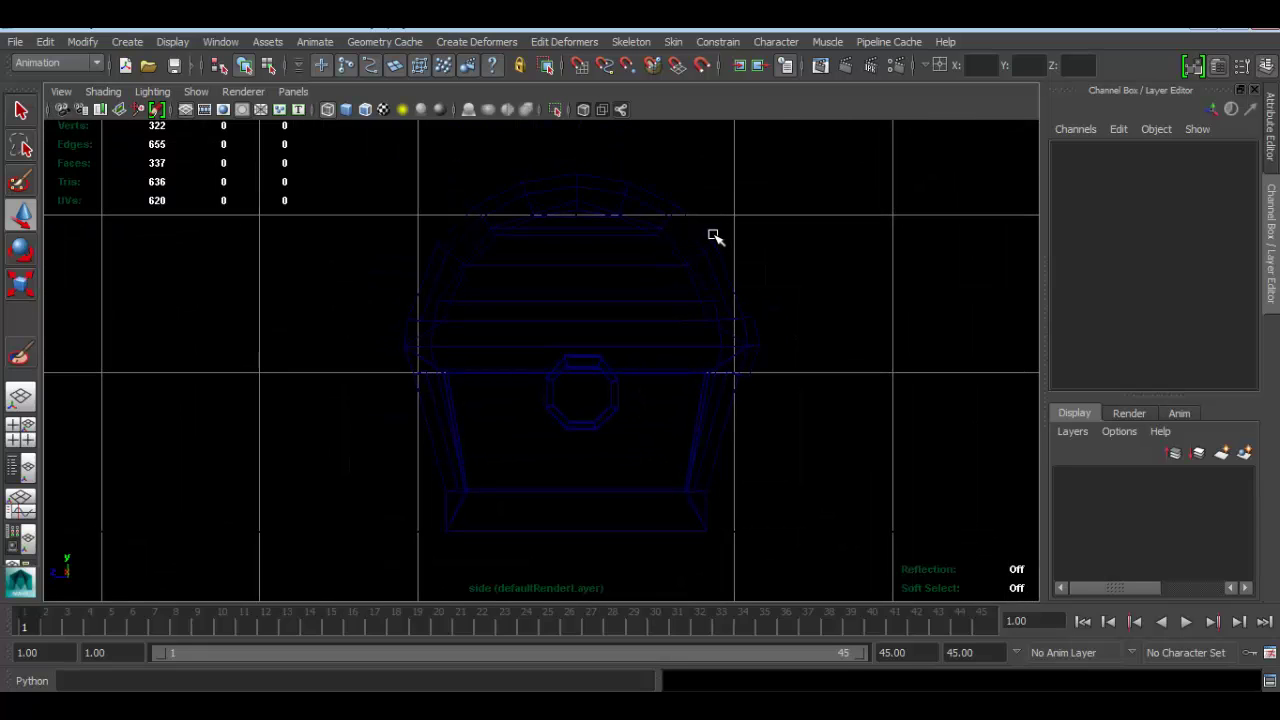
{"action": "key", "text": "space"}
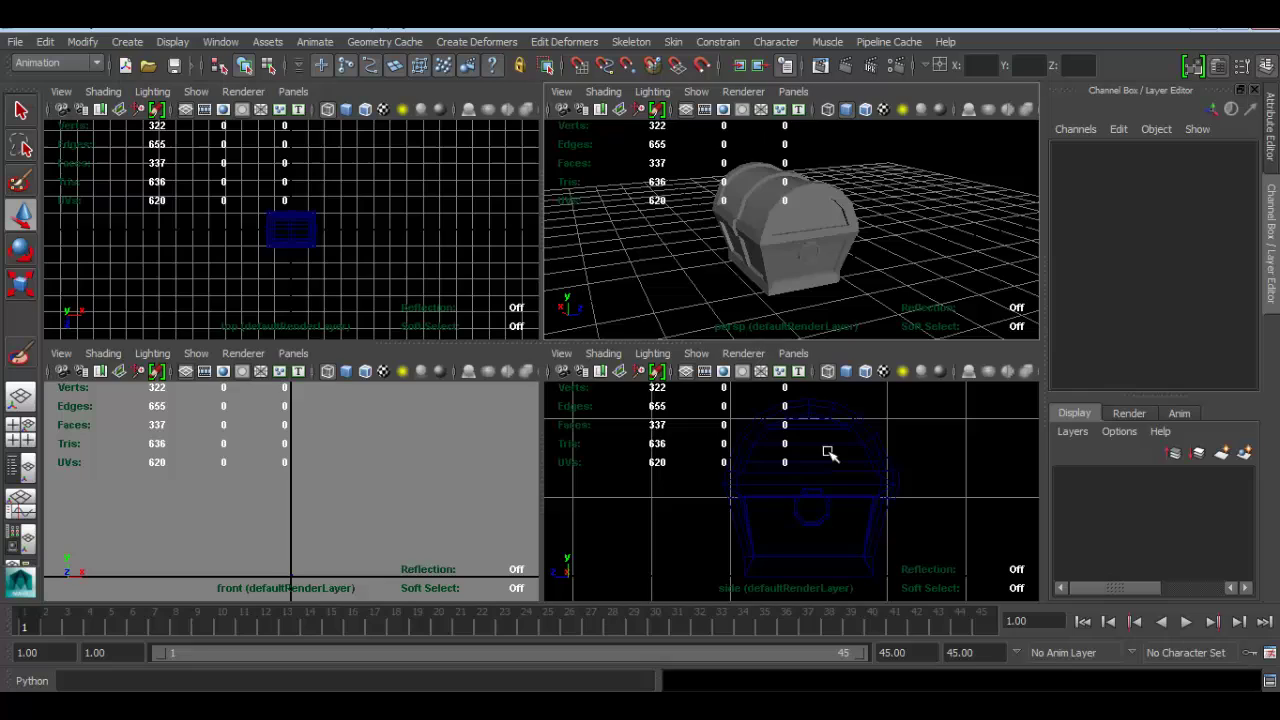
{"action": "key", "text": "space"}
{"action": "middle_click_drag", "start_coordinate": [660, 263], "coordinate": [666, 241], "text": "alt"}
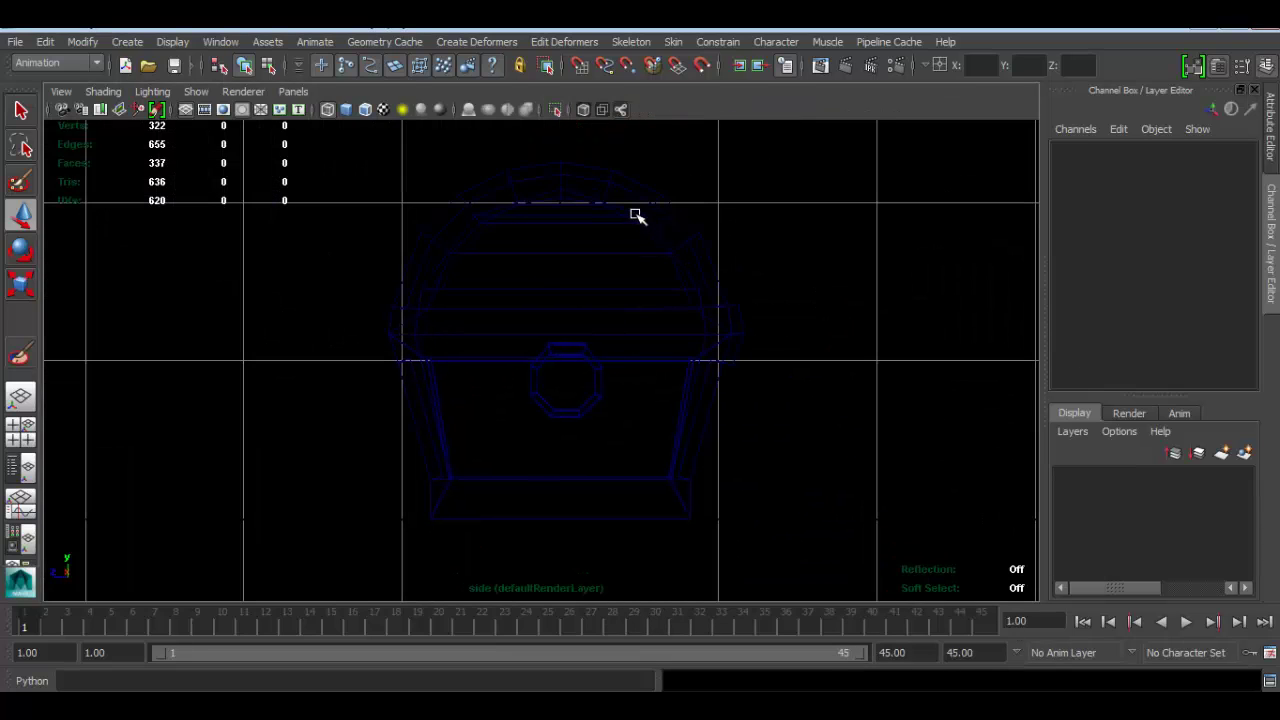
Draw a two-joint chain from the chest's bottom to the lid's back edge.
{"action": "left_click", "coordinate": [631, 42]}
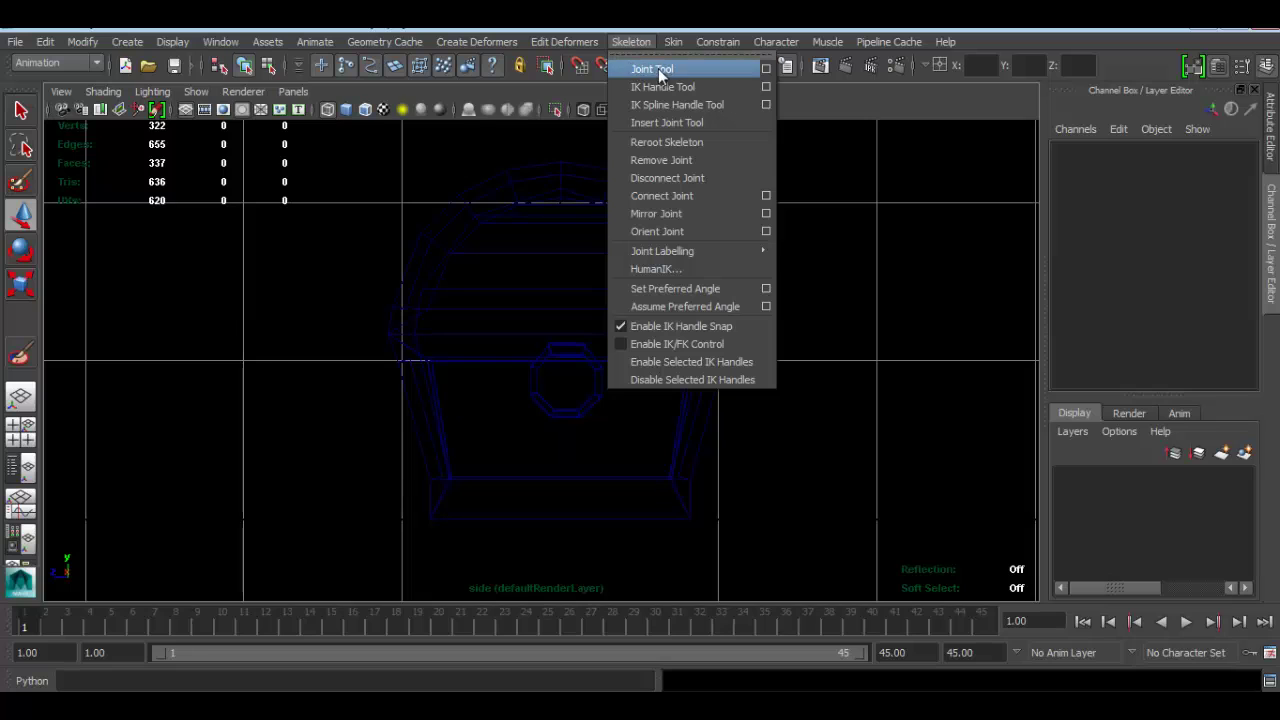
{"action": "left_click", "coordinate": [654, 72]}
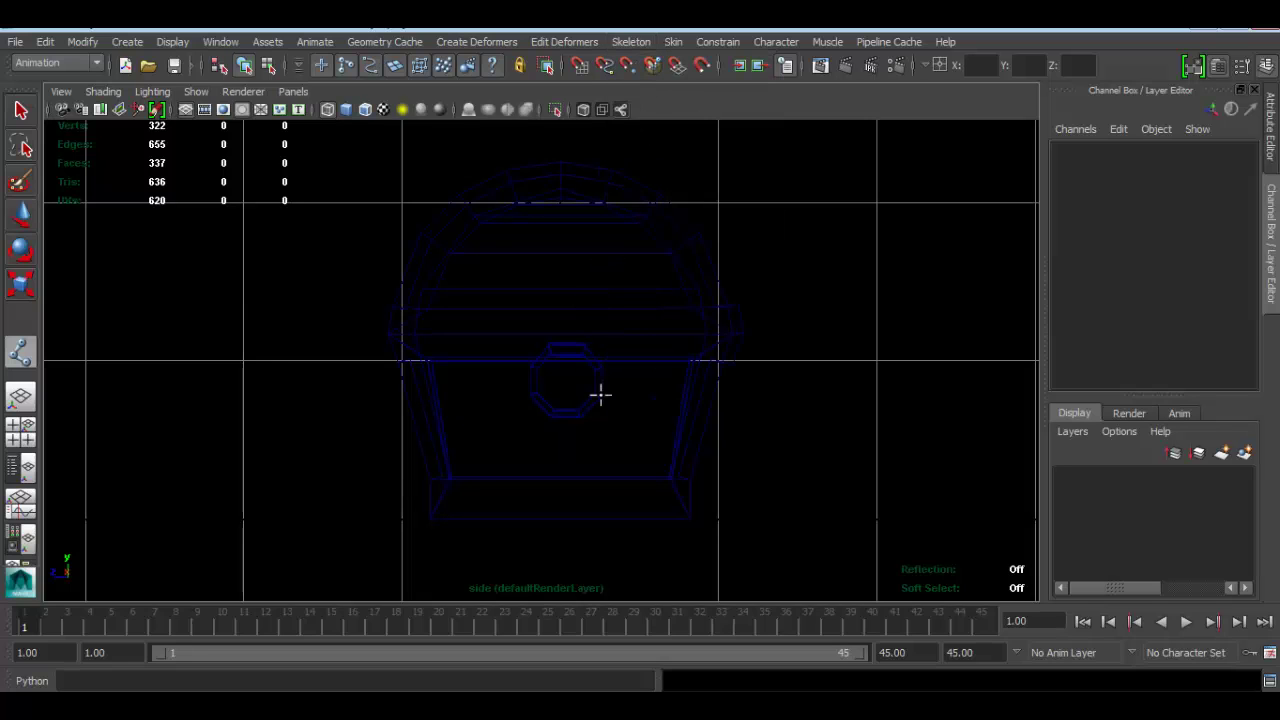
{"action": "middle_click_drag", "start_coordinate": [596, 362], "coordinate": [603, 318], "text": "alt"}
{"action": "mouse_move", "coordinate": [594, 412]}
{"action": "left_mouse_down"}
{"action": "mouse_move", "coordinate": [571, 280]}
{"action": "mouse_move", "coordinate": [575, 438]}
{"action": "left_mouse_up"}
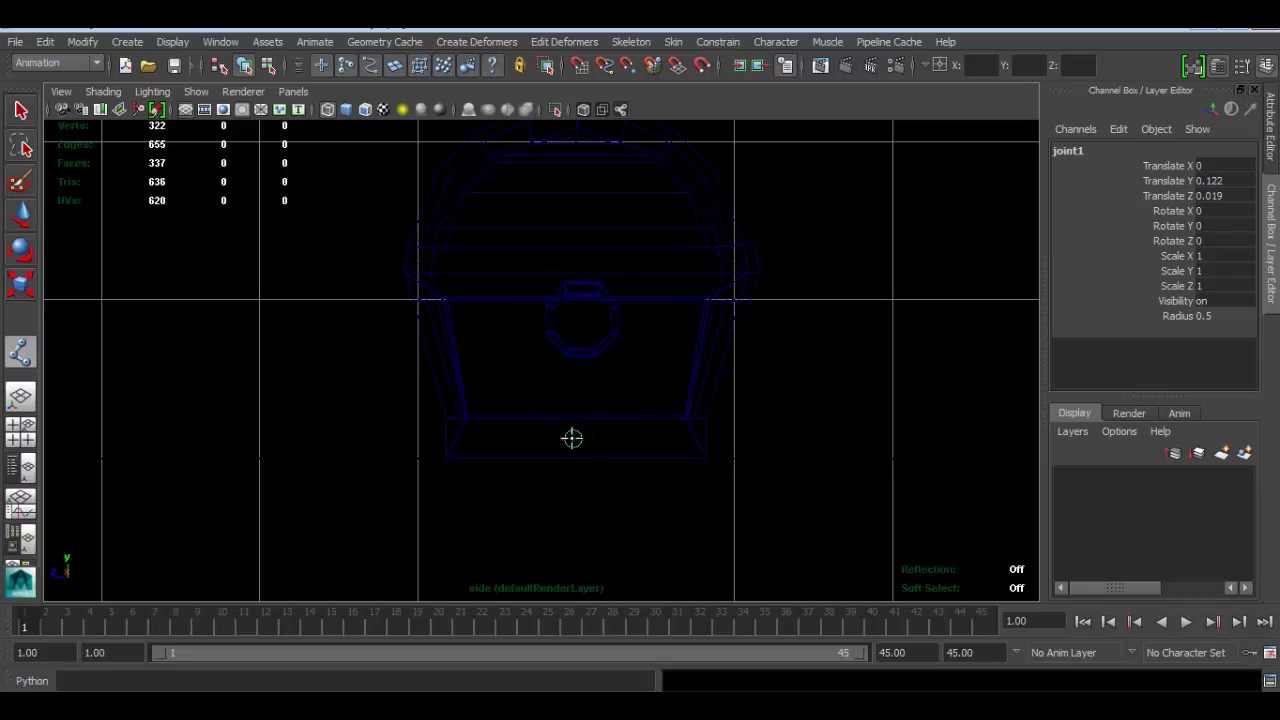
{"action": "left_click_drag", "start_coordinate": [575, 438], "coordinate": [577, 443]}
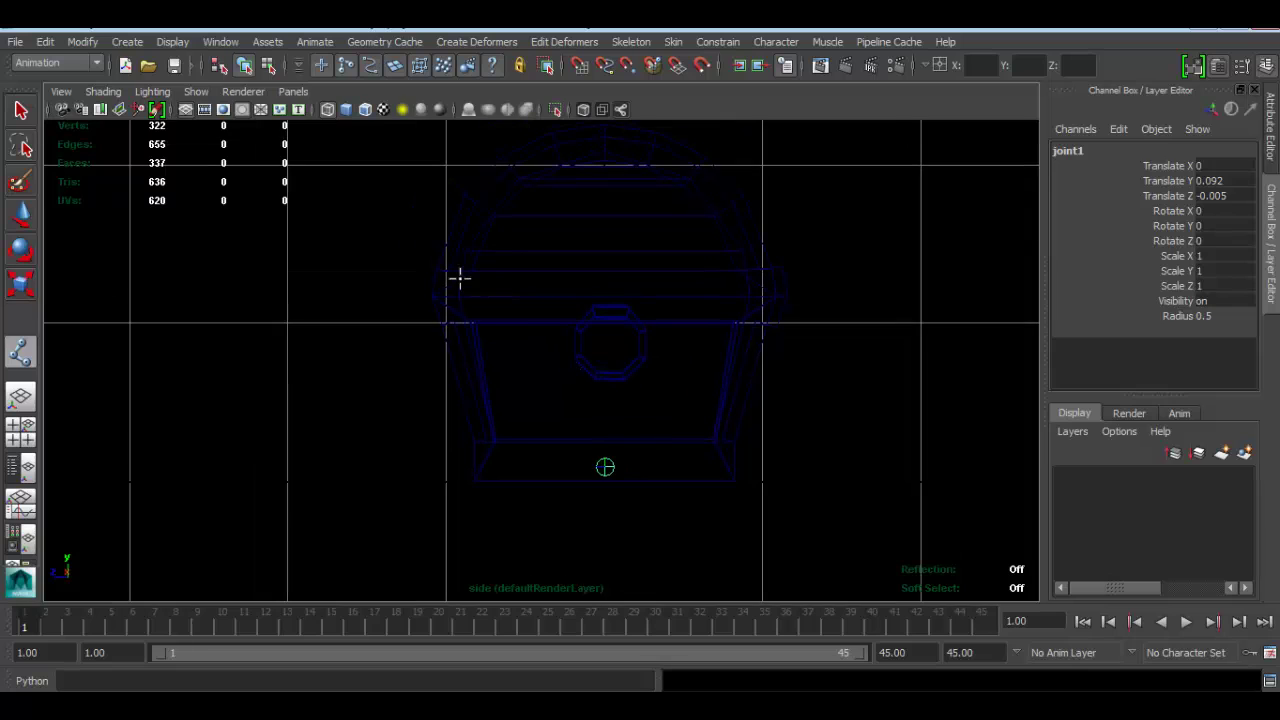
{"action": "mouse_move", "coordinate": [456, 284]}
{"action": "left_mouse_down"}
{"action": "mouse_move", "coordinate": [416, 292]}
{"action": "mouse_move", "coordinate": [427, 292]}
{"action": "left_mouse_up"}
{"action": "key", "text": "w"}
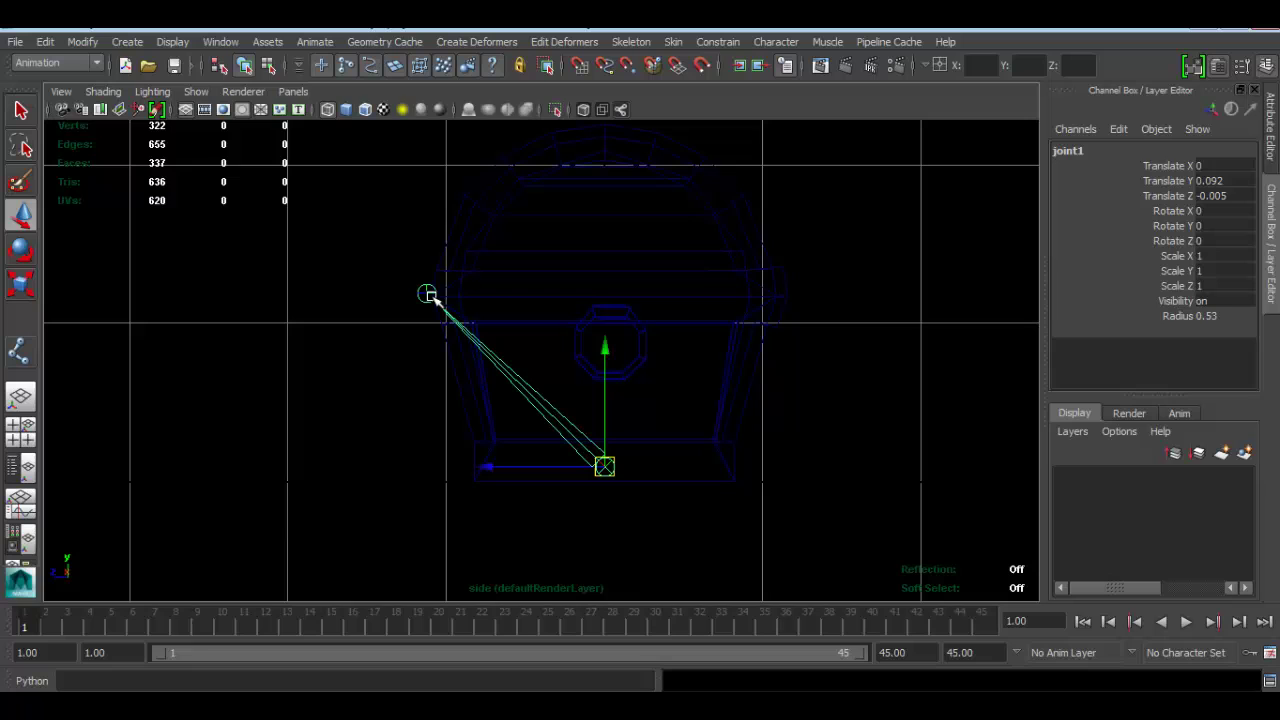
Set joint1's Translate Y and Z to 0.
{"action": "middle_click_drag", "start_coordinate": [607, 394], "coordinate": [580, 384], "text": "alt"}
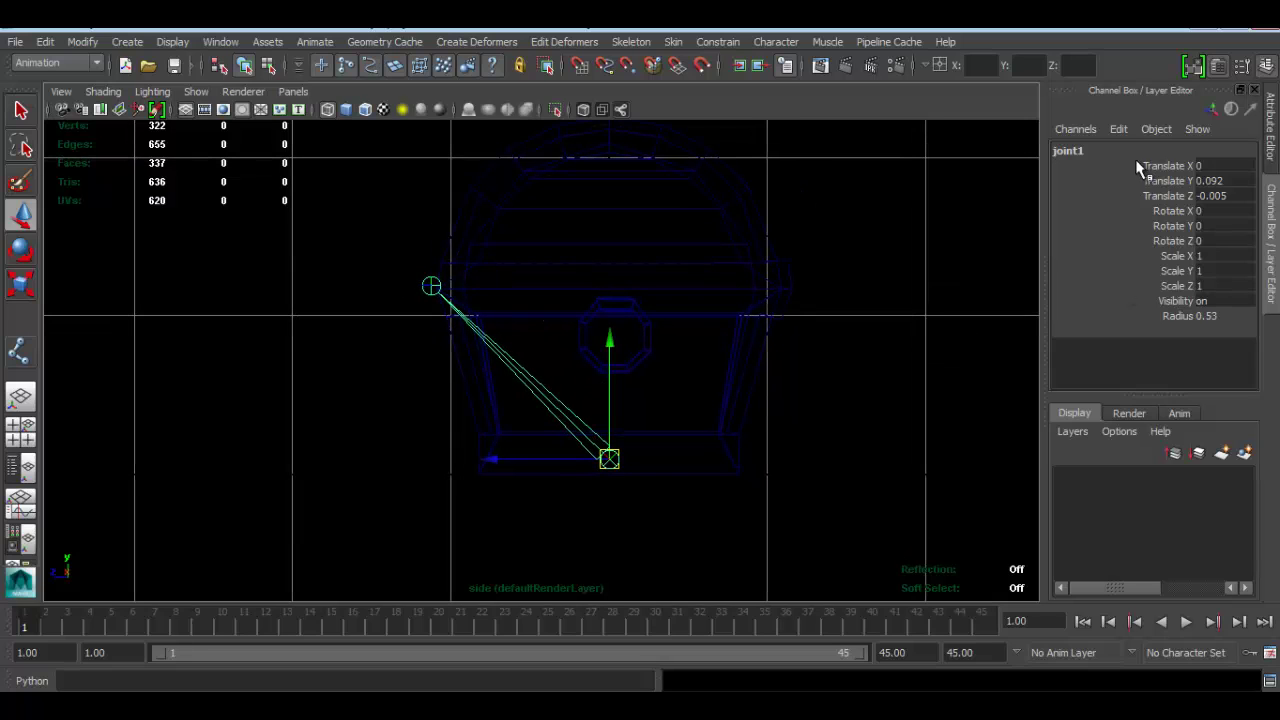
{"action": "left_click_drag", "start_coordinate": [1223, 183], "coordinate": [1224, 193]}
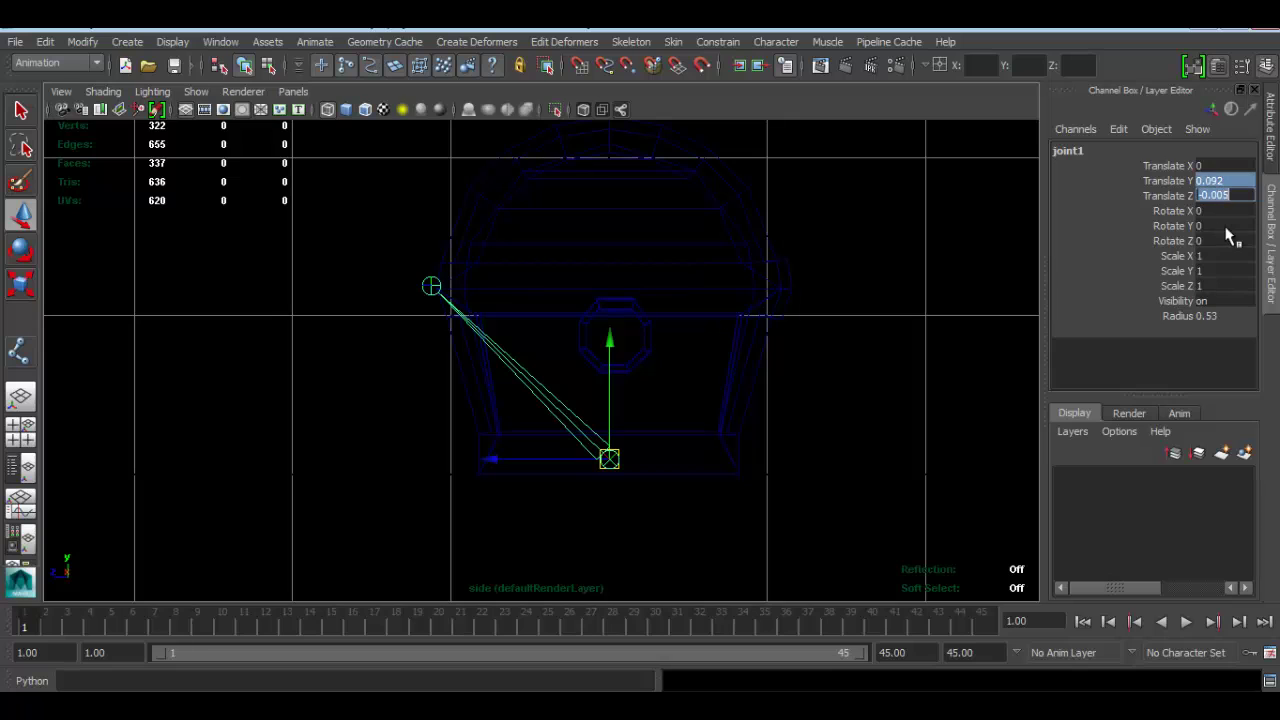
{"action": "type", "text": "0"}
{"action": "key", "text": "Return"}
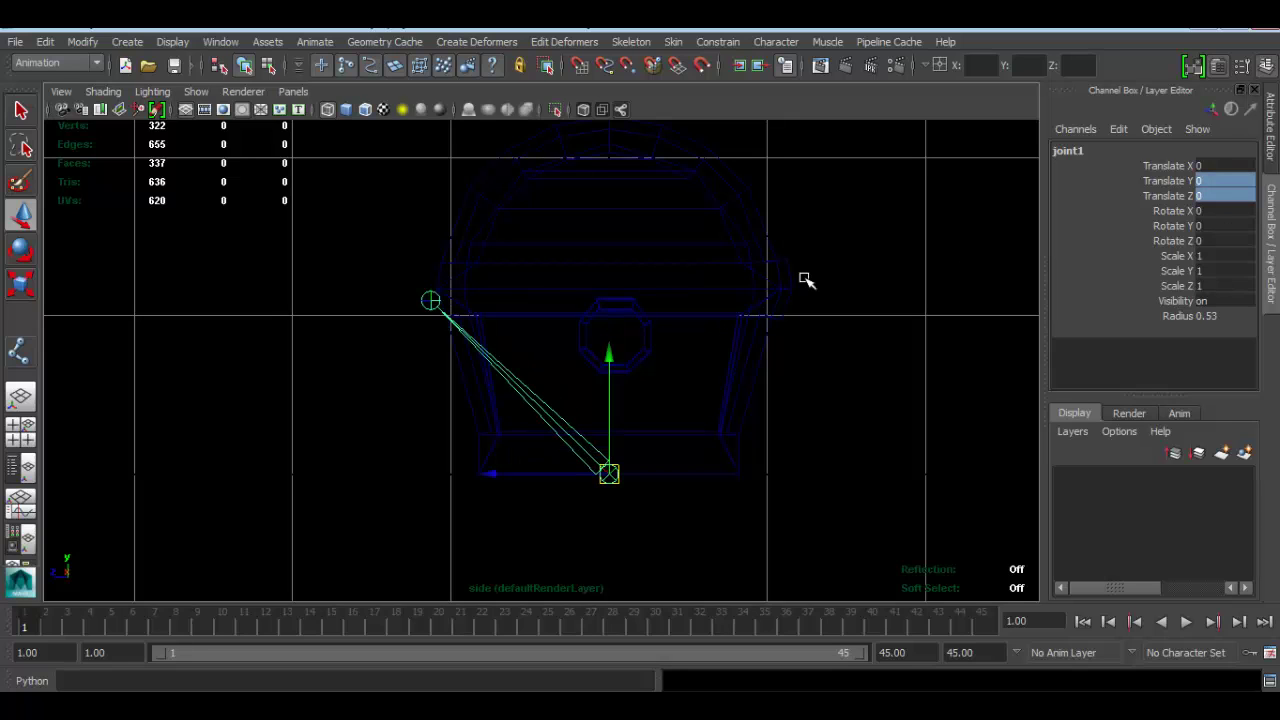
Zoom in and move joint2 up and sideways onto the lid's hinge.
{"action": "middle_click_drag", "start_coordinate": [616, 426], "coordinate": [648, 410], "text": "alt"}
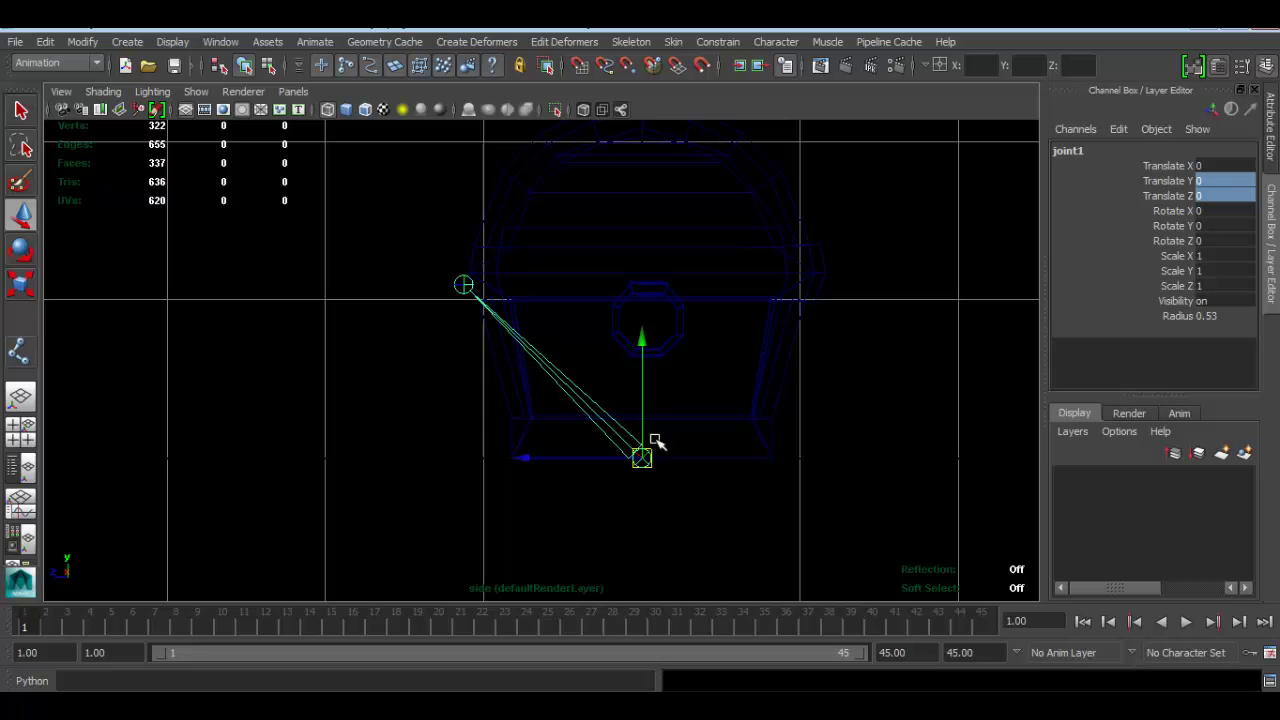
{"action": "scroll", "coordinate": [506, 280], "scroll_direction": "up", "scroll_amount": 3}
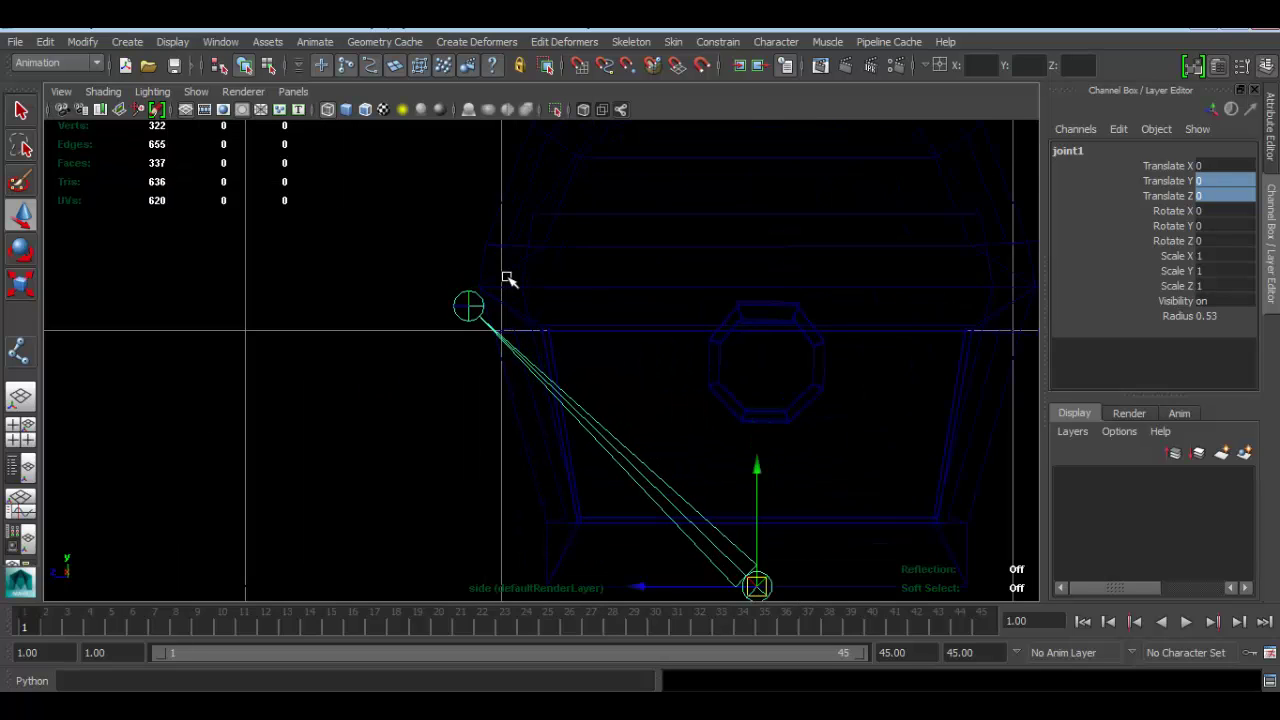
{"action": "scroll", "coordinate": [448, 282], "scroll_direction": "up", "scroll_amount": 3}
{"action": "left_click", "coordinate": [446, 282]}
{"action": "mouse_move", "coordinate": [471, 314]}
{"action": "middle_mouse_down", "text": "alt"}
{"action": "mouse_move", "coordinate": [563, 343]}
{"action": "mouse_move", "coordinate": [528, 337]}
{"action": "middle_mouse_up", "text": "alt"}
{"action": "scroll", "coordinate": [543, 314], "scroll_direction": "up", "scroll_amount": 2}
{"action": "scroll", "coordinate": [512, 341], "scroll_direction": "up", "scroll_amount": 2}
{"action": "scroll", "coordinate": [528, 337], "scroll_direction": "down", "scroll_amount": 2}
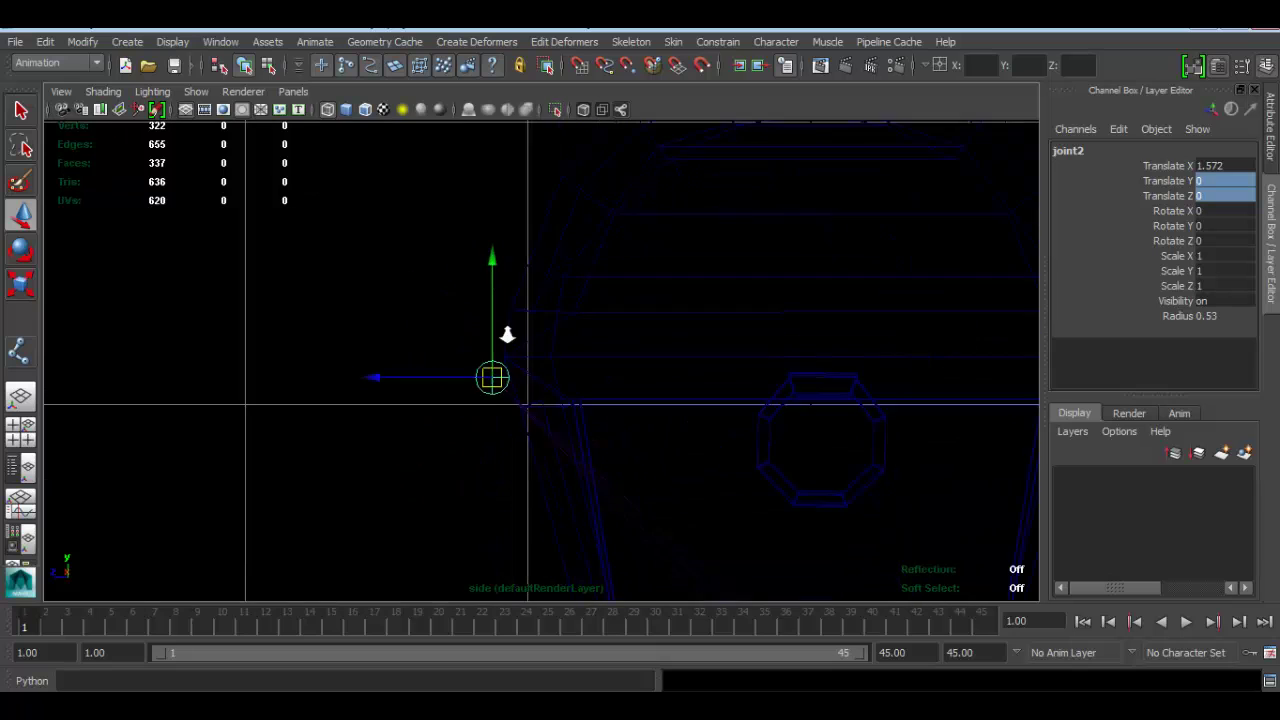
{"action": "scroll", "coordinate": [463, 377], "scroll_direction": "up", "scroll_amount": 2}
{"action": "scroll", "coordinate": [415, 404], "scroll_direction": "up", "scroll_amount": 2}
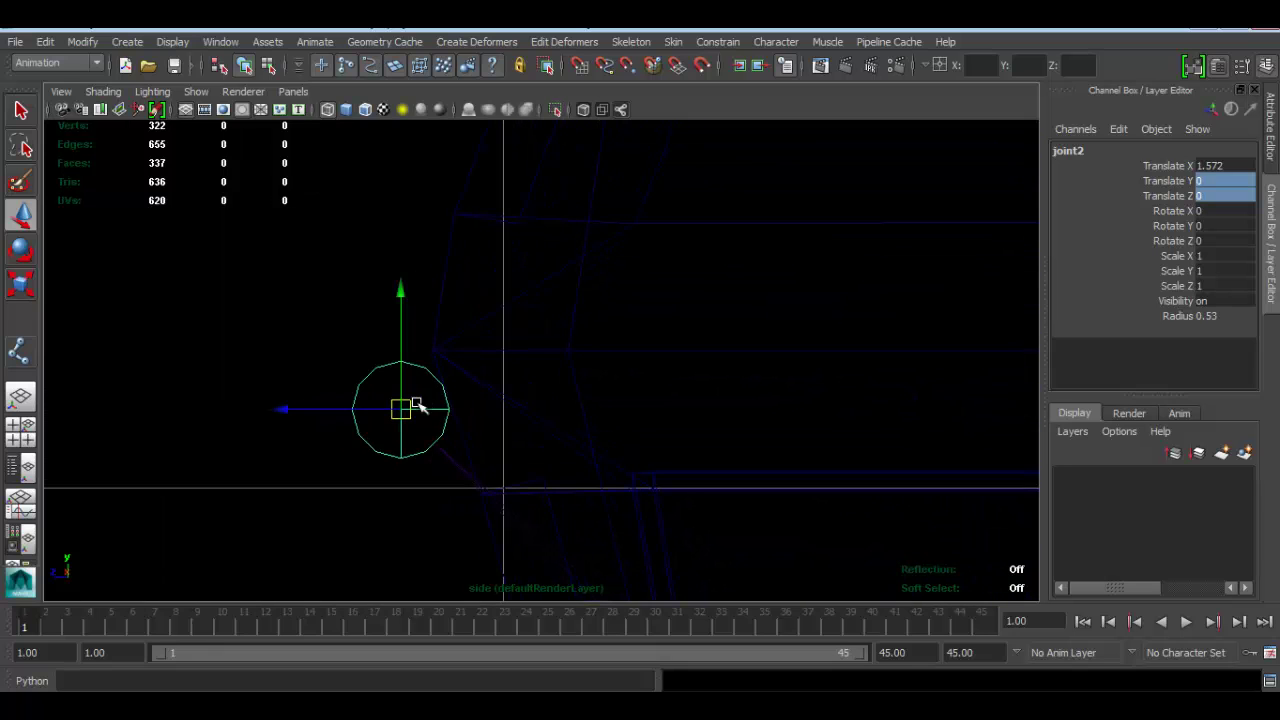
{"action": "mouse_move", "coordinate": [405, 412]}
{"action": "left_mouse_down"}
{"action": "mouse_move", "coordinate": [414, 343]}
{"action": "mouse_move", "coordinate": [423, 357]}
{"action": "left_mouse_up"}
{"action": "scroll", "coordinate": [463, 357], "scroll_direction": "up", "scroll_amount": 2}
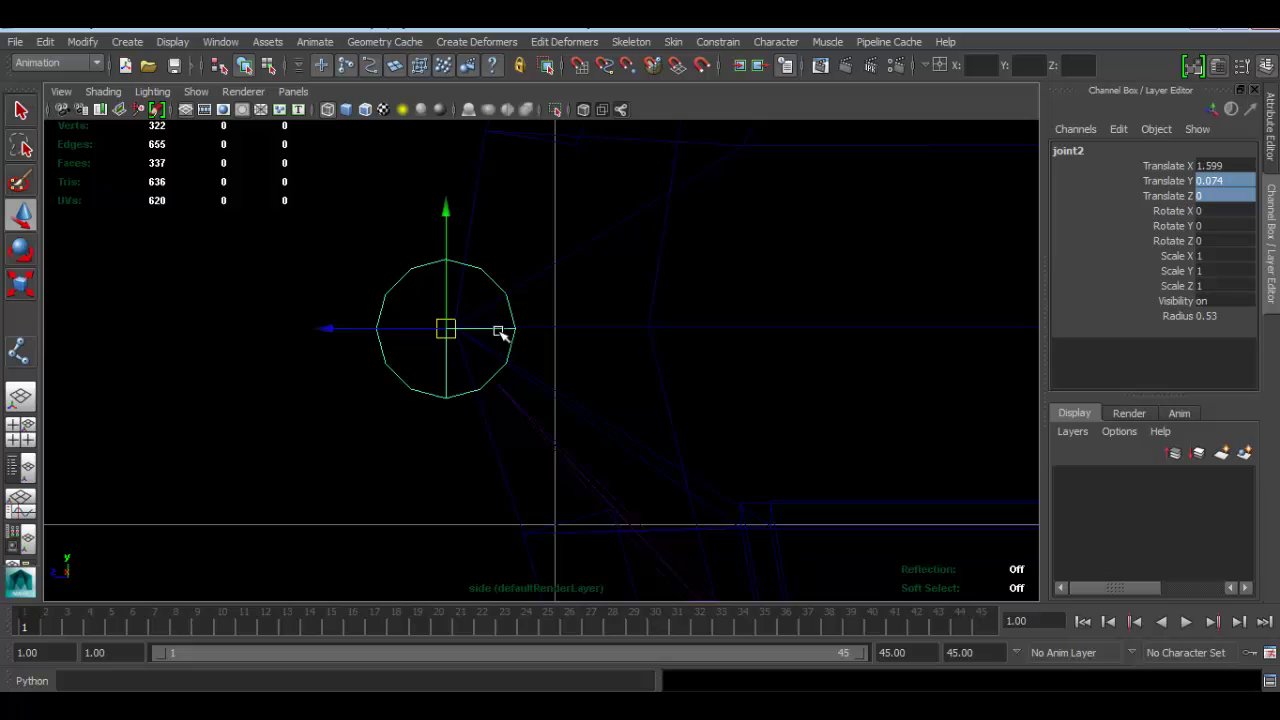
{"action": "scroll", "coordinate": [368, 312], "scroll_direction": "up", "scroll_amount": 2}
{"action": "left_click_drag", "start_coordinate": [371, 319], "coordinate": [397, 314]}
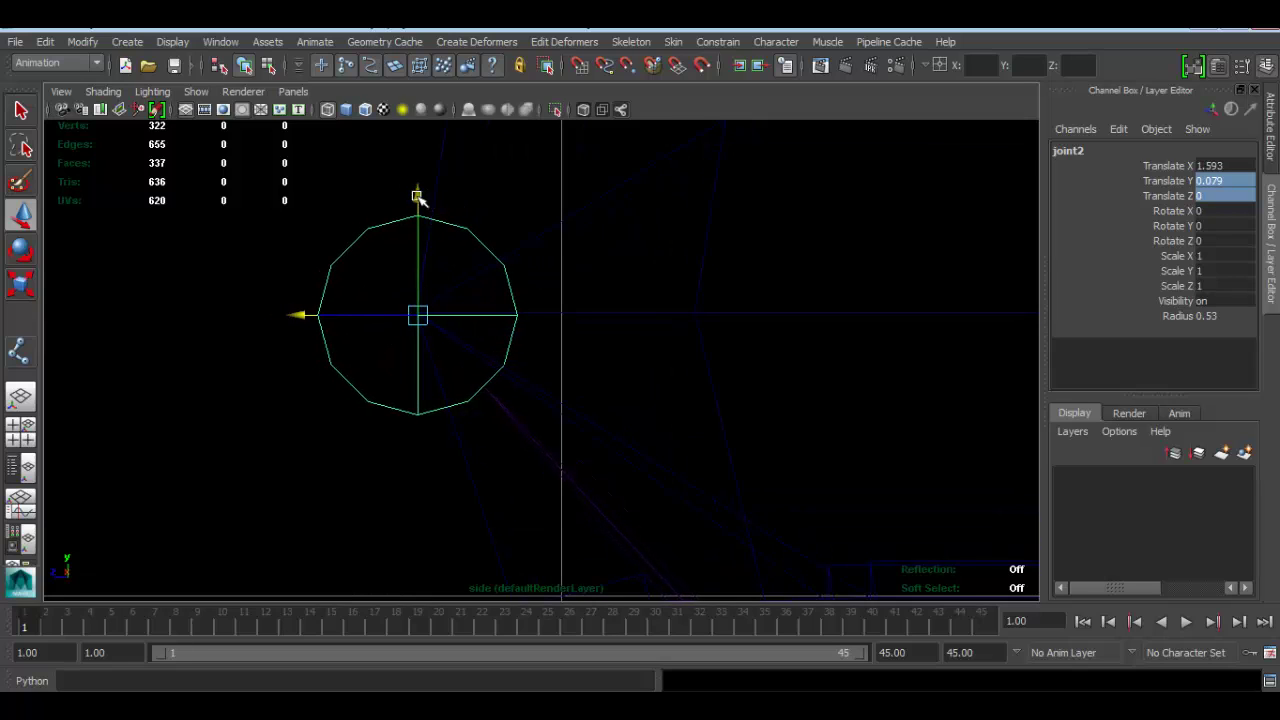
{"action": "left_click_drag", "start_coordinate": [418, 197], "coordinate": [410, 193]}
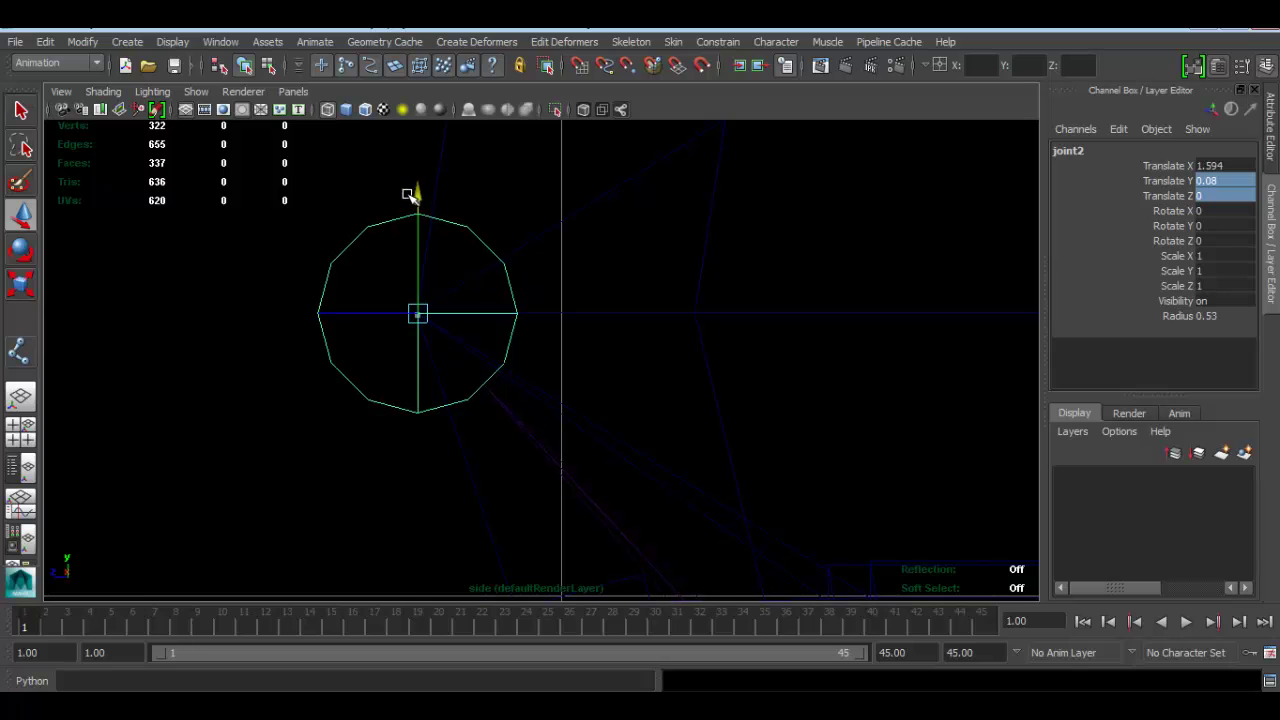
{"action": "scroll", "coordinate": [437, 288], "scroll_direction": "down", "scroll_amount": 5}
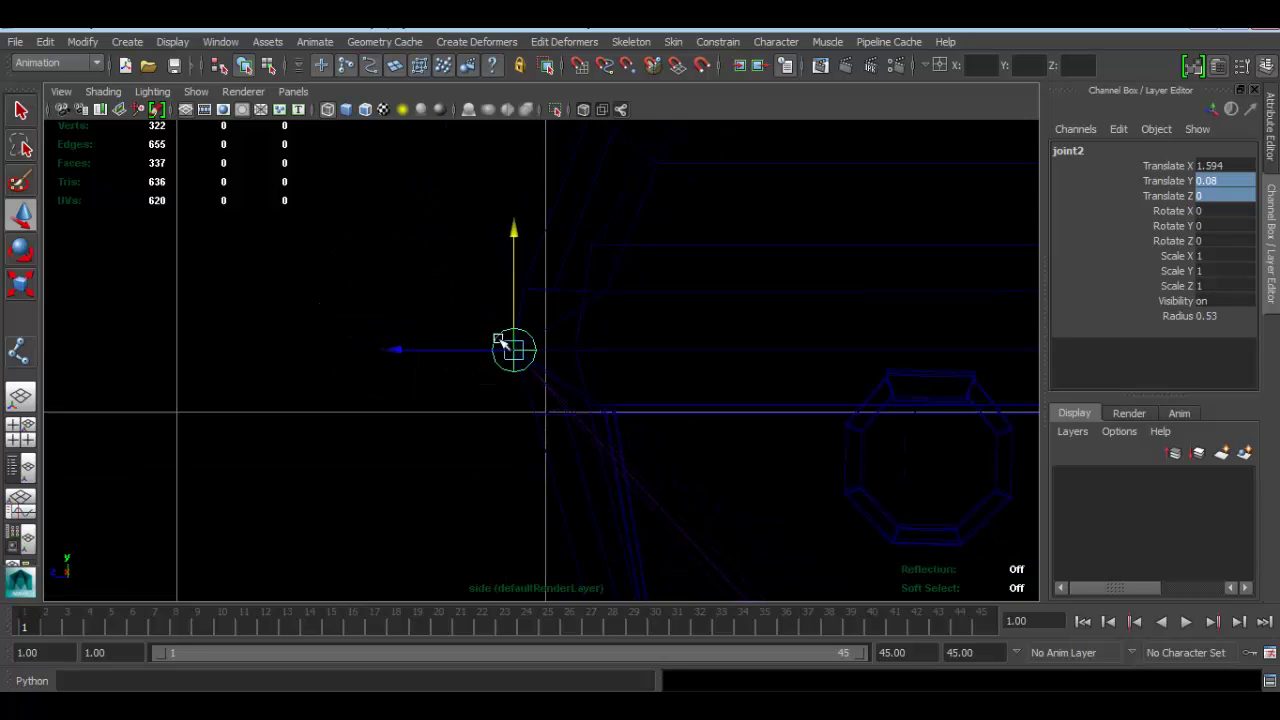
Check joint2's placement by orbiting around the chest in the perspective view.
{"action": "key", "text": "space"}
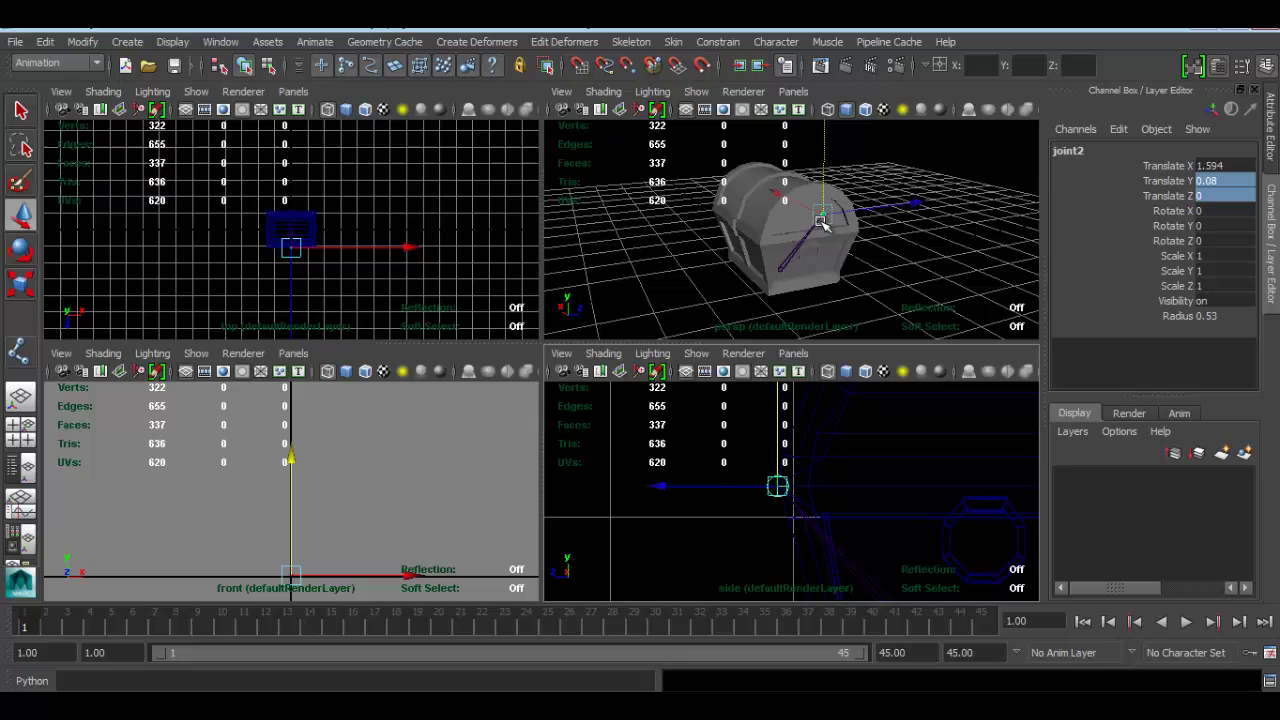
{"action": "key", "text": "space"}
{"action": "mouse_move", "coordinate": [686, 286]}
{"action": "left_mouse_down", "text": "alt"}
{"action": "mouse_move", "coordinate": [528, 286]}
{"action": "mouse_move", "coordinate": [617, 372]}
{"action": "mouse_move", "coordinate": [608, 277]}
{"action": "left_mouse_up", "text": "alt"}
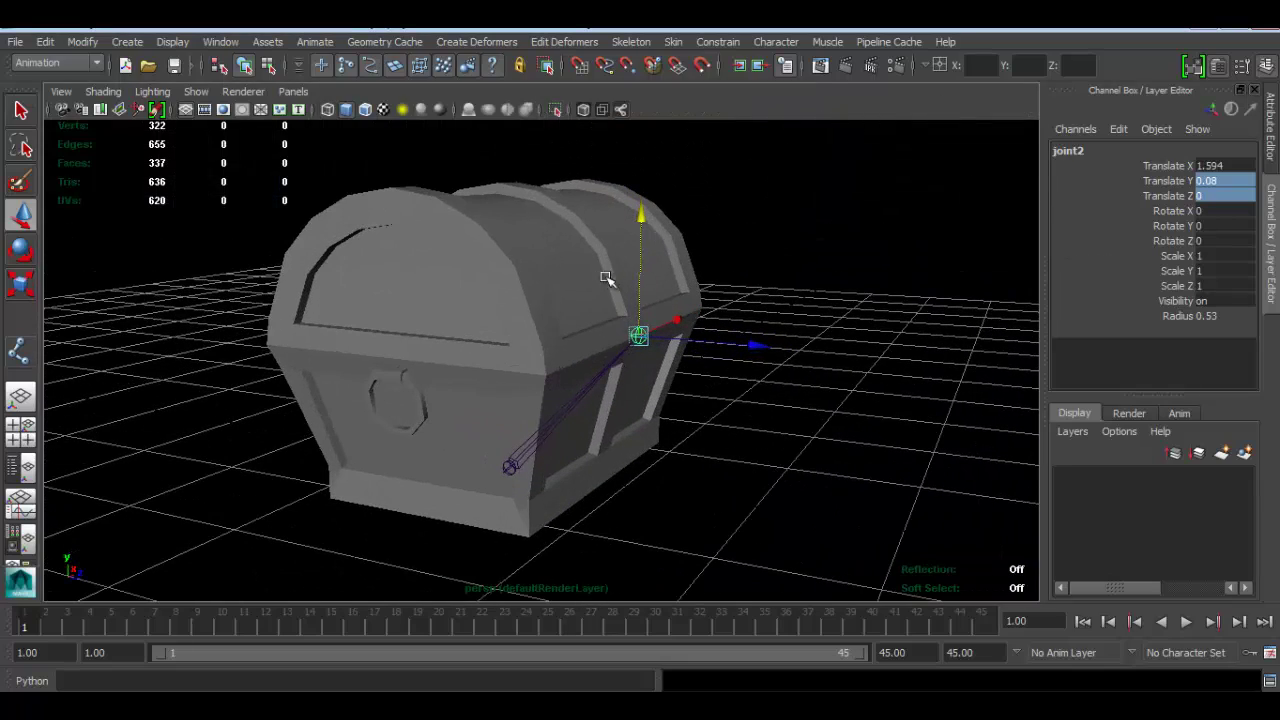
{"action": "left_click", "coordinate": [641, 315]}
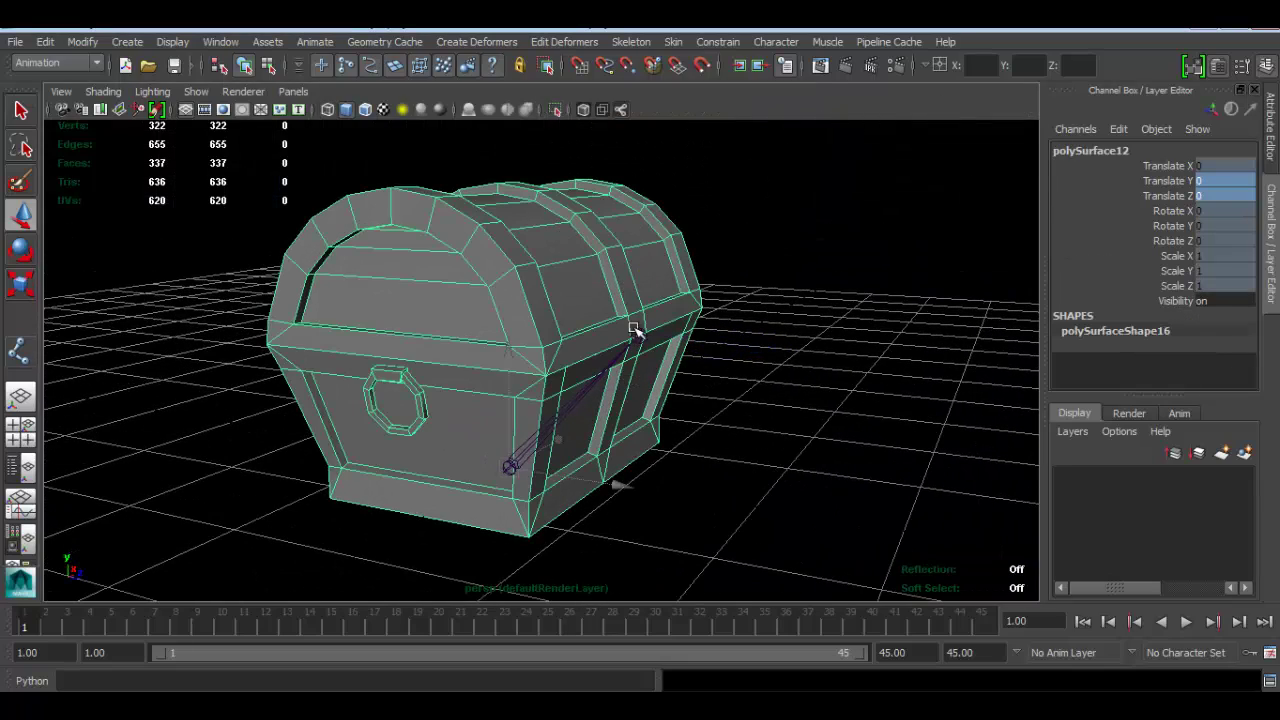
{"action": "left_click", "coordinate": [633, 330]}
{"action": "mouse_move", "coordinate": [633, 330]}
{"action": "left_mouse_down", "text": "alt"}
{"action": "mouse_move", "coordinate": [520, 320]}
{"action": "mouse_move", "coordinate": [580, 255]}
{"action": "left_mouse_up", "text": "alt"}
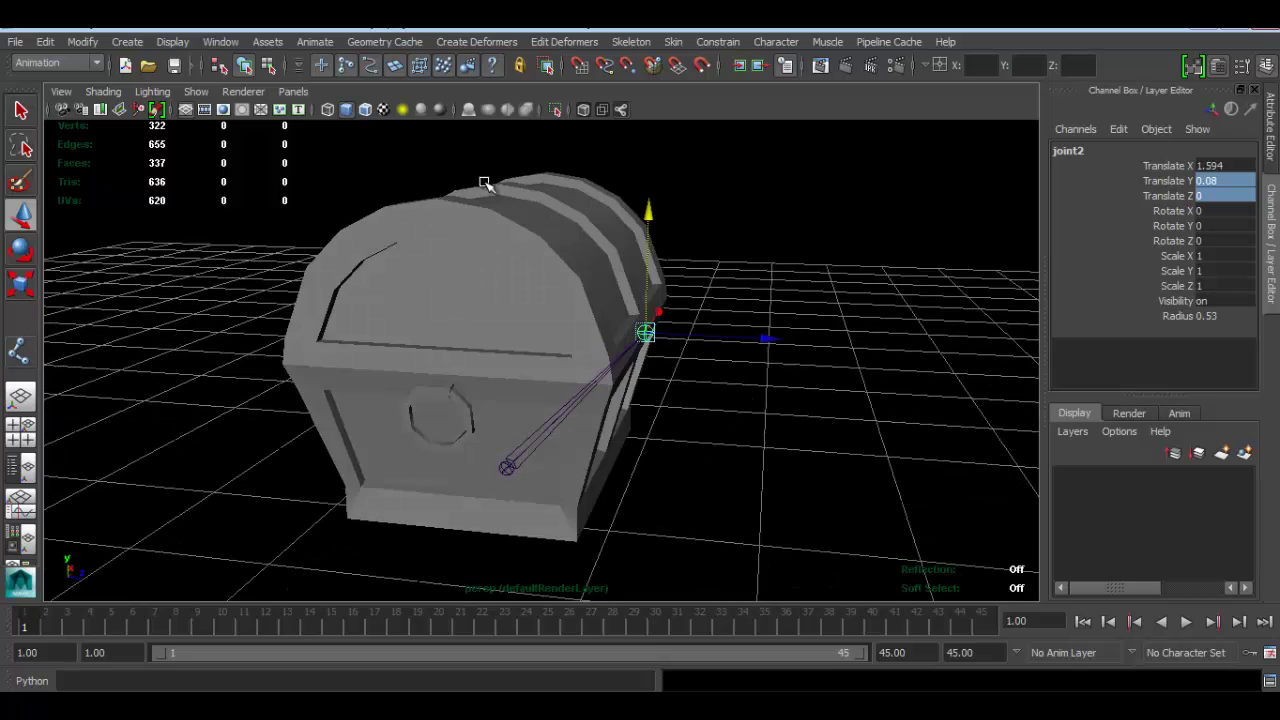
{"action": "left_click_drag", "start_coordinate": [640, 372], "coordinate": [650, 335], "text": "alt"}
Point-snap joint2 onto the hinge at X 1.595, Y 0.08, Z 0, then return to perspective.
{"action": "key", "text": "space"}
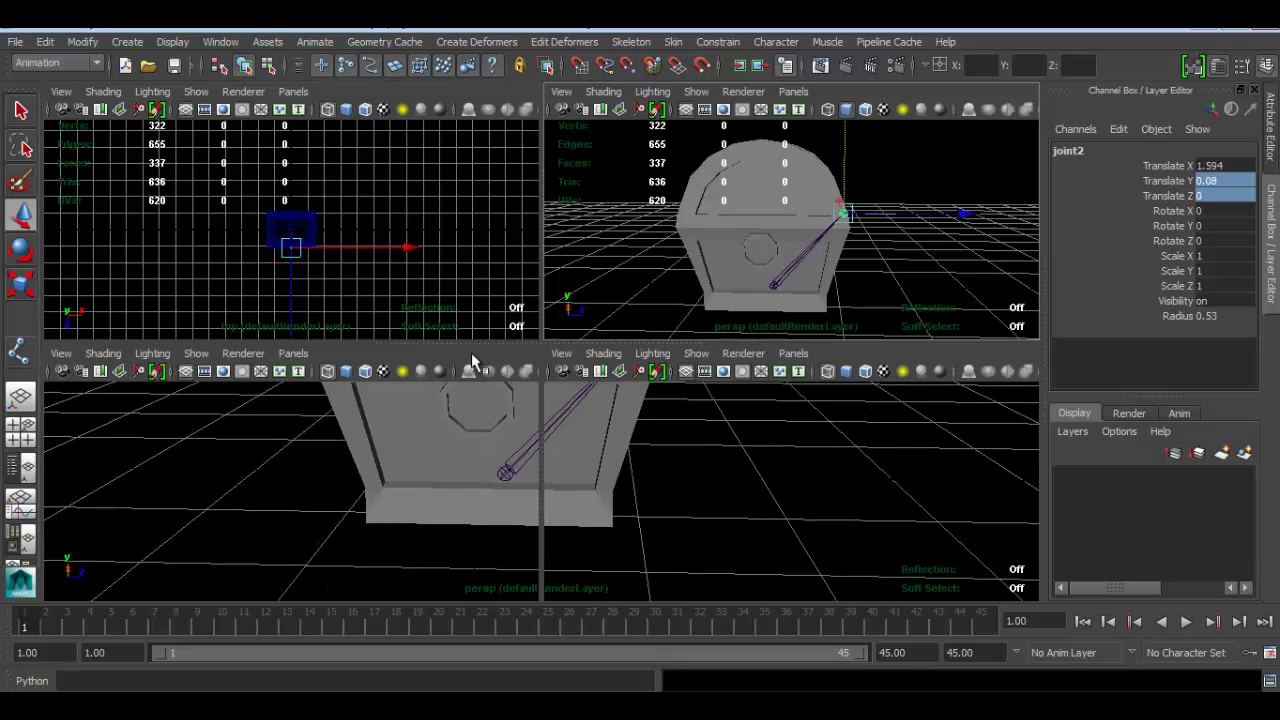
{"action": "key", "text": "space"}
{"action": "scroll", "coordinate": [520, 340], "scroll_direction": "up", "scroll_amount": 3}
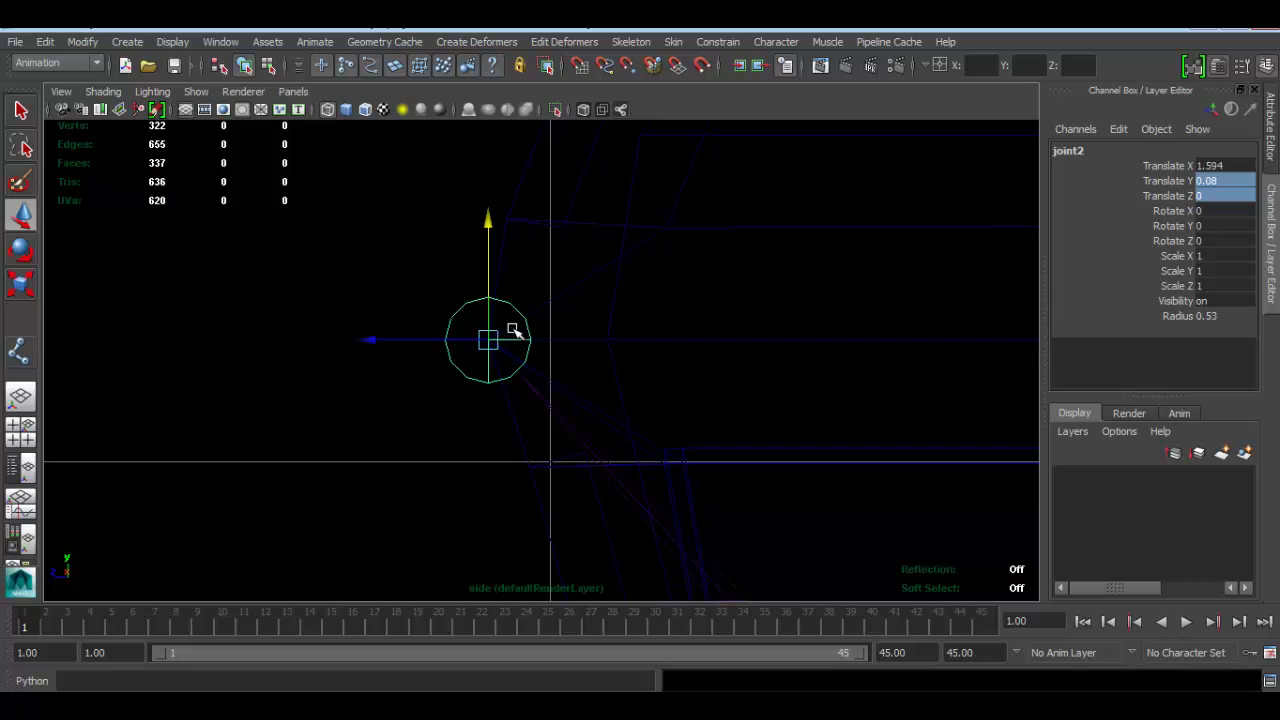
{"action": "key", "text": "v"}
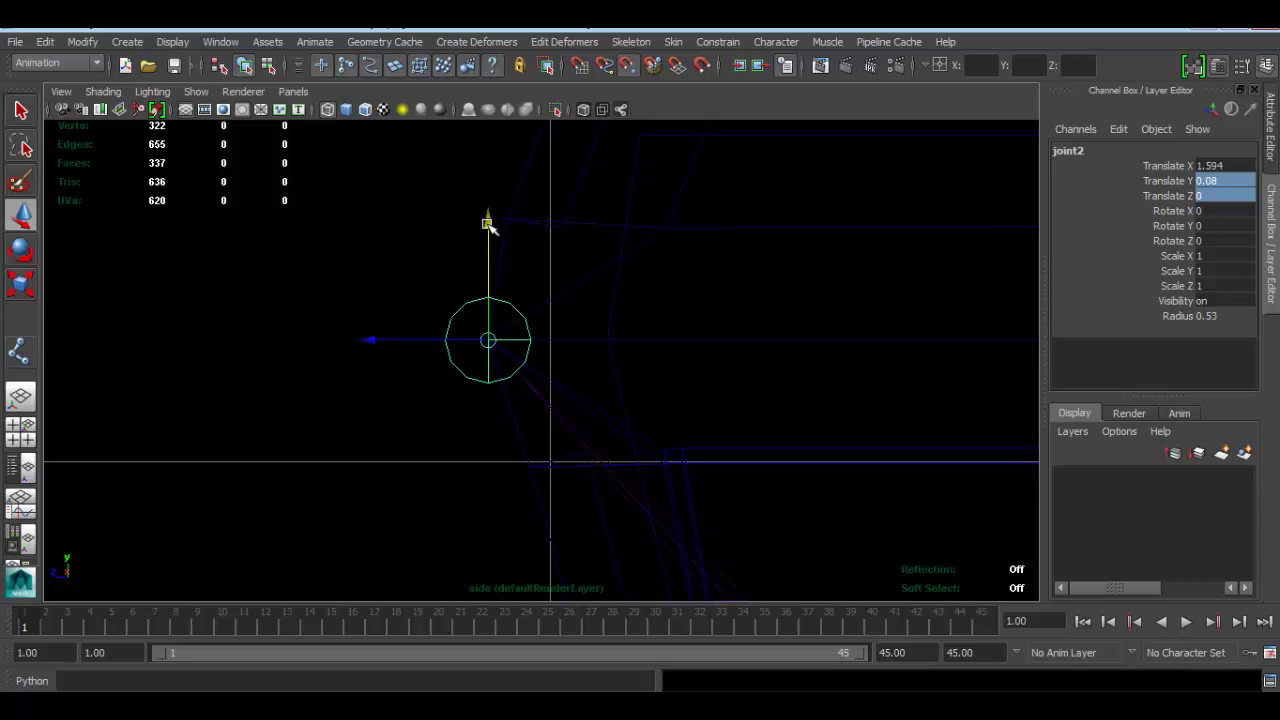
{"action": "left_click_drag", "start_coordinate": [487, 224], "coordinate": [491, 320]}
{"action": "left_click", "coordinate": [437, 342]}
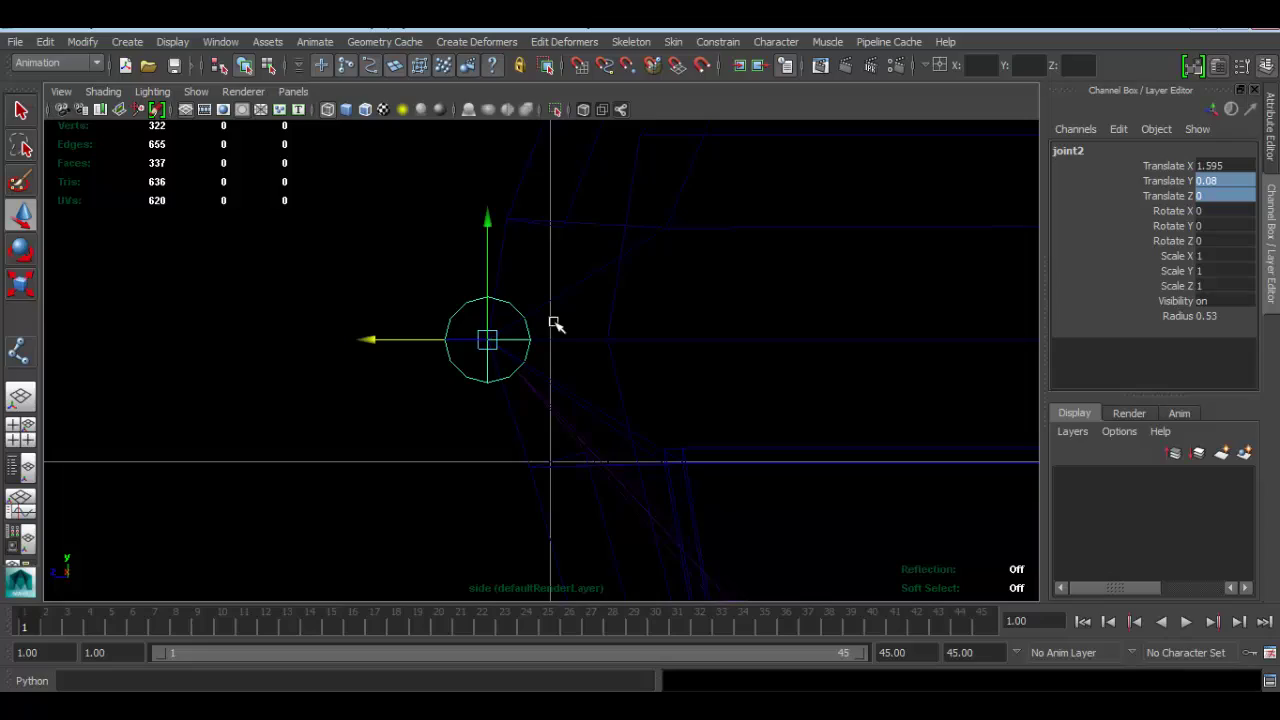
{"action": "key", "text": "space"}
{"action": "key", "text": "space"}
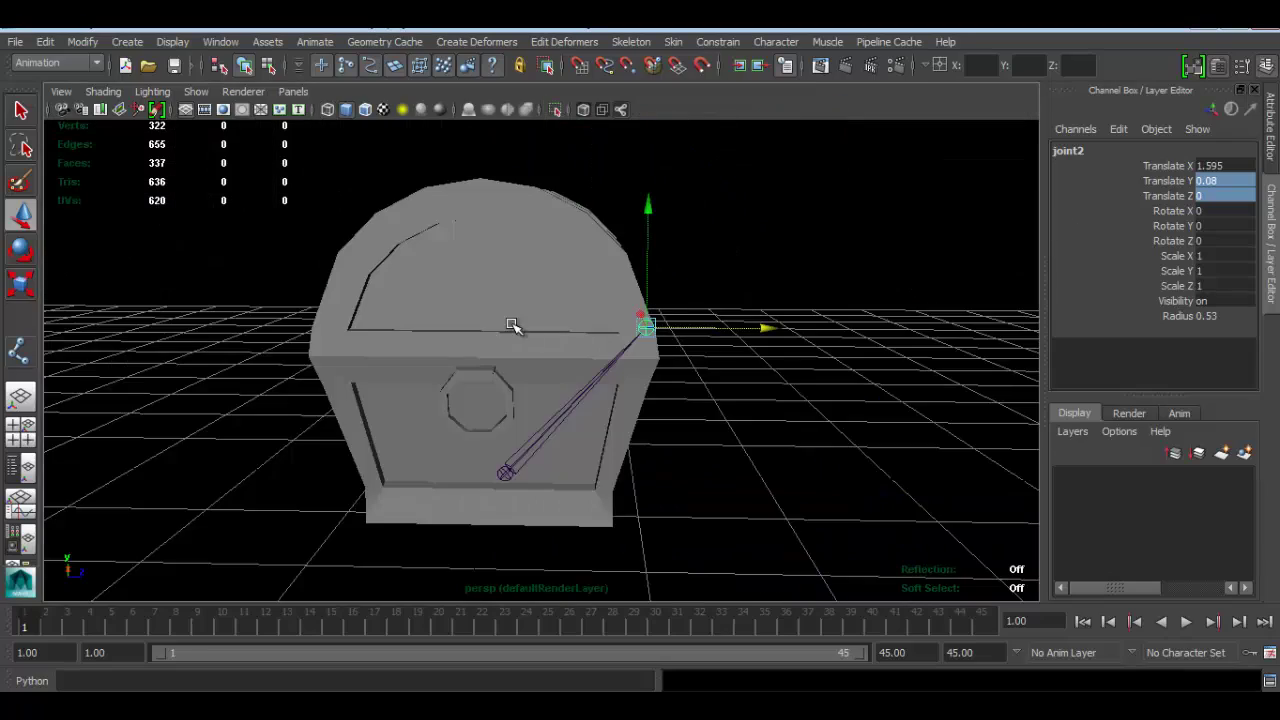
{"action": "mouse_move", "coordinate": [511, 325]}
{"action": "left_mouse_down", "text": "alt"}
{"action": "mouse_move", "coordinate": [674, 354]}
{"action": "mouse_move", "coordinate": [571, 294]}
{"action": "mouse_move", "coordinate": [533, 306]}
{"action": "left_mouse_up", "text": "alt"}
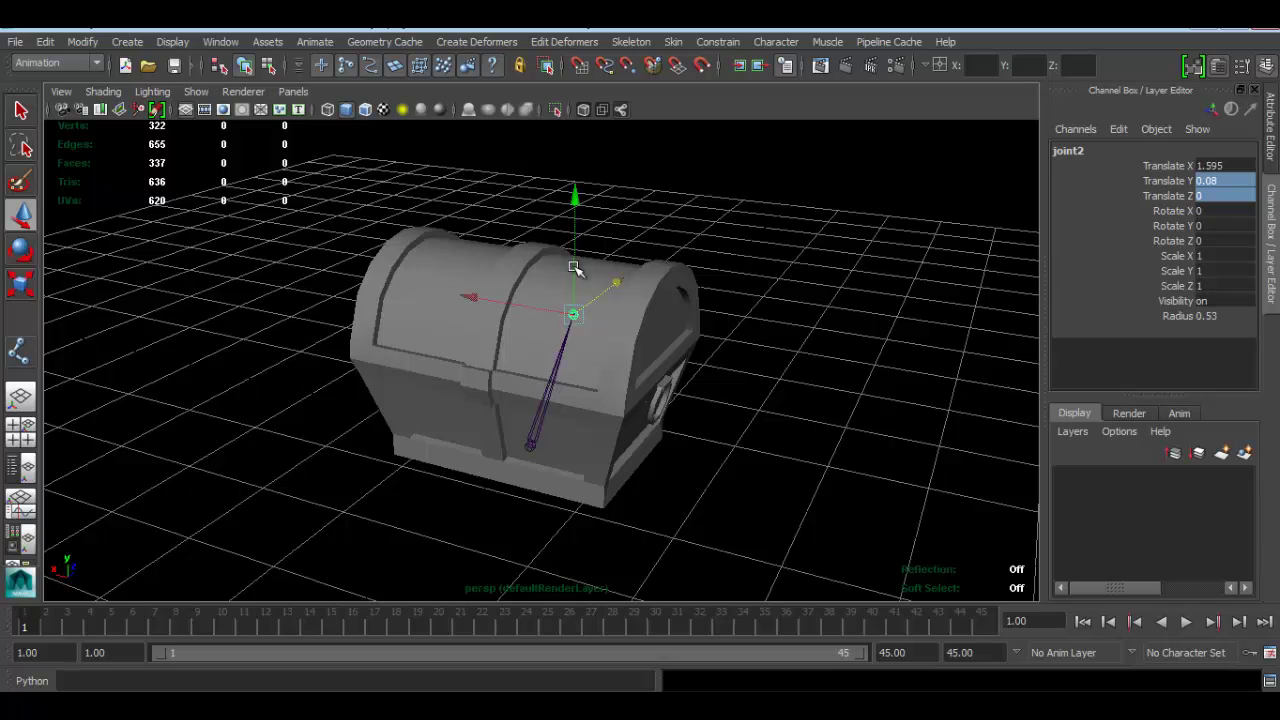
Toggle x-ray joint display off and back on, then select joint1 at the chain's base.
{"action": "left_click", "coordinate": [115, 92]}
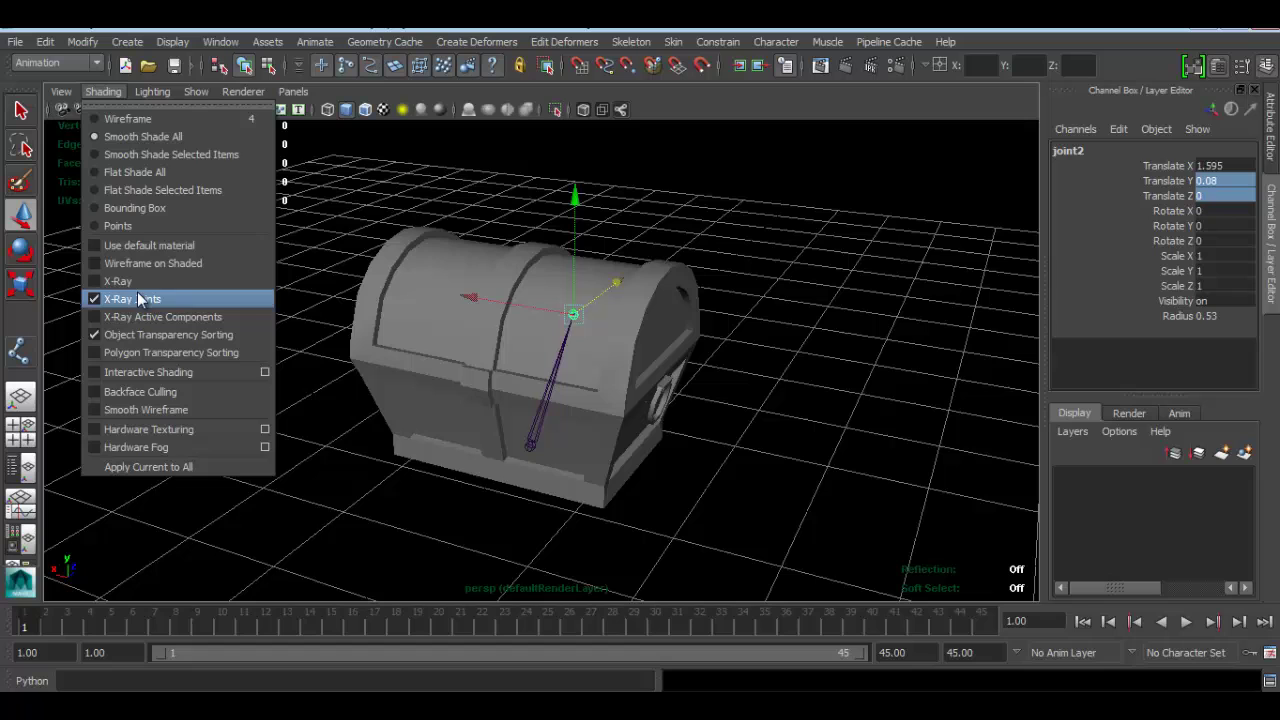
{"action": "left_click", "coordinate": [140, 292]}
{"action": "left_click", "coordinate": [103, 91]}
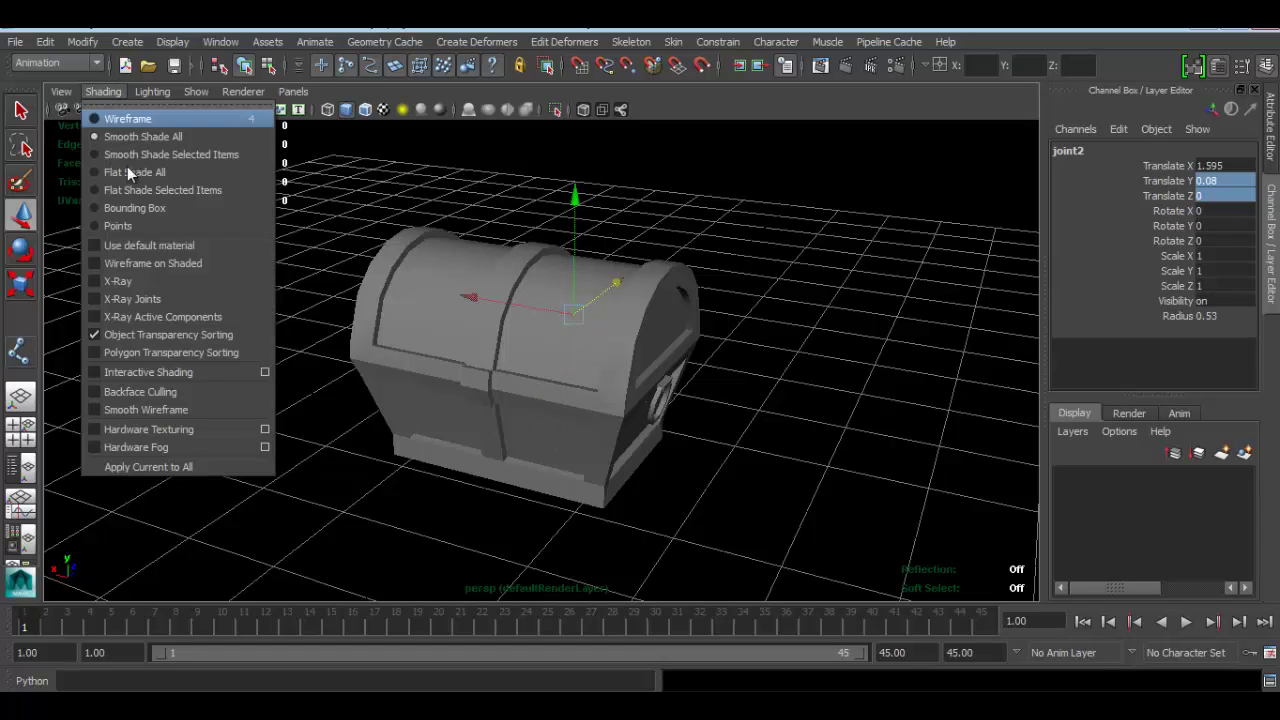
{"action": "left_click", "coordinate": [112, 299]}
{"action": "left_click_drag", "start_coordinate": [634, 329], "coordinate": [580, 349], "text": "alt"}
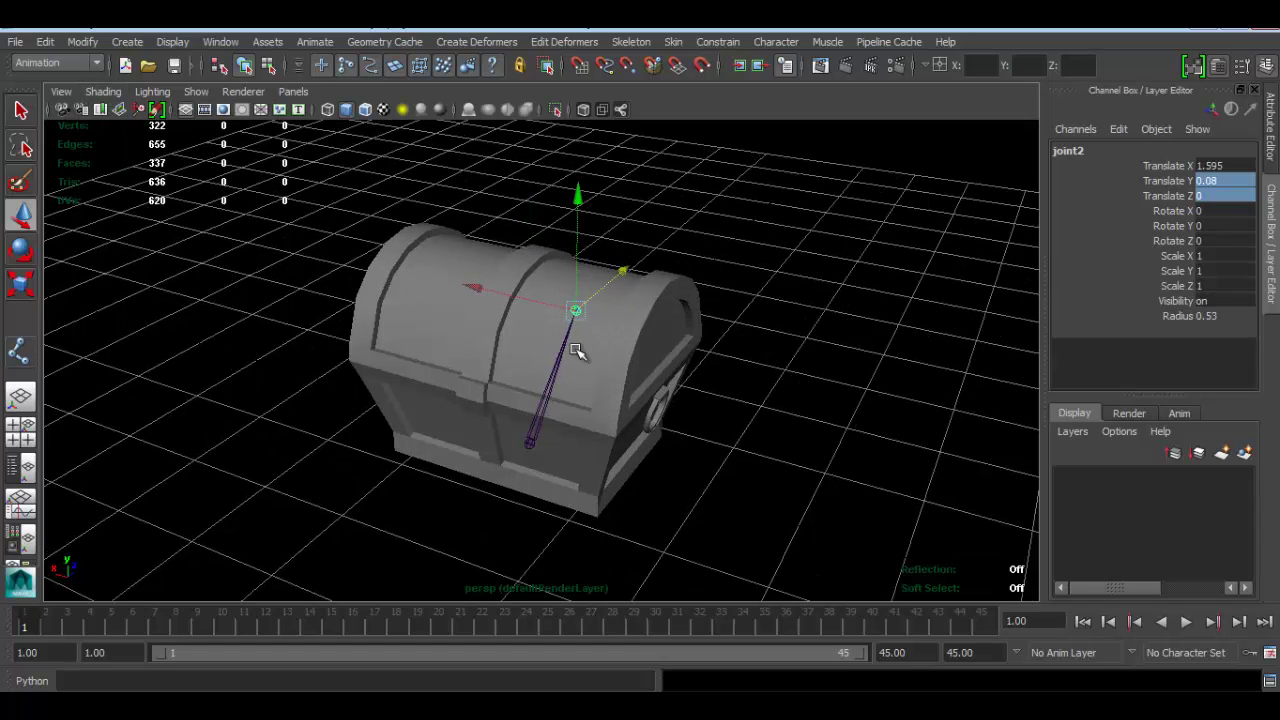
{"action": "left_click", "coordinate": [556, 370]}
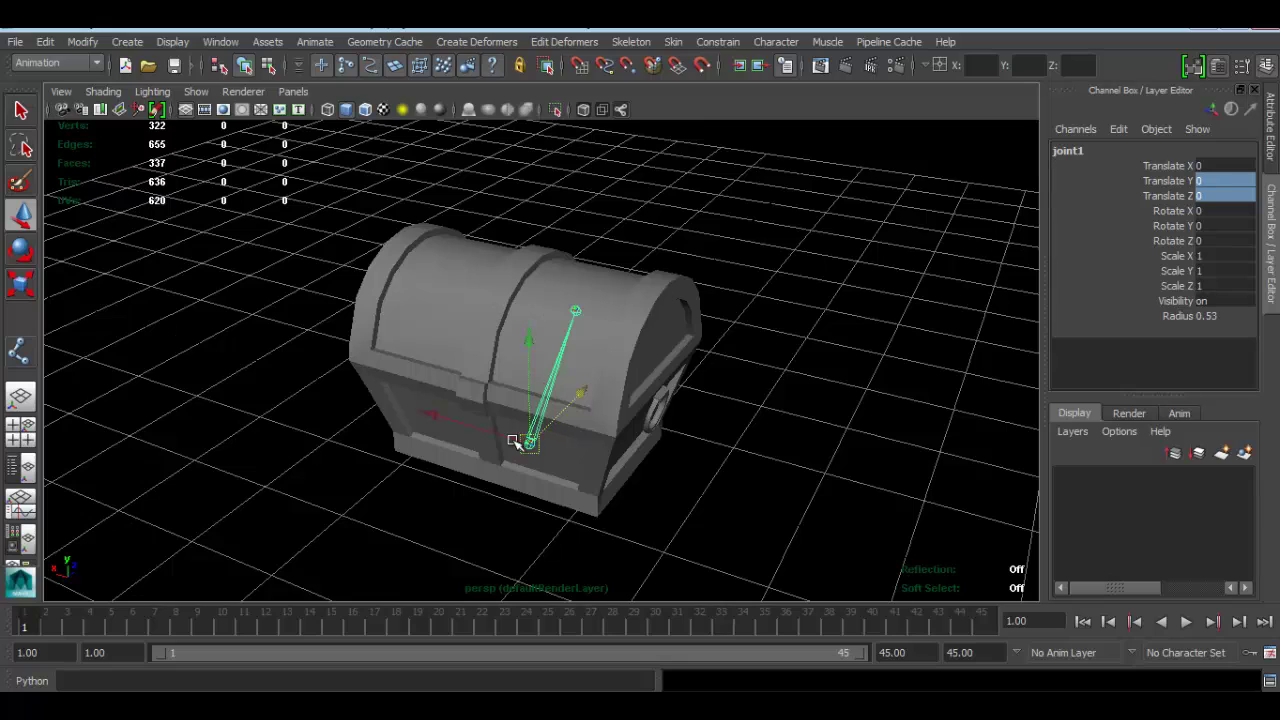
Rename joint1 to Root and joint2 to Opening in the Channel Box.
{"action": "double_click", "coordinate": [1082, 148]}
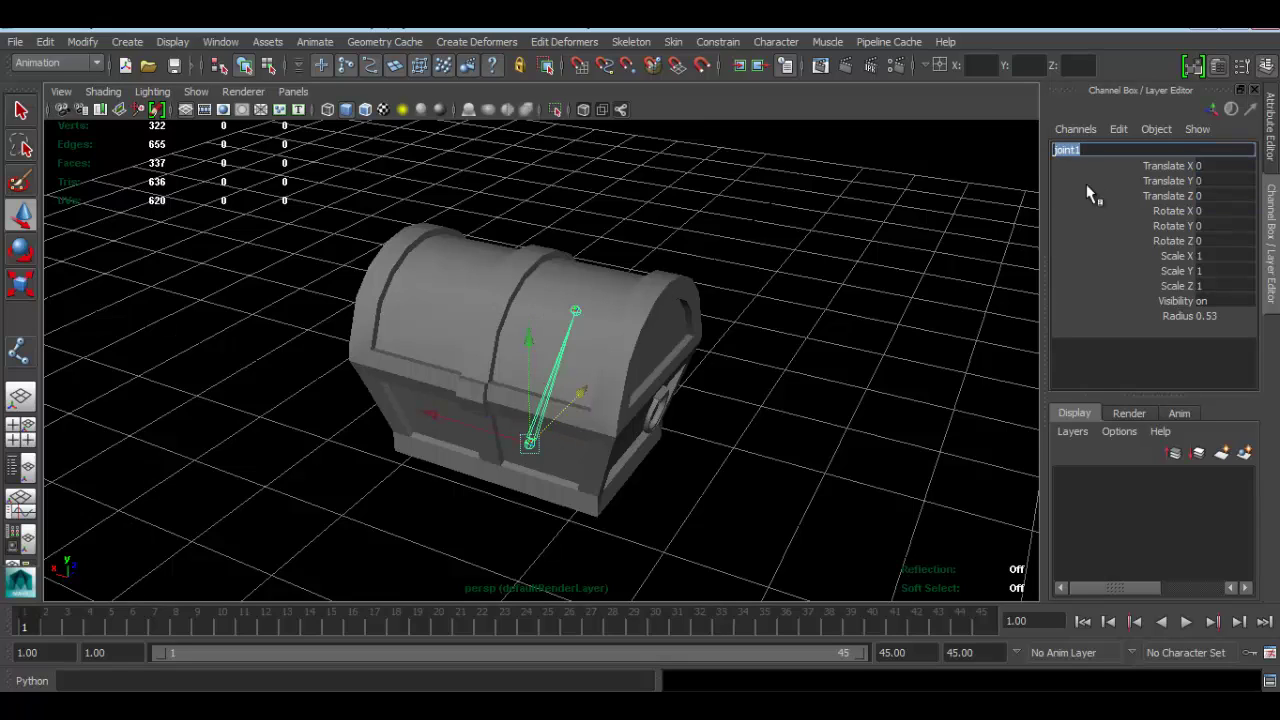
{"action": "type", "text": "Root"}
{"action": "key", "text": "Return"}
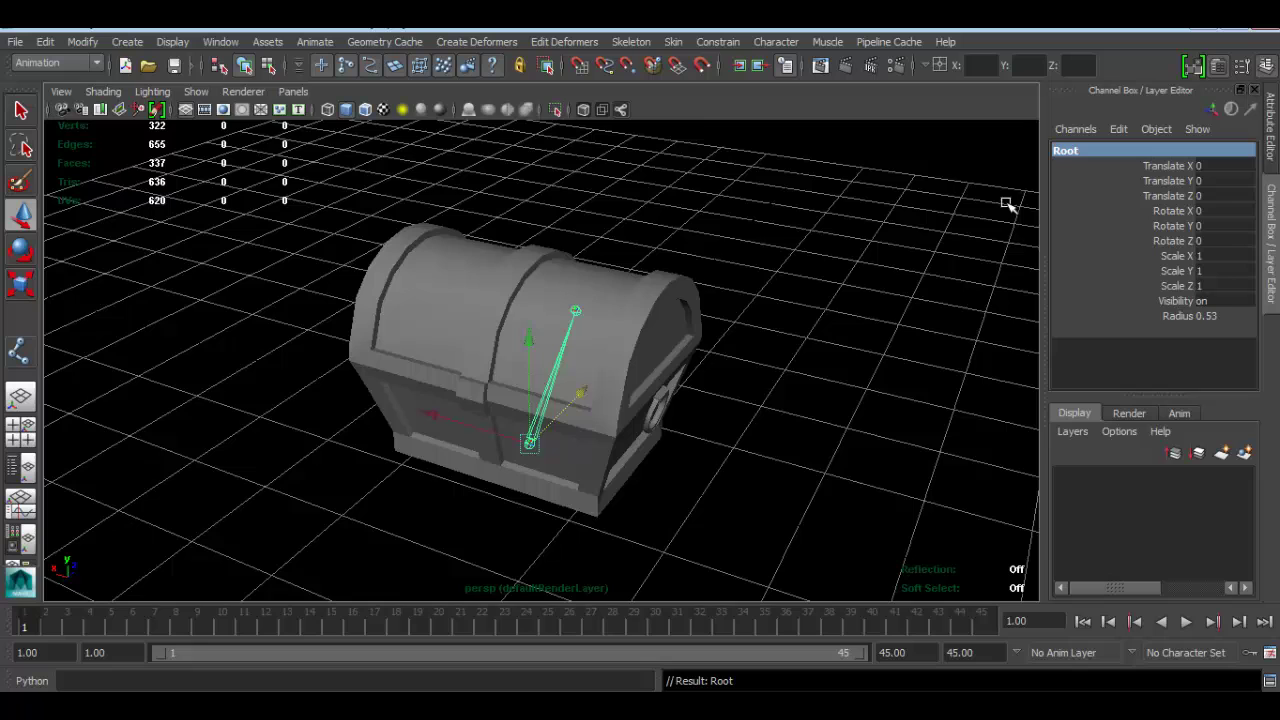
{"action": "scroll", "coordinate": [616, 298], "scroll_direction": "up", "scroll_amount": 2}
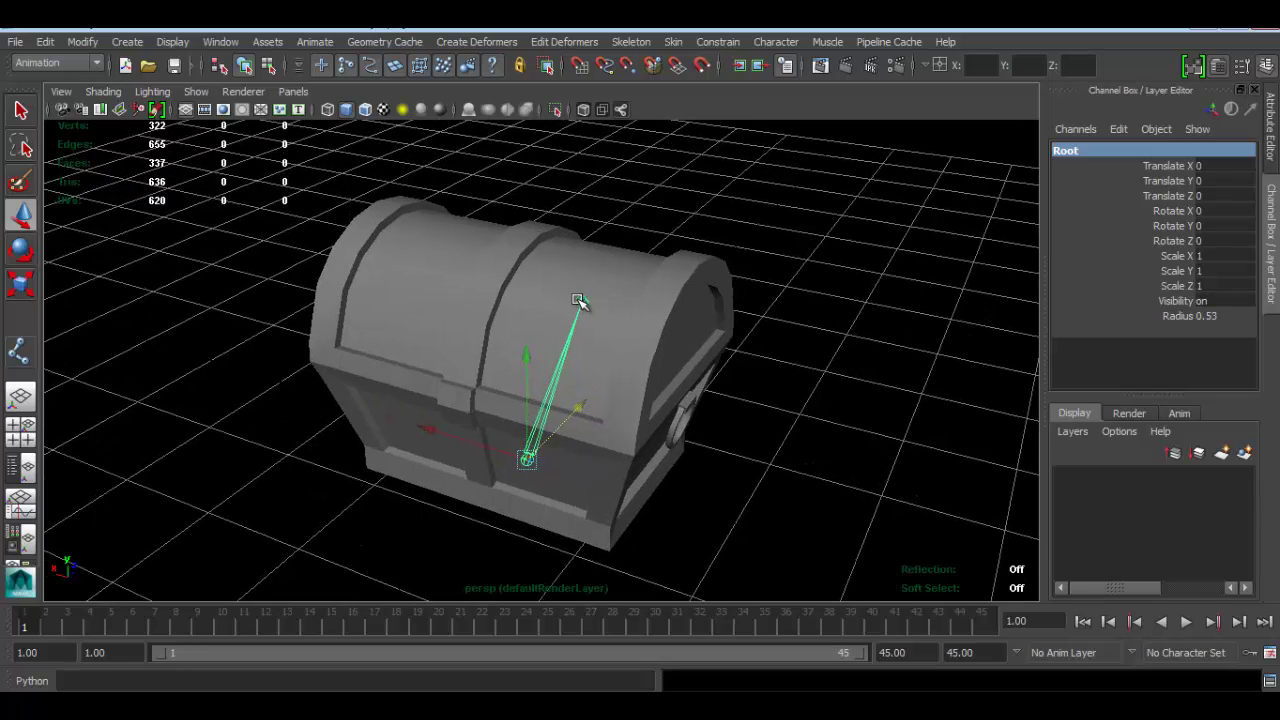
{"action": "left_click", "coordinate": [579, 300]}
{"action": "double_click", "coordinate": [1069, 150]}
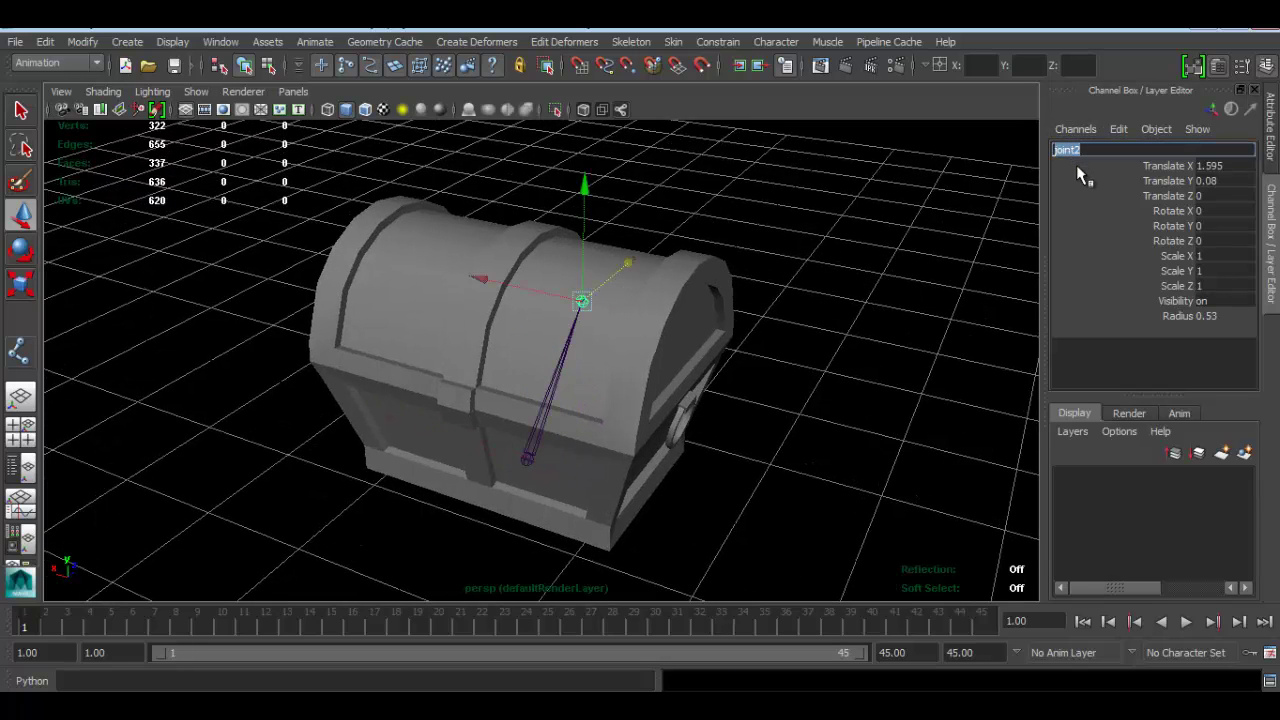
{"action": "type", "text": "Opening"}
{"action": "key", "text": "Return"}
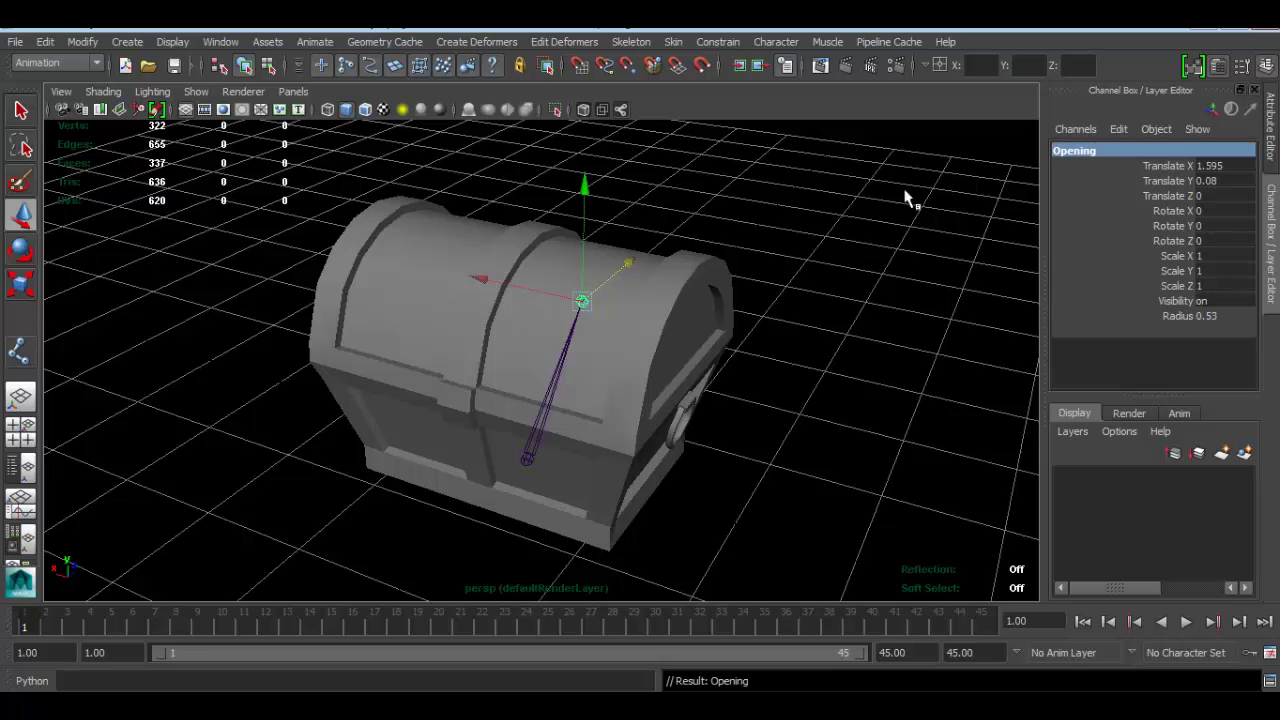
Orbit around the chest and reselect the joint chain.
{"action": "mouse_move", "coordinate": [480, 180]}
{"action": "left_mouse_down", "text": "alt"}
{"action": "mouse_move", "coordinate": [540, 209]}
{"action": "mouse_move", "coordinate": [506, 191]}
{"action": "mouse_move", "coordinate": [651, 197]}
{"action": "mouse_move", "coordinate": [543, 274]}
{"action": "mouse_move", "coordinate": [557, 381]}
{"action": "left_mouse_up", "text": "alt"}
{"action": "left_click", "coordinate": [651, 197]}
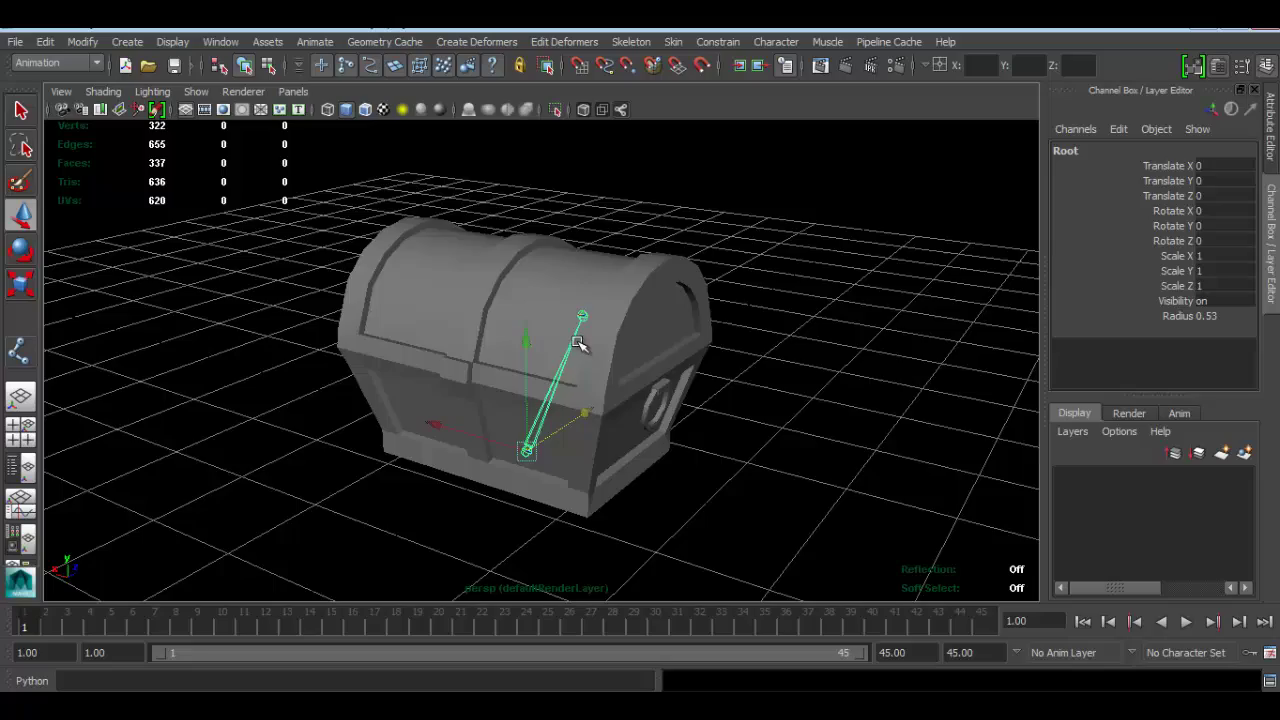
{"action": "left_click_drag", "start_coordinate": [578, 343], "coordinate": [502, 264], "text": "alt"}
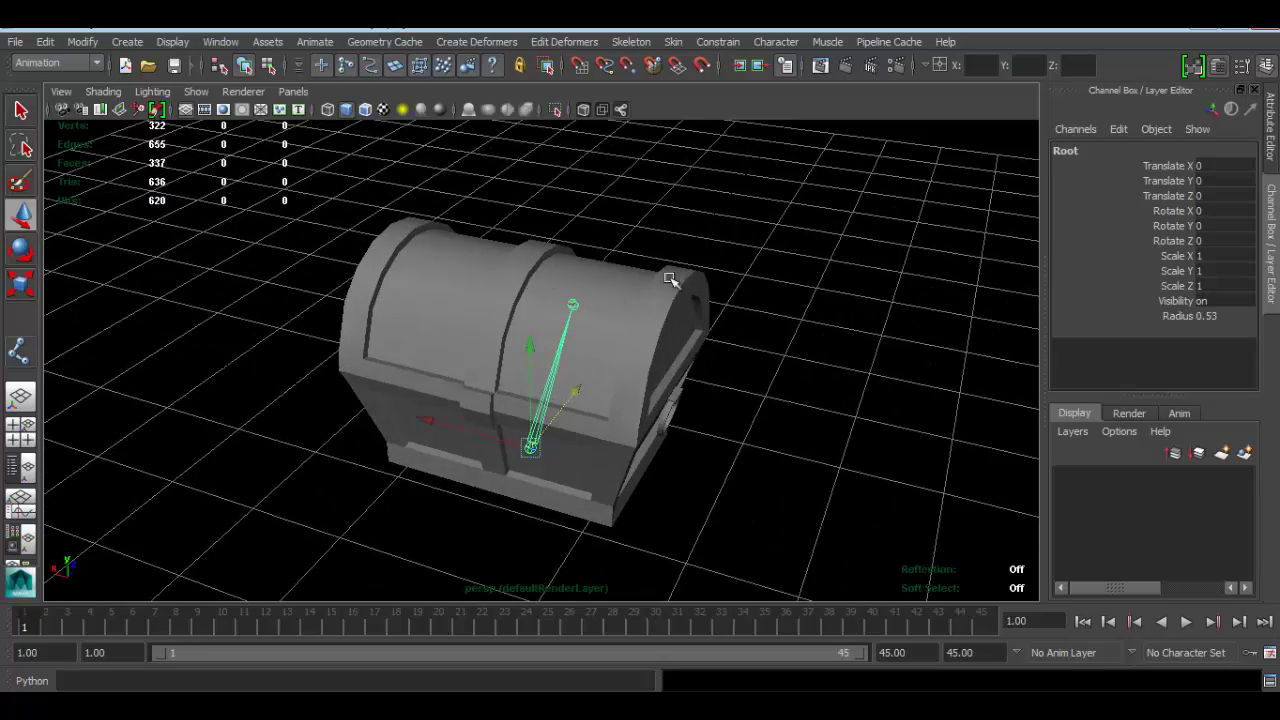
{"action": "mouse_move", "coordinate": [669, 279]}
{"action": "left_mouse_down", "text": "alt"}
{"action": "mouse_move", "coordinate": [609, 271]}
{"action": "mouse_move", "coordinate": [627, 287]}
{"action": "left_mouse_up", "text": "alt"}
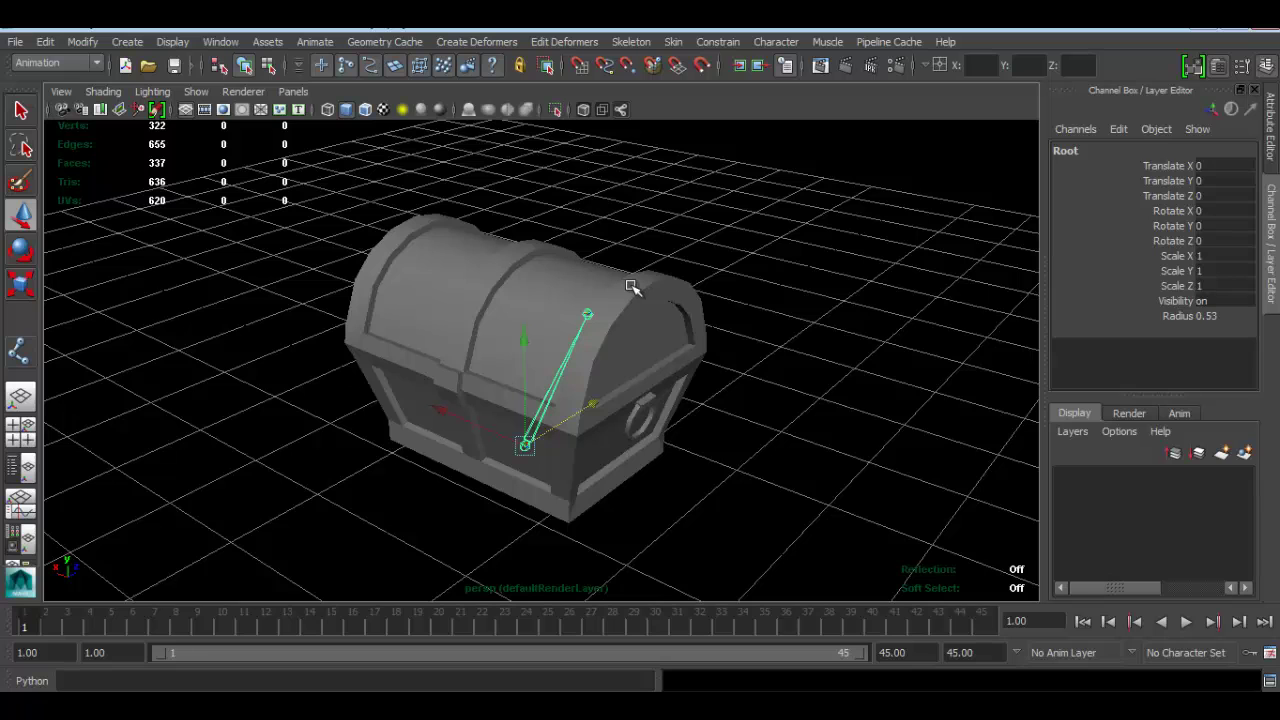
{"action": "left_click_drag", "start_coordinate": [470, 265], "coordinate": [551, 283], "text": "alt"}
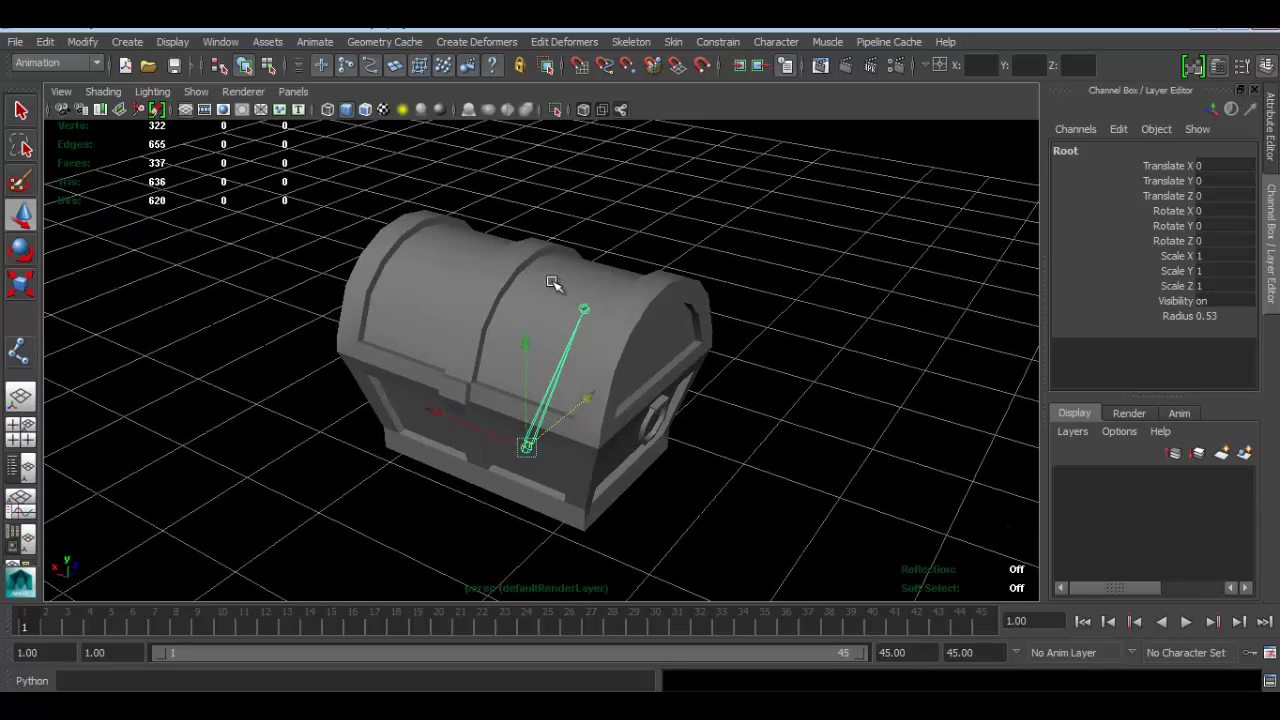
{"action": "key", "text": "q"}
{"action": "left_click_drag", "start_coordinate": [557, 402], "coordinate": [578, 370], "text": "alt"}
{"action": "left_click", "coordinate": [570, 388]}
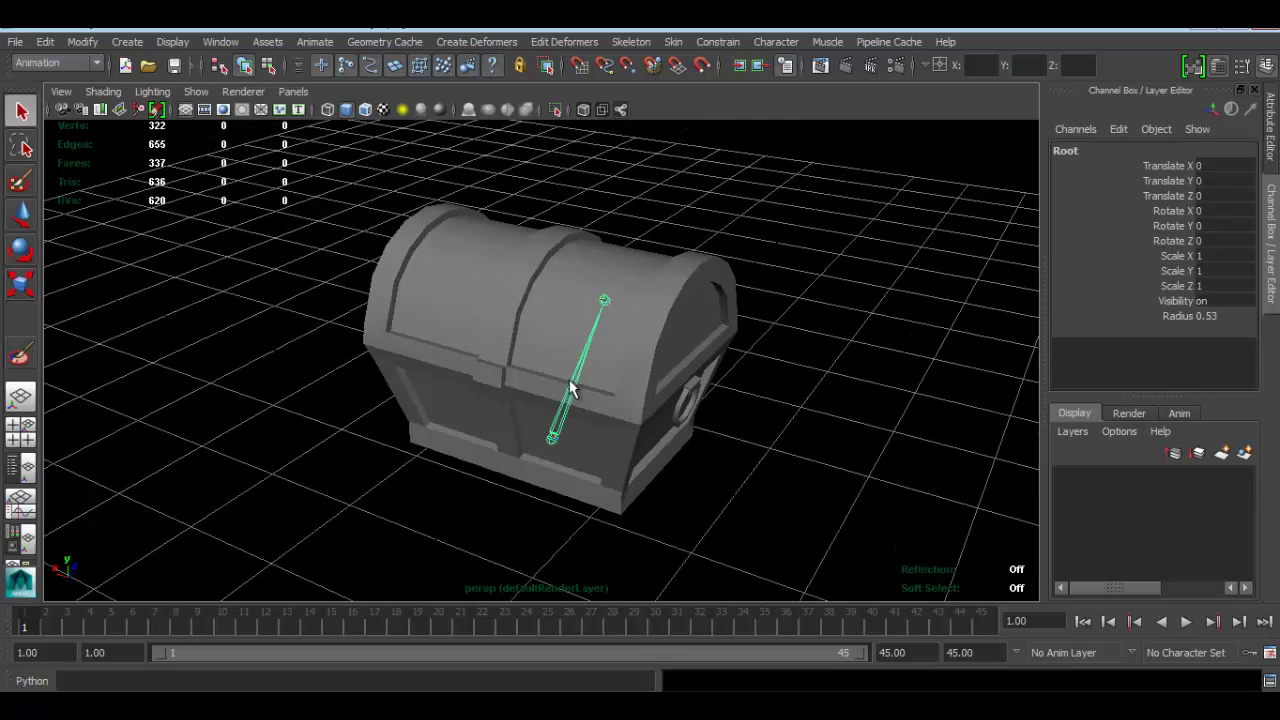
Add the chest mesh to the joints and reset Smooth Bind options with Max influences 2.
{"action": "left_click", "coordinate": [530, 282], "text": "shift"}
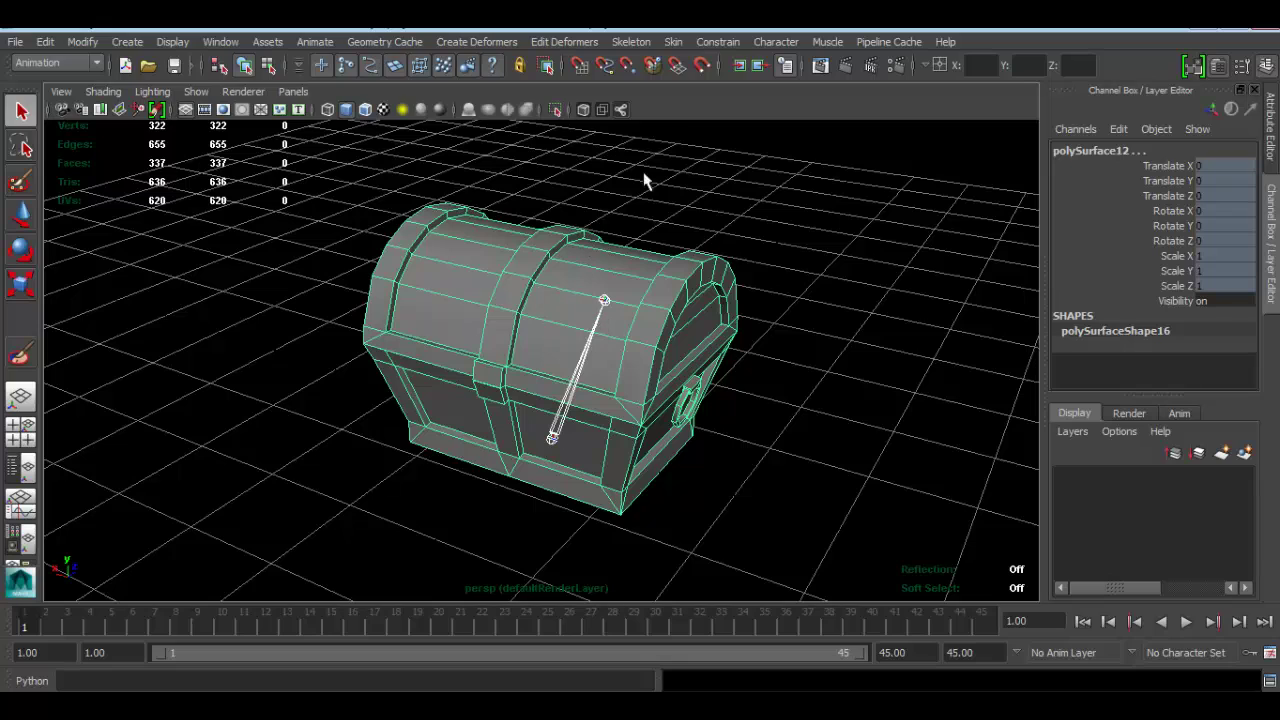
{"action": "left_click", "coordinate": [674, 43]}
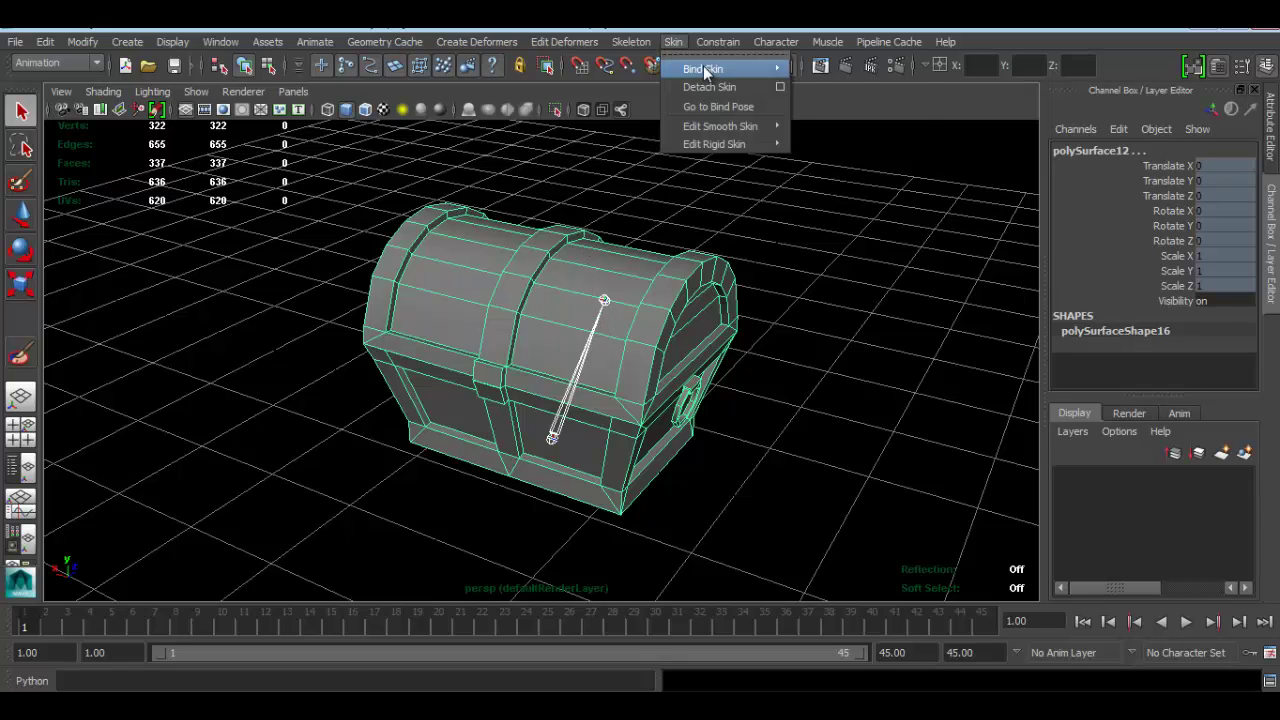
{"action": "mouse_move", "coordinate": [703, 69]}
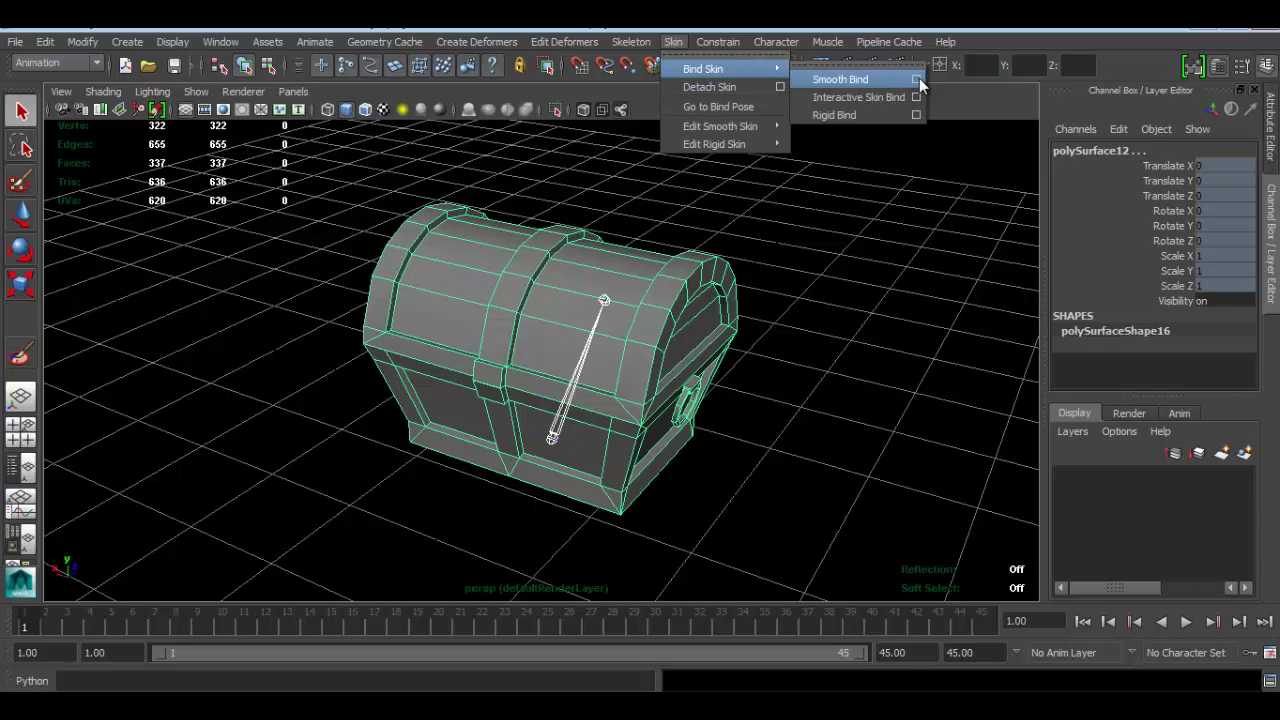
{"action": "left_click", "coordinate": [917, 79]}
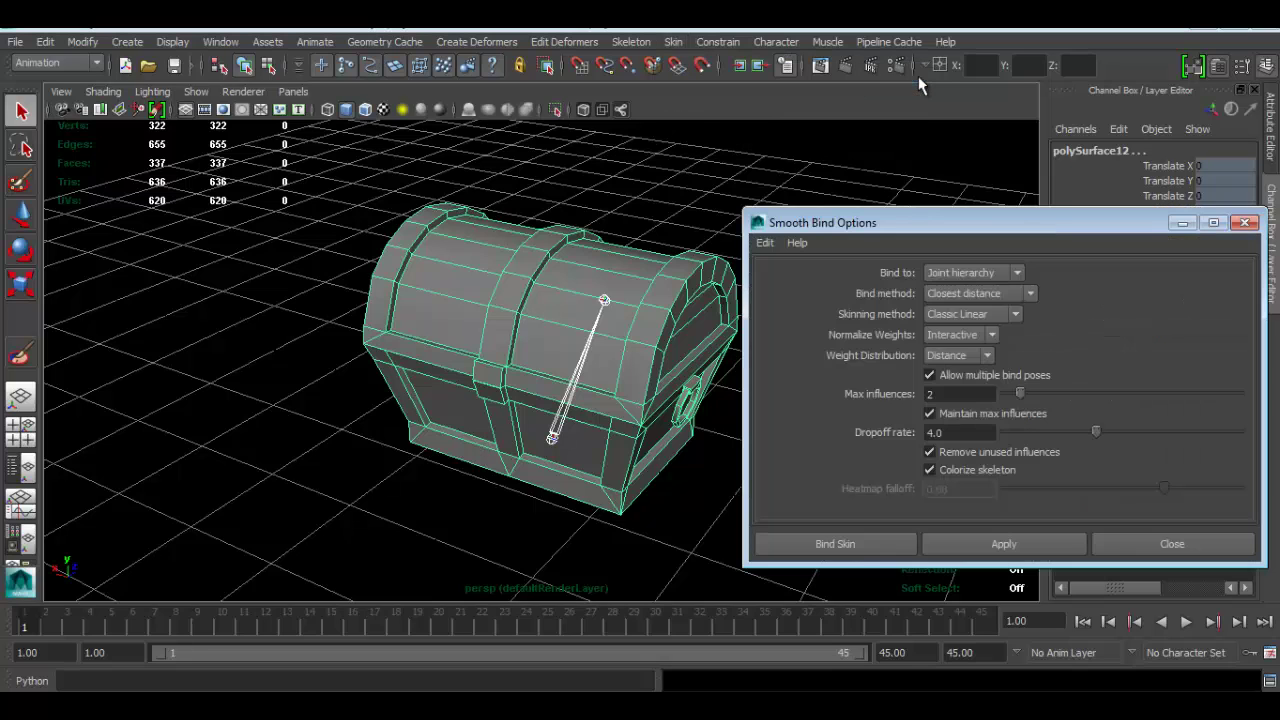
{"action": "left_click", "coordinate": [772, 244]}
{"action": "left_click", "coordinate": [786, 277]}
{"action": "left_click_drag", "start_coordinate": [883, 223], "coordinate": [786, 134]}
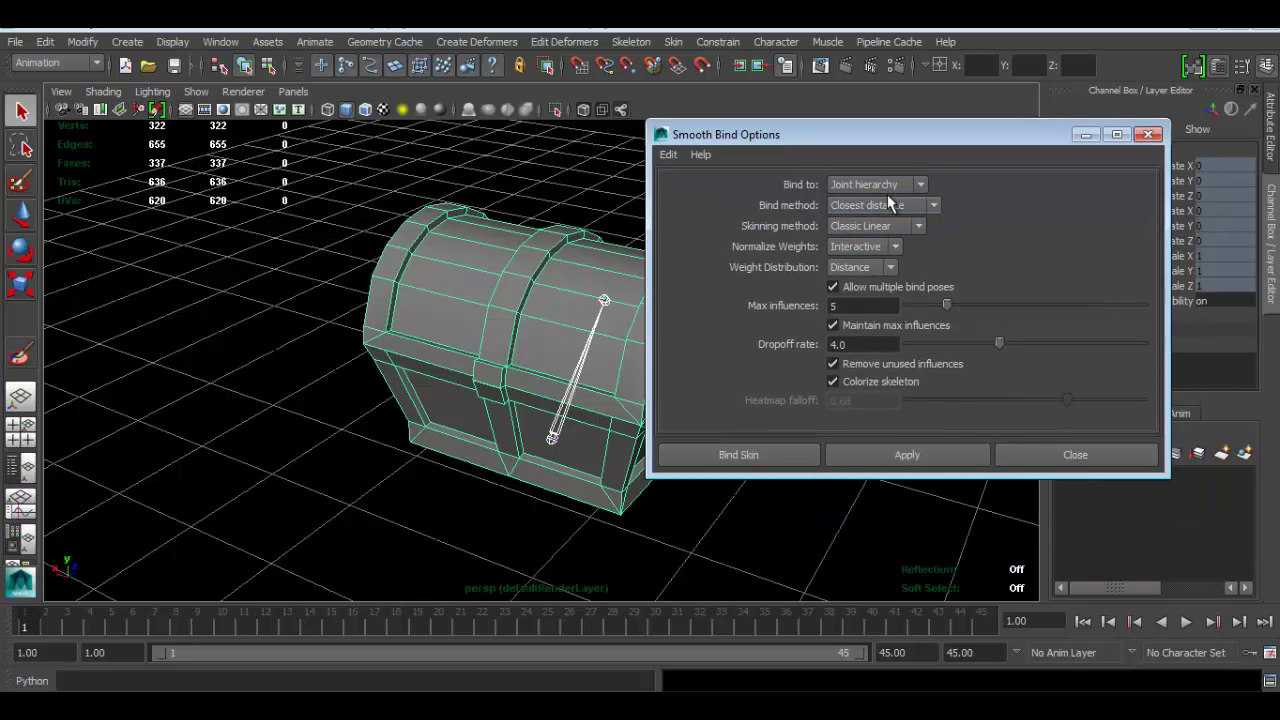
{"action": "left_click", "coordinate": [841, 306]}
{"action": "type", "text": "2"}
{"action": "left_click_drag", "start_coordinate": [890, 135], "coordinate": [919, 119]}
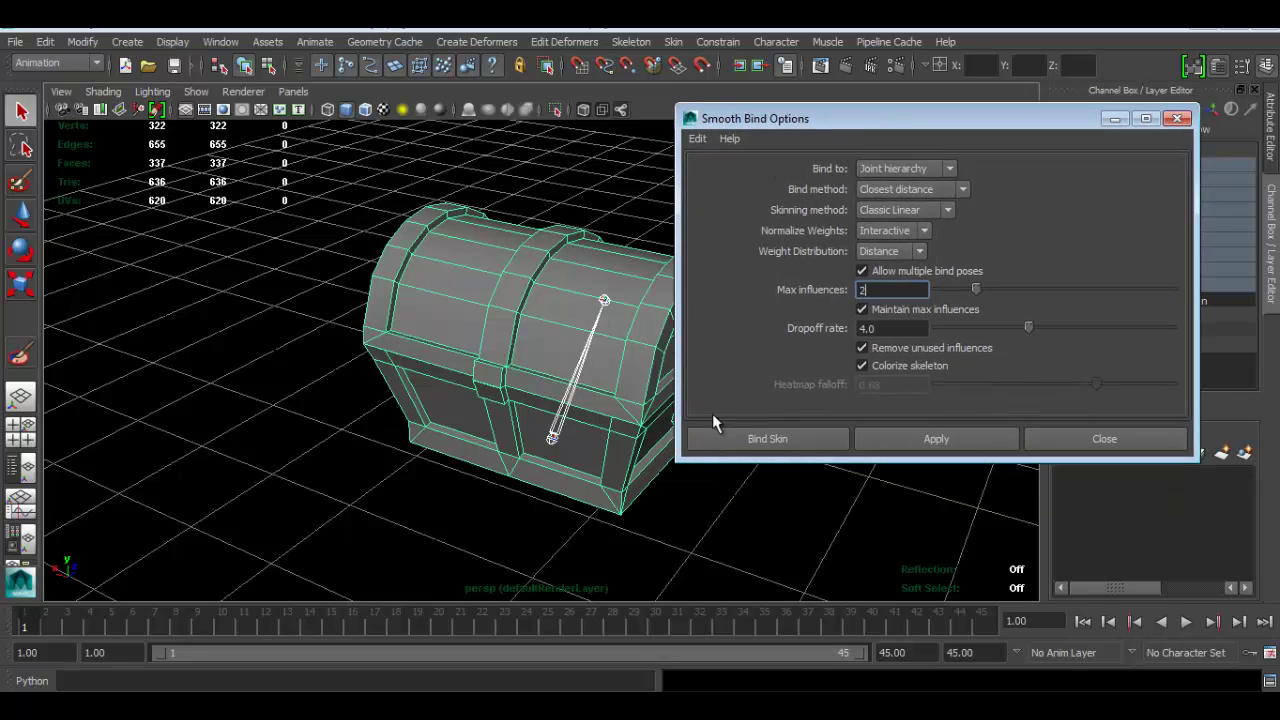
Bind the skin, then rotate the Opening joint to open the lid and undo it.
{"action": "left_click", "coordinate": [794, 431]}
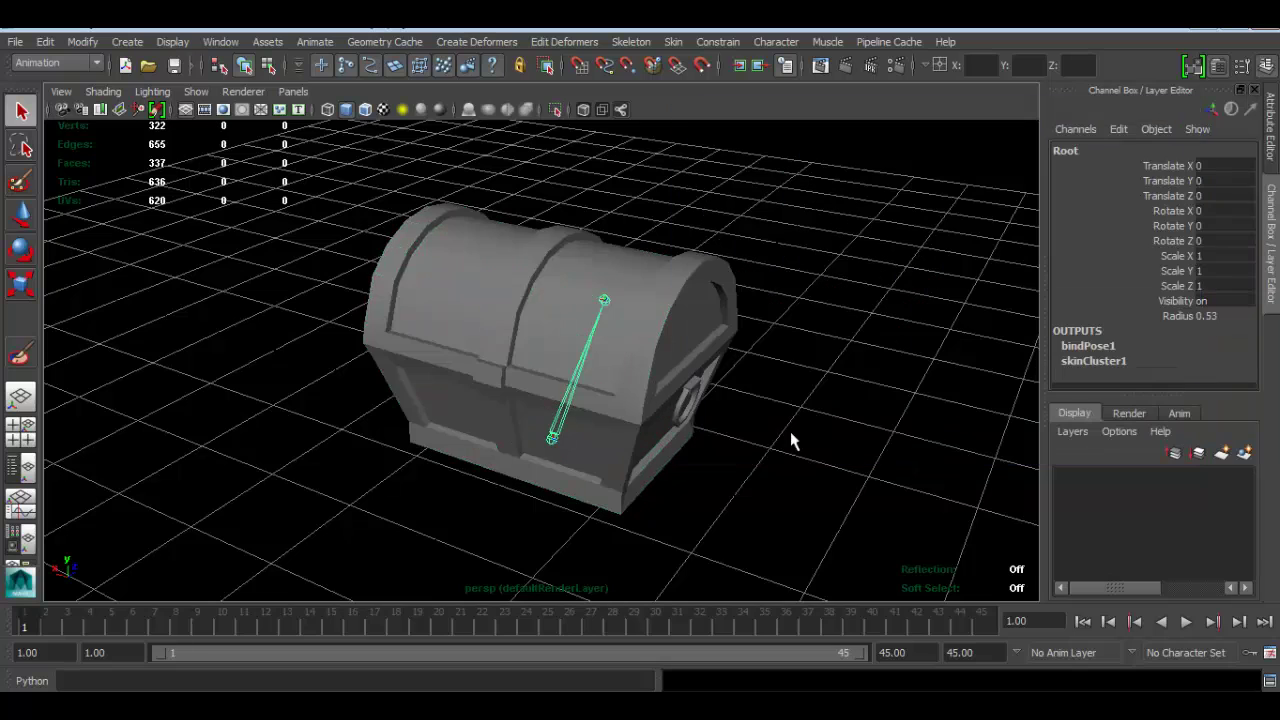
{"action": "left_click", "coordinate": [805, 203]}
{"action": "right_click_drag", "start_coordinate": [587, 332], "coordinate": [603, 331], "text": "alt"}
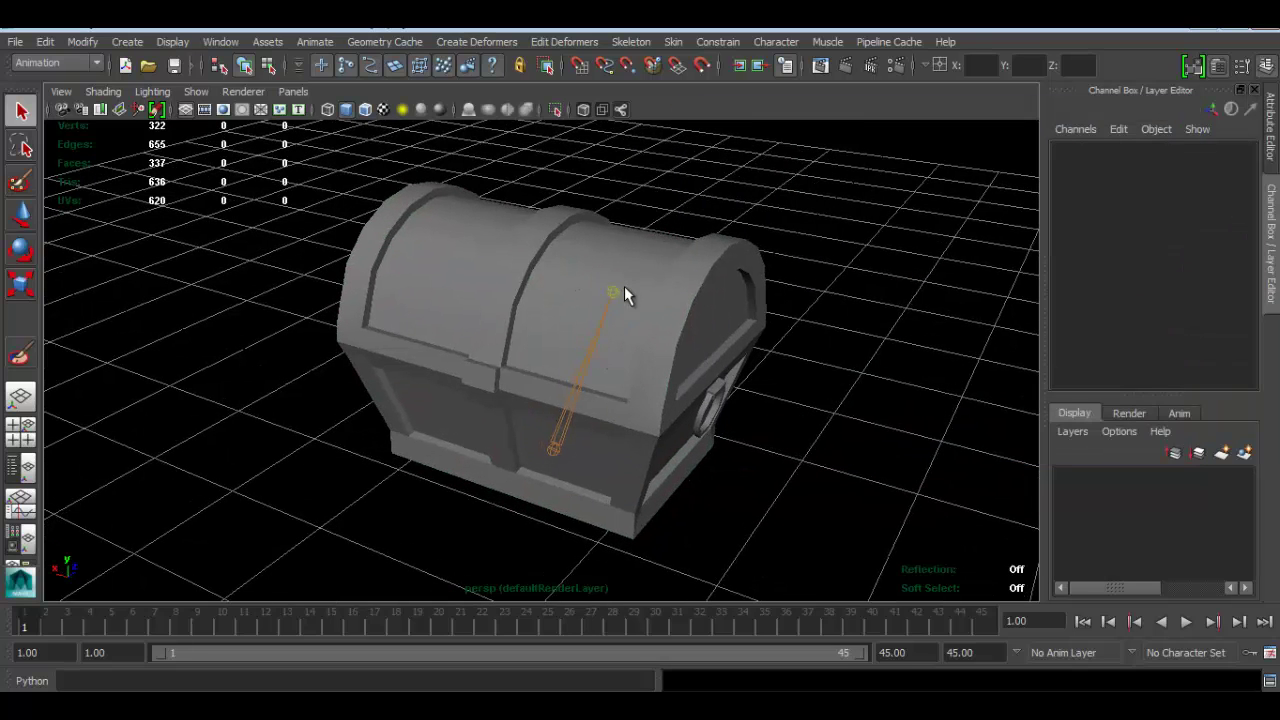
{"action": "left_click", "coordinate": [612, 291]}
{"action": "key", "text": "e"}
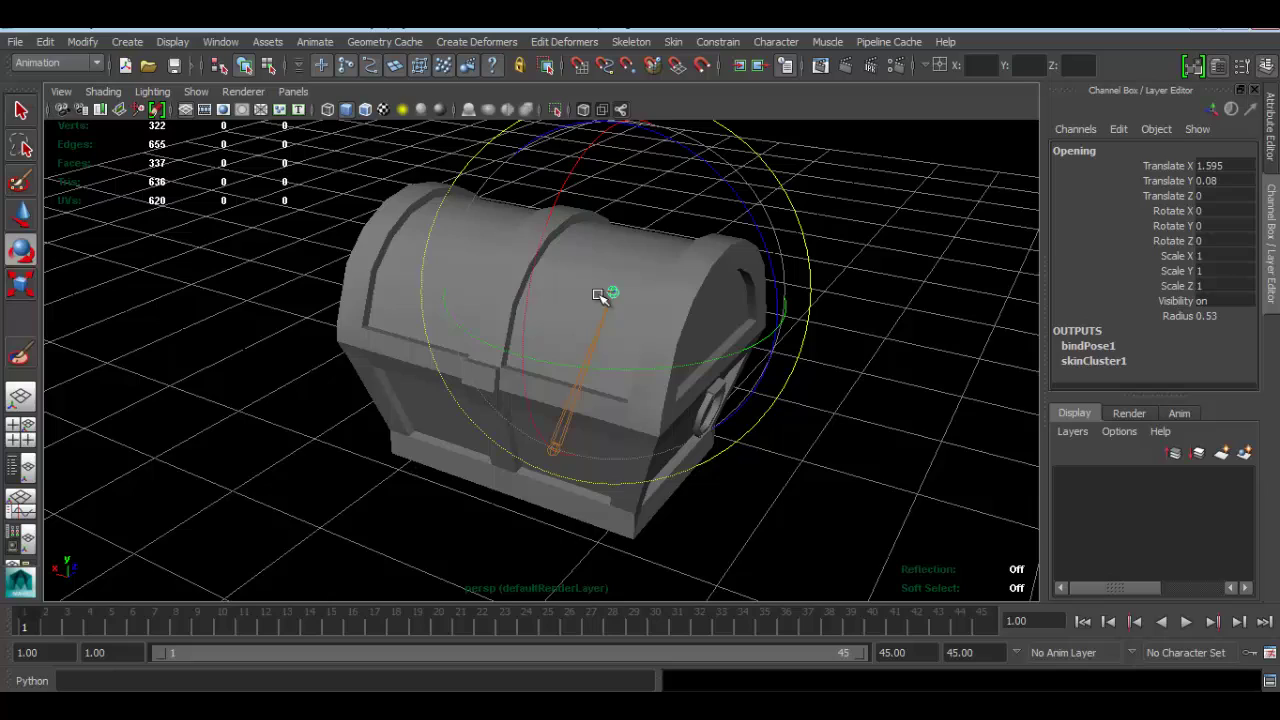
{"action": "right_click_drag", "start_coordinate": [608, 294], "coordinate": [571, 217], "text": "alt"}
{"action": "mouse_move", "coordinate": [546, 204]}
{"action": "left_mouse_down"}
{"action": "mouse_move", "coordinate": [549, 403]}
{"action": "mouse_move", "coordinate": [546, 276]}
{"action": "mouse_move", "coordinate": [531, 423]}
{"action": "mouse_move", "coordinate": [545, 400]}
{"action": "left_mouse_up"}
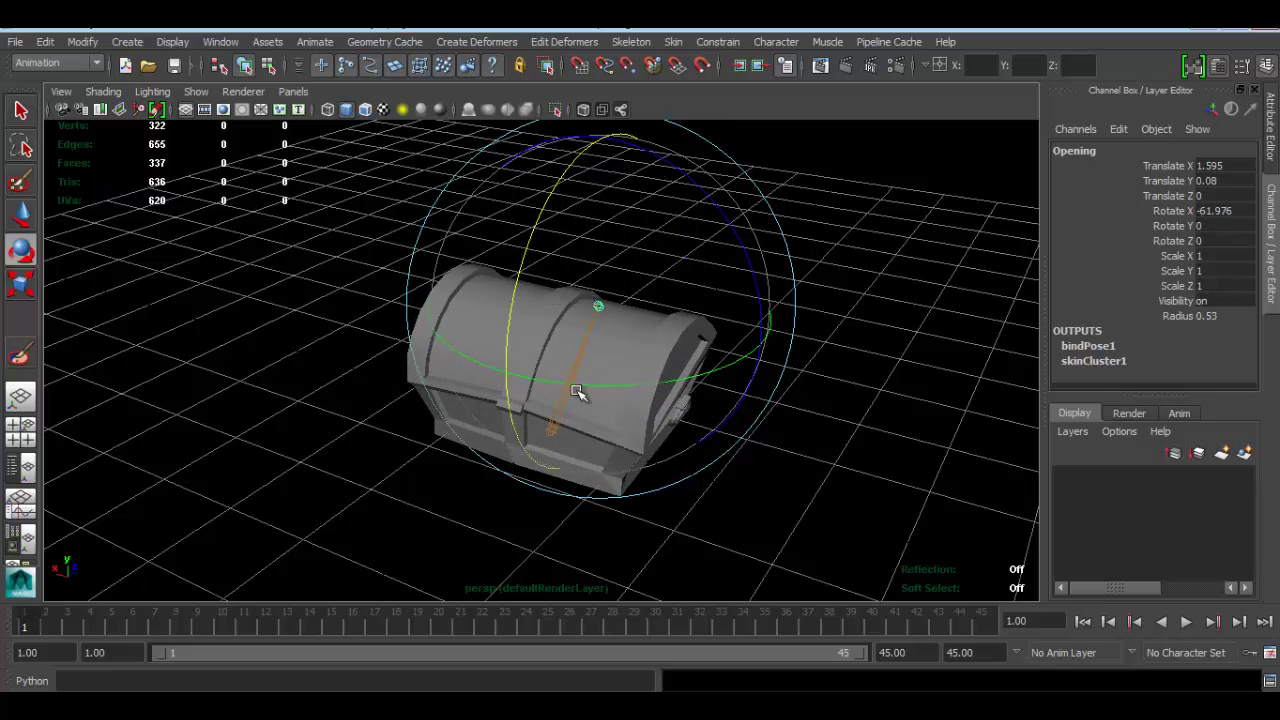
{"action": "key", "text": "ctrl+z"}
Select the chest mesh, the Root joint, then the Opening joint while tumbling around the chest.
{"action": "left_click", "coordinate": [828, 232]}
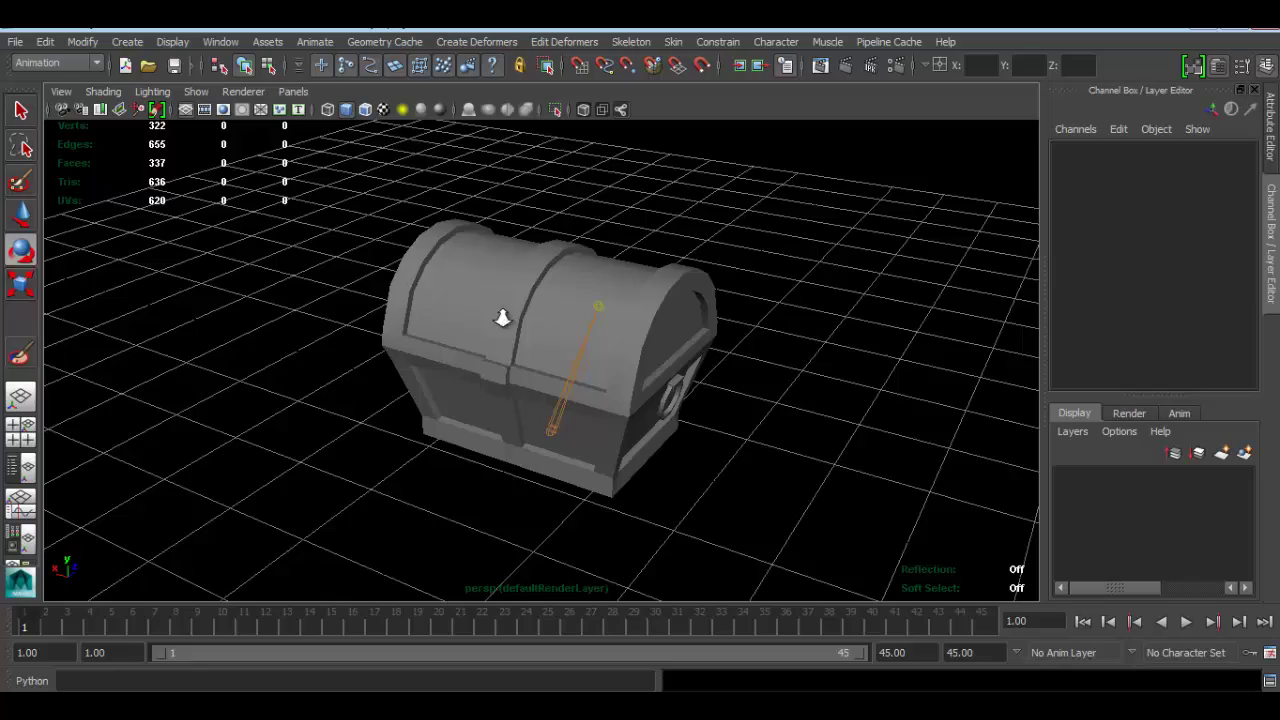
{"action": "mouse_move", "coordinate": [500, 314]}
{"action": "left_mouse_down", "text": "alt"}
{"action": "mouse_move", "coordinate": [529, 337]}
{"action": "mouse_move", "coordinate": [537, 320]}
{"action": "mouse_move", "coordinate": [577, 345]}
{"action": "mouse_move", "coordinate": [650, 333]}
{"action": "mouse_move", "coordinate": [586, 329]}
{"action": "mouse_move", "coordinate": [621, 331]}
{"action": "left_mouse_up", "text": "alt"}
{"action": "left_click", "coordinate": [665, 342]}
{"action": "key", "text": "w"}
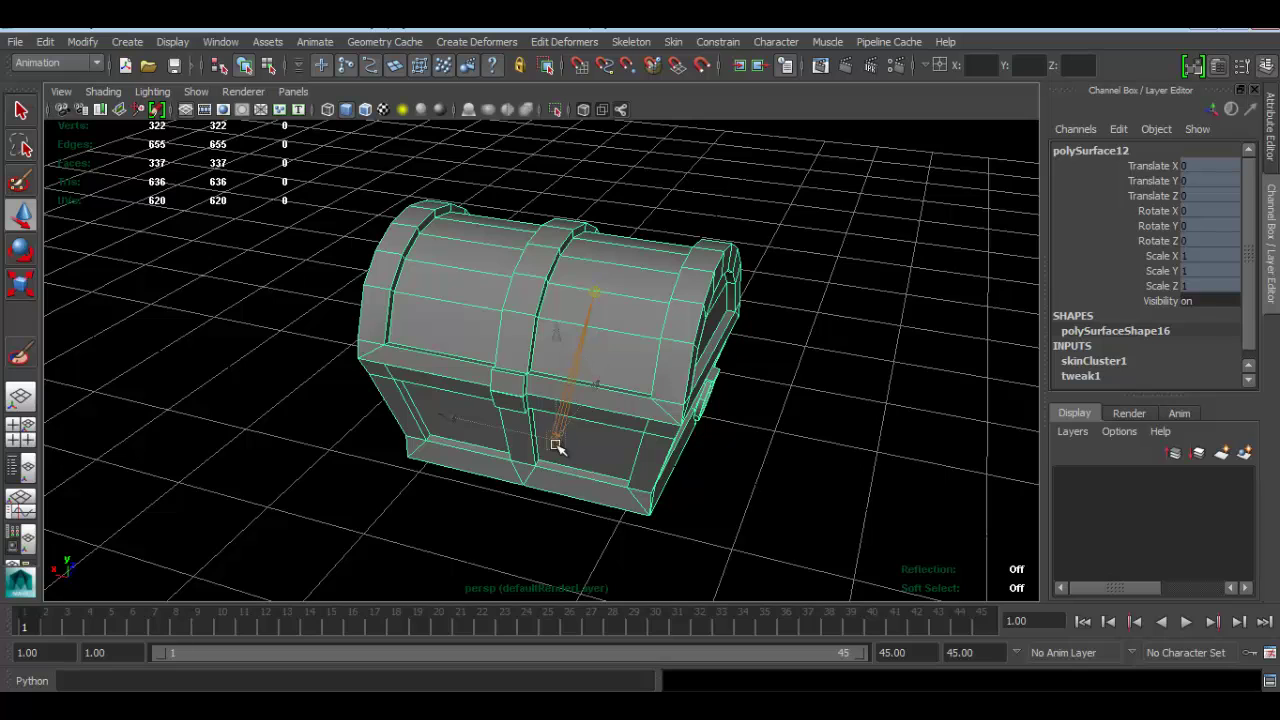
{"action": "left_click", "coordinate": [557, 446]}
{"action": "mouse_move", "coordinate": [580, 380]}
{"action": "left_mouse_down", "text": "alt"}
{"action": "mouse_move", "coordinate": [563, 357]}
{"action": "mouse_move", "coordinate": [645, 392]}
{"action": "left_mouse_up", "text": "alt"}
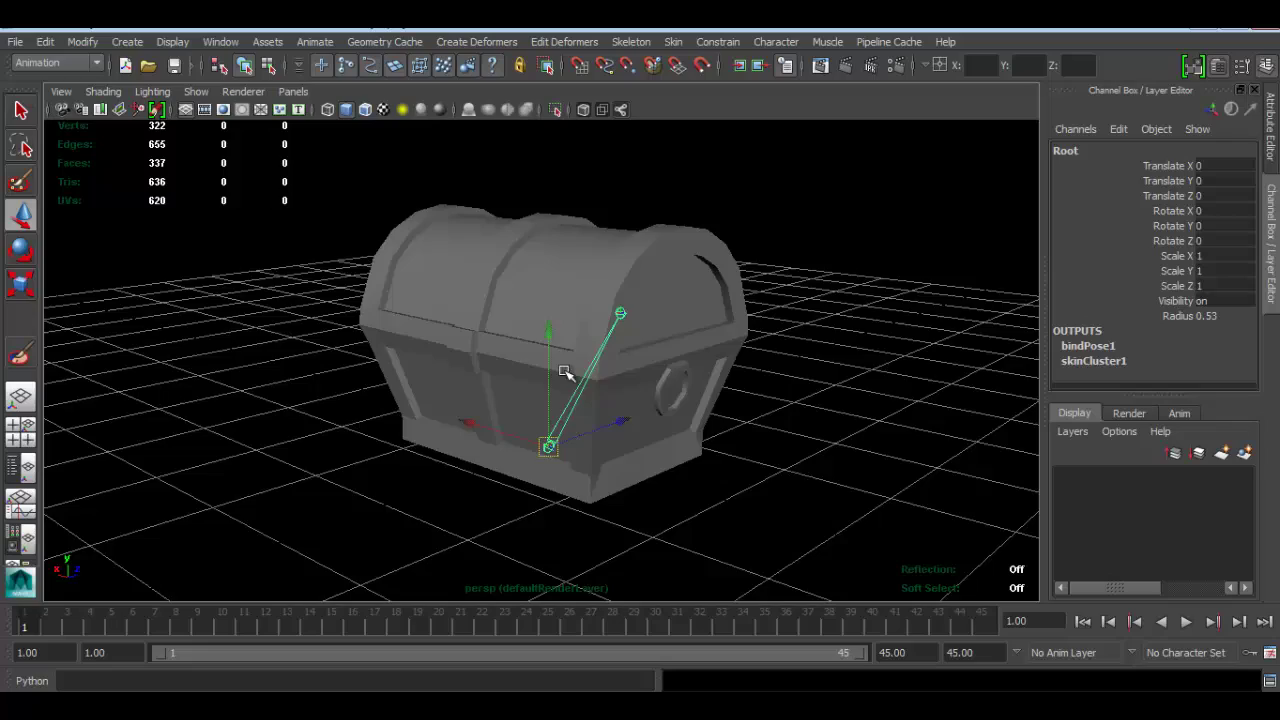
{"action": "left_click_drag", "start_coordinate": [627, 348], "coordinate": [637, 359], "text": "alt"}
{"action": "left_click", "coordinate": [615, 297]}
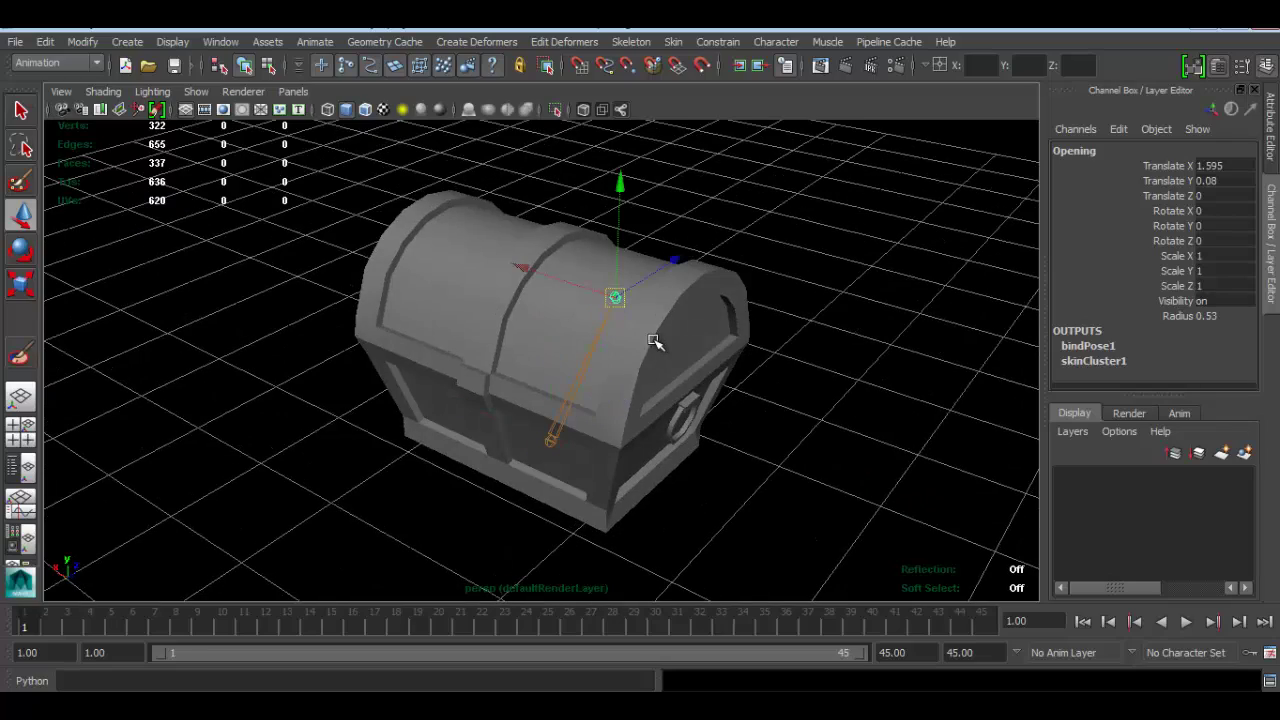
{"action": "mouse_move", "coordinate": [551, 340]}
{"action": "left_mouse_down", "text": "alt"}
{"action": "mouse_move", "coordinate": [446, 297]}
{"action": "mouse_move", "coordinate": [648, 308]}
{"action": "mouse_move", "coordinate": [640, 320]}
{"action": "mouse_move", "coordinate": [566, 280]}
{"action": "mouse_move", "coordinate": [606, 320]}
{"action": "mouse_move", "coordinate": [680, 260]}
{"action": "left_mouse_up", "text": "alt"}
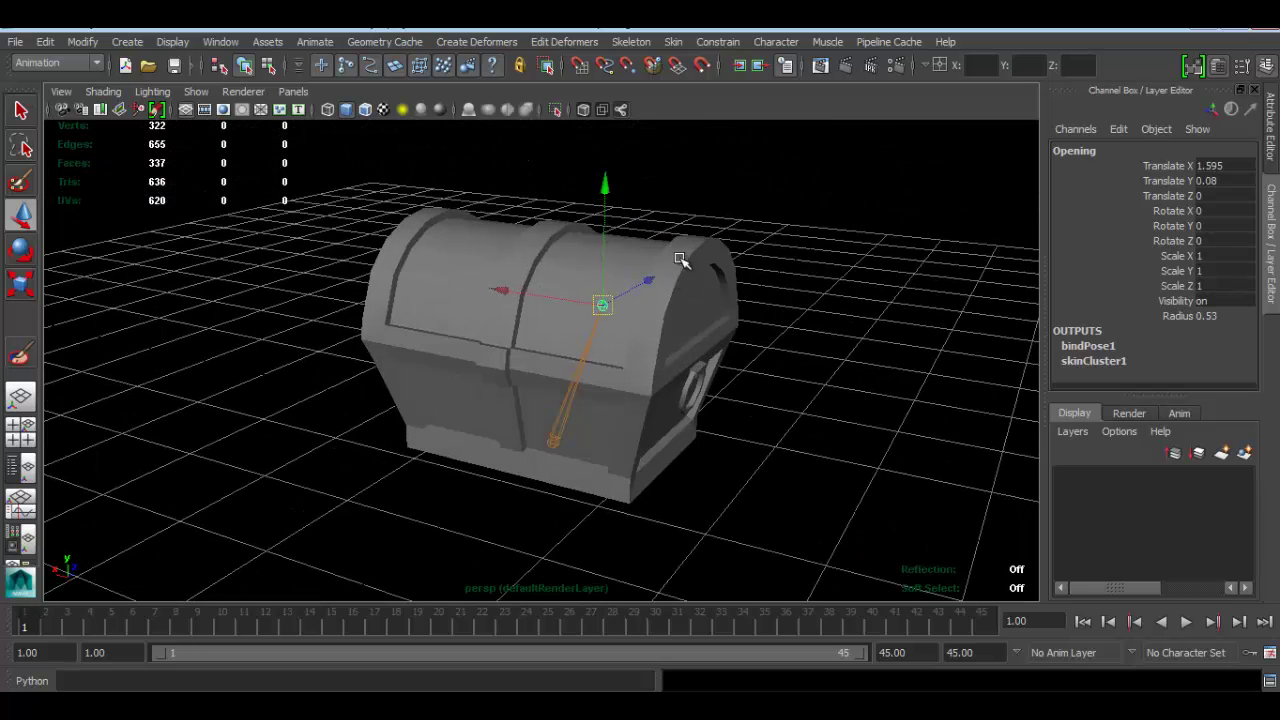
Select all the faces of the chest lid in face mode.
{"action": "left_click", "coordinate": [686, 302]}
{"action": "right_click", "coordinate": [670, 265]}
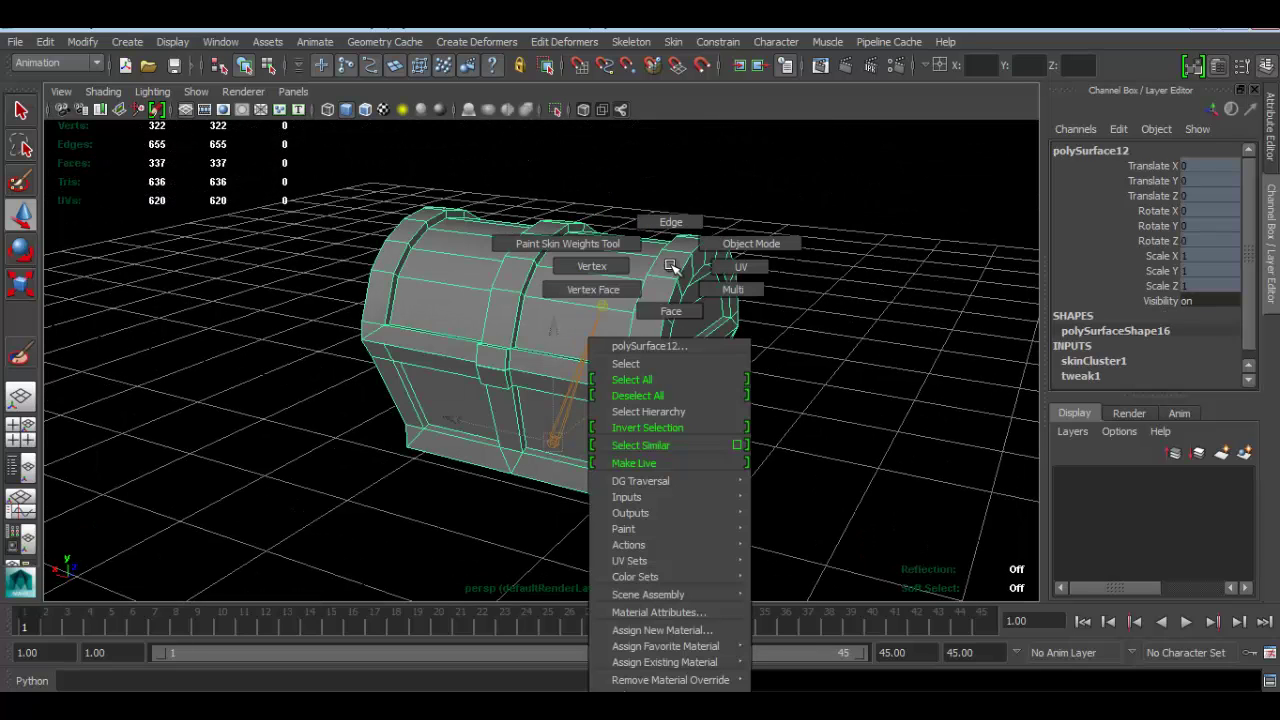
{"action": "left_click", "coordinate": [670, 311]}
{"action": "left_click", "coordinate": [648, 286]}
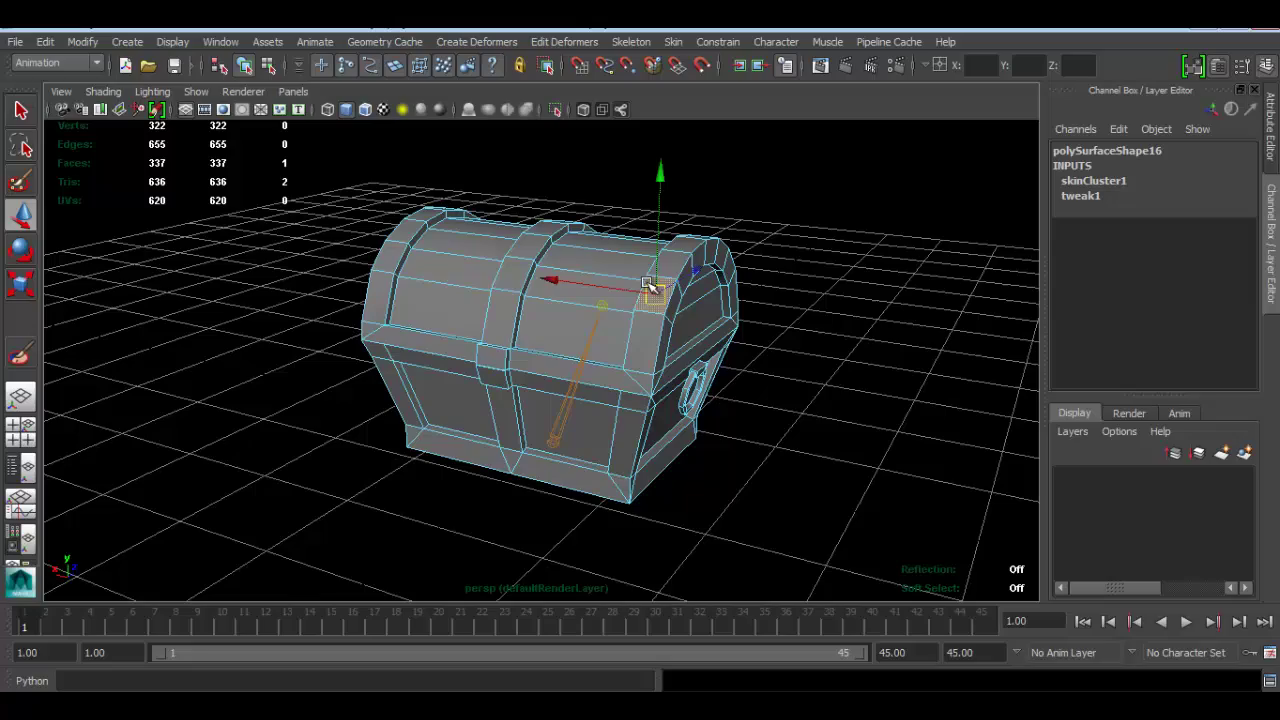
{"action": "double_click", "coordinate": [620, 256]}
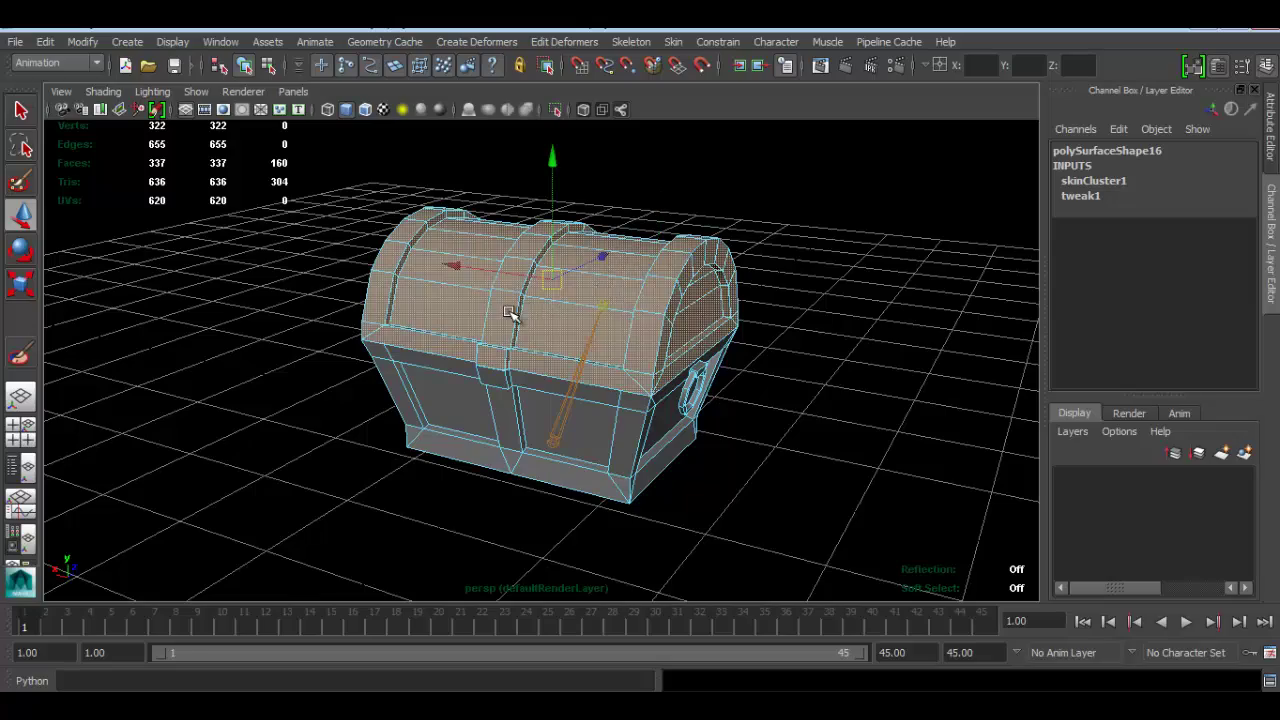
{"action": "mouse_move", "coordinate": [513, 315]}
{"action": "left_mouse_down", "text": "alt"}
{"action": "mouse_move", "coordinate": [711, 290]}
{"action": "mouse_move", "coordinate": [528, 320]}
{"action": "left_mouse_up", "text": "alt"}
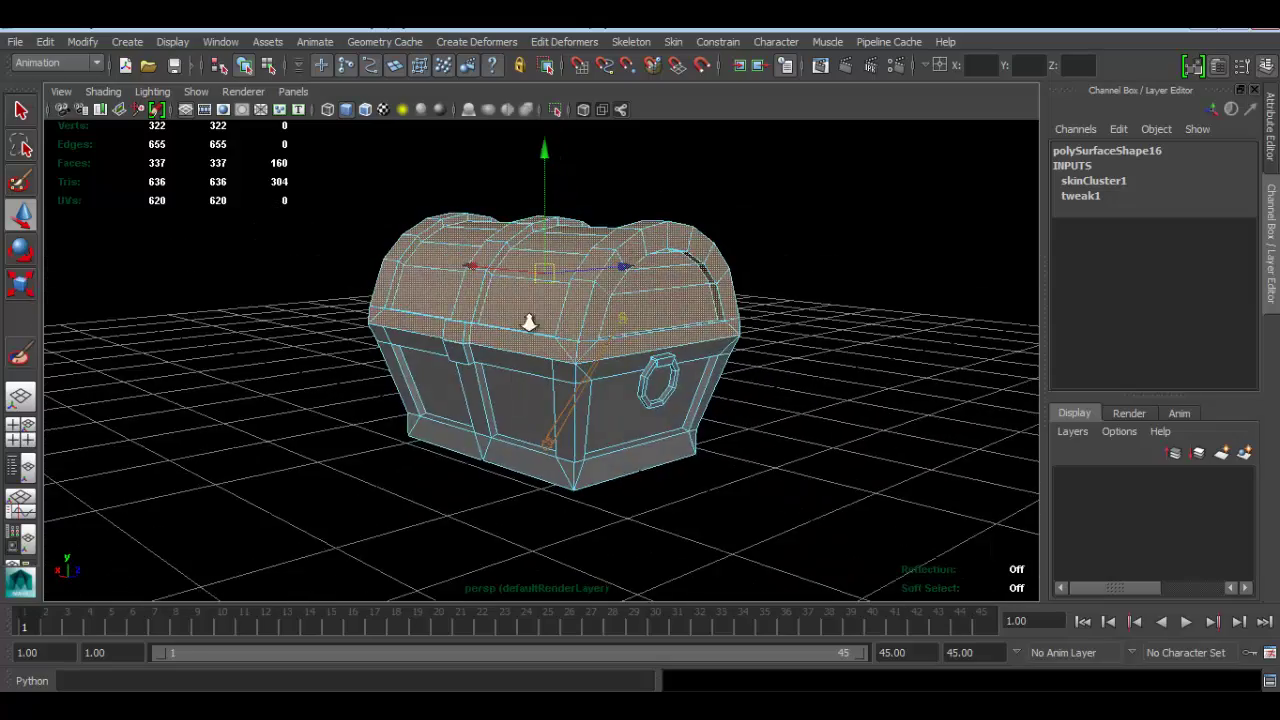
{"action": "right_click_drag", "start_coordinate": [528, 320], "coordinate": [636, 323], "text": "alt"}
{"action": "mouse_move", "coordinate": [634, 306]}
{"action": "left_mouse_down", "text": "alt"}
{"action": "mouse_move", "coordinate": [563, 274]}
{"action": "mouse_move", "coordinate": [655, 323]}
{"action": "mouse_move", "coordinate": [483, 311]}
{"action": "left_mouse_up", "text": "alt"}
{"action": "mouse_move", "coordinate": [428, 277]}
{"action": "left_mouse_down", "text": "alt"}
{"action": "mouse_move", "coordinate": [609, 280]}
{"action": "mouse_move", "coordinate": [643, 310]}
{"action": "left_mouse_up", "text": "alt"}
Convert the lid faces into its 154 vertices and orbit to check them.
{"action": "right_click", "coordinate": [690, 298], "text": "ctrl"}
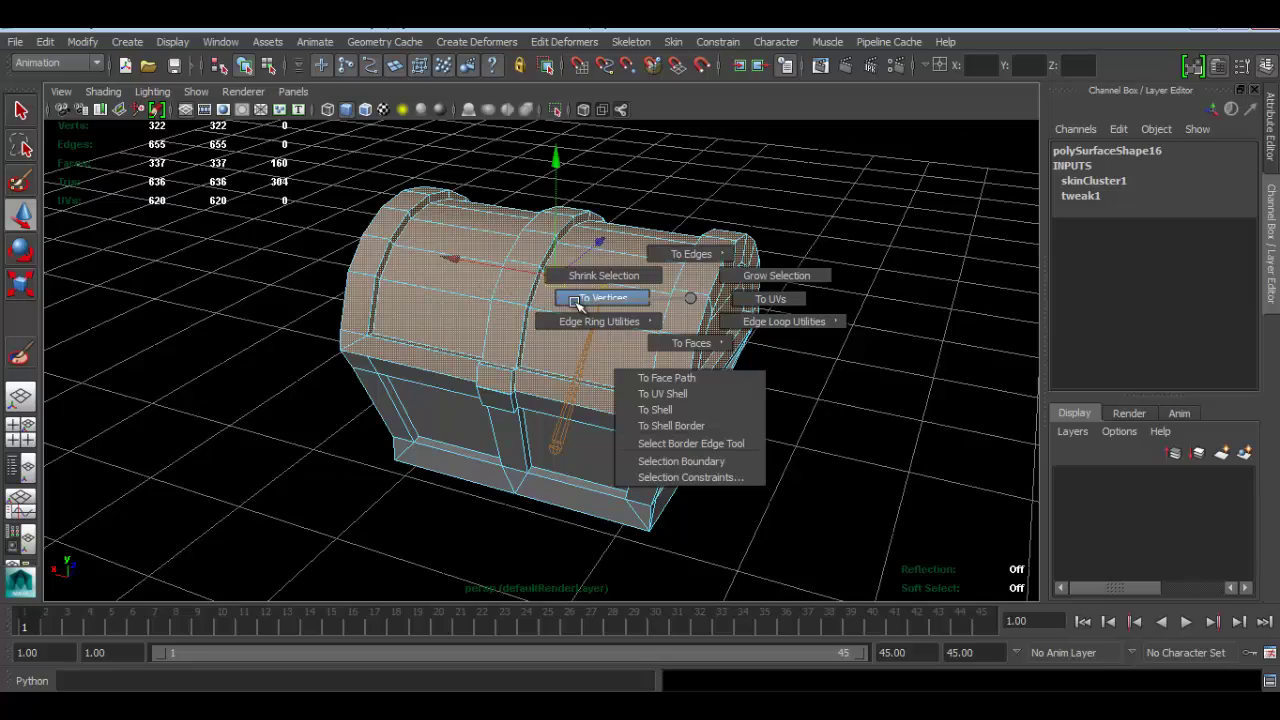
{"action": "left_click", "coordinate": [577, 303]}
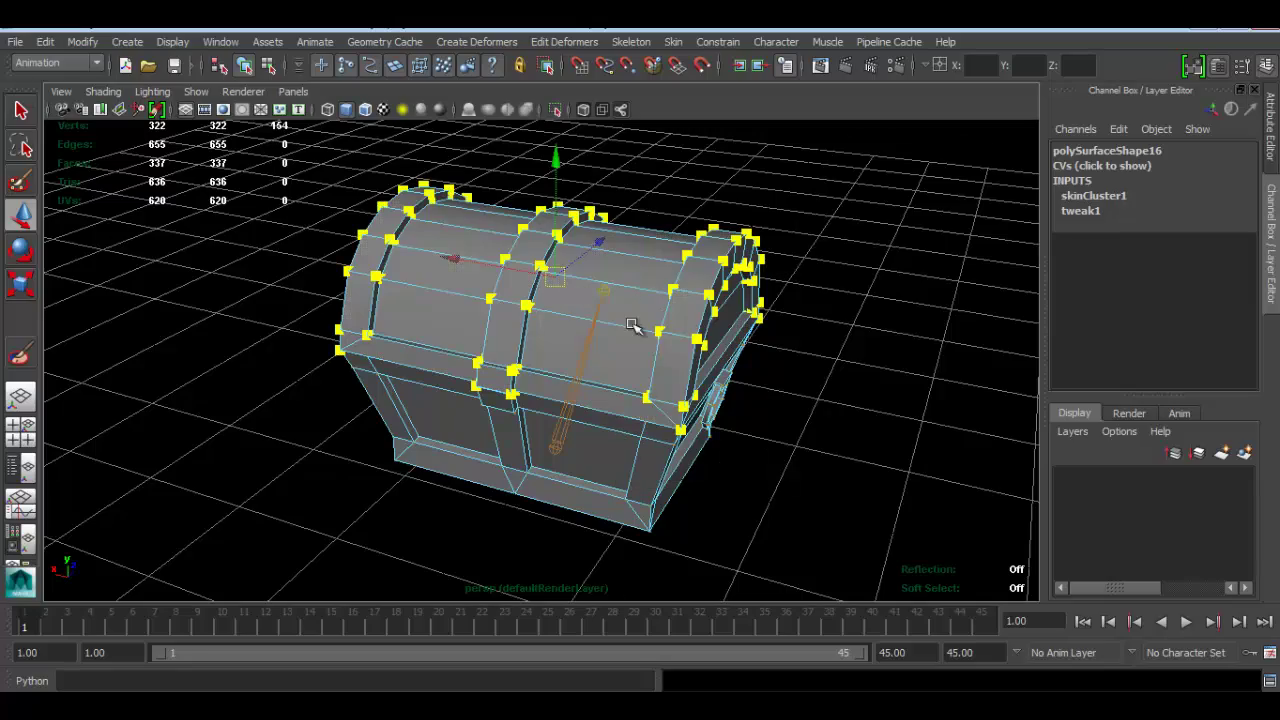
{"action": "mouse_move", "coordinate": [632, 325]}
{"action": "left_mouse_down", "text": "alt"}
{"action": "mouse_move", "coordinate": [729, 323]}
{"action": "mouse_move", "coordinate": [586, 294]}
{"action": "mouse_move", "coordinate": [571, 320]}
{"action": "mouse_move", "coordinate": [410, 230]}
{"action": "left_mouse_up", "text": "alt"}
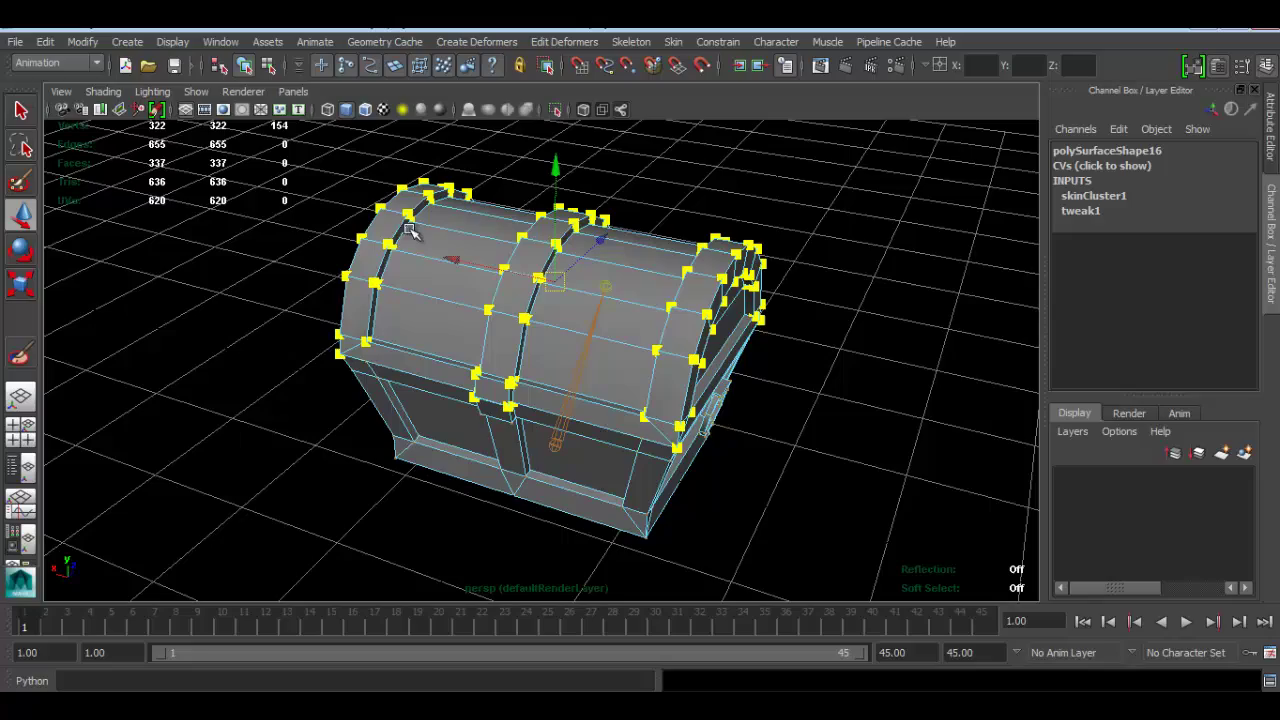
{"action": "mouse_move", "coordinate": [662, 278]}
{"action": "left_mouse_down", "text": "alt"}
{"action": "mouse_move", "coordinate": [689, 306]}
{"action": "mouse_move", "coordinate": [600, 286]}
{"action": "mouse_move", "coordinate": [584, 266]}
{"action": "mouse_move", "coordinate": [634, 329]}
{"action": "mouse_move", "coordinate": [509, 286]}
{"action": "mouse_move", "coordinate": [596, 290]}
{"action": "mouse_move", "coordinate": [570, 300]}
{"action": "left_mouse_up", "text": "alt"}
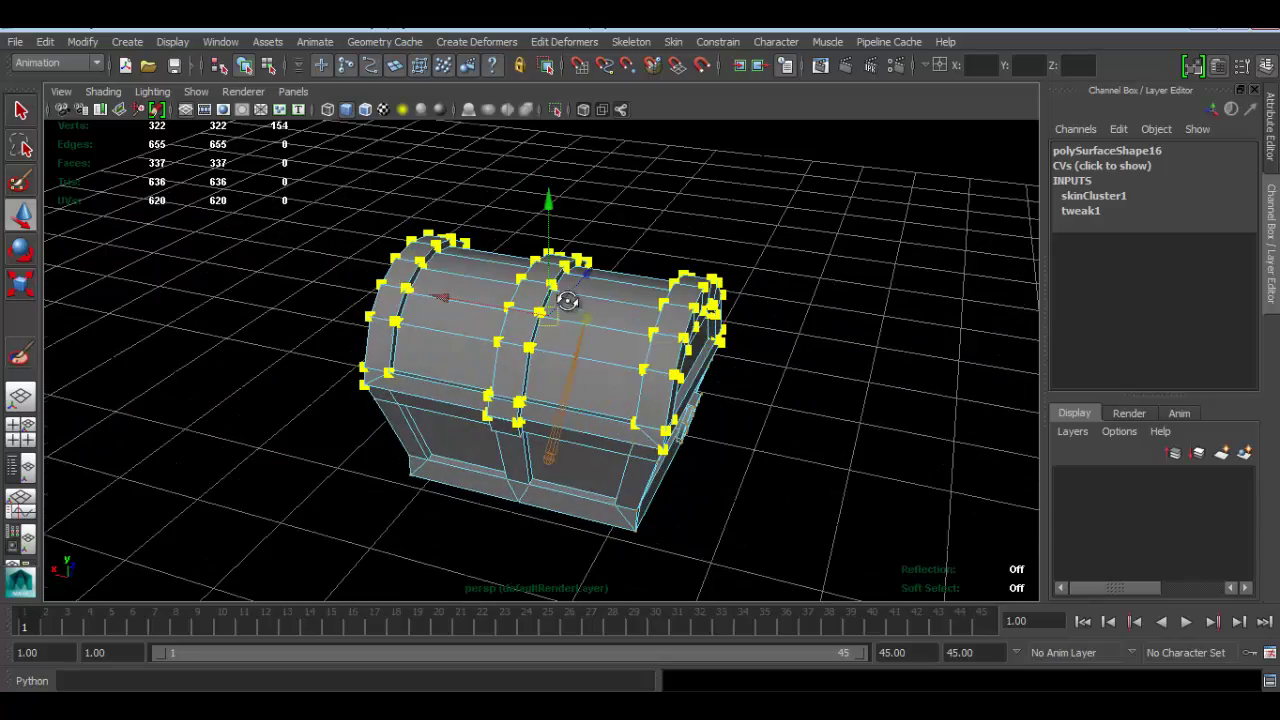
Start the Paint Skin Weights Tool on the chest and select the Opening influence.
{"action": "left_click", "coordinate": [675, 45]}
{"action": "mouse_move", "coordinate": [718, 126]}
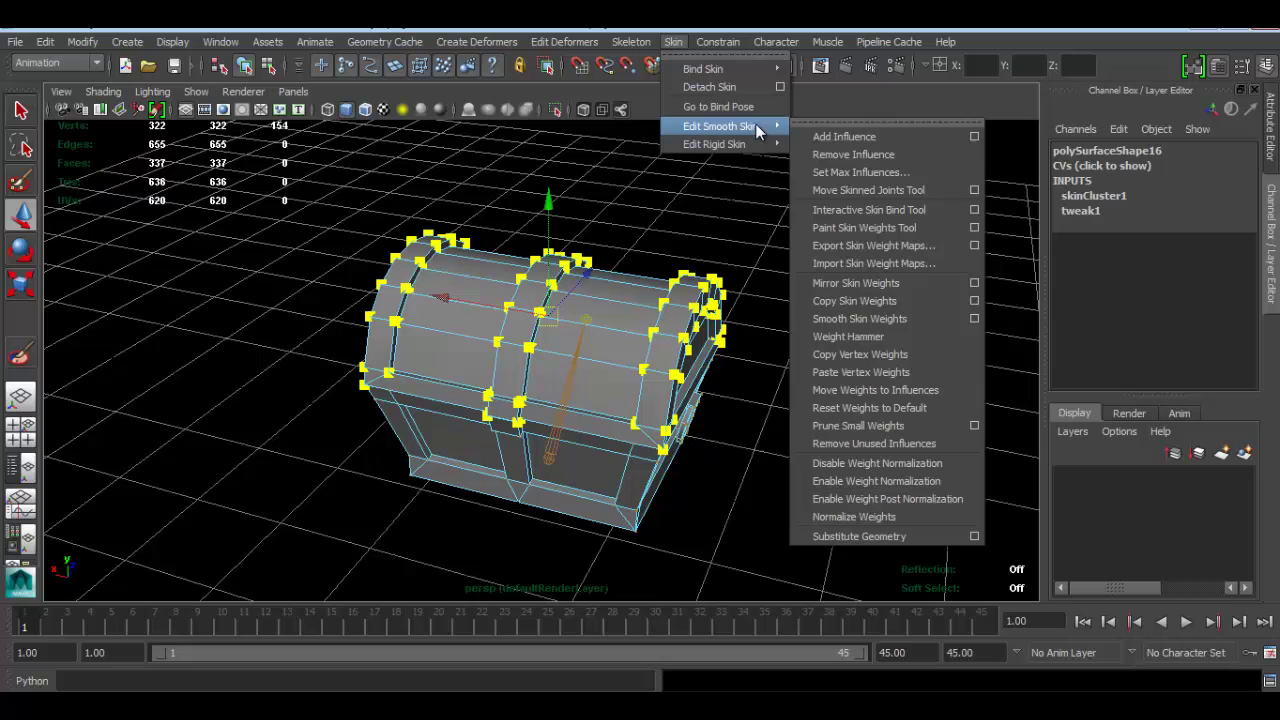
{"action": "left_click", "coordinate": [935, 232]}
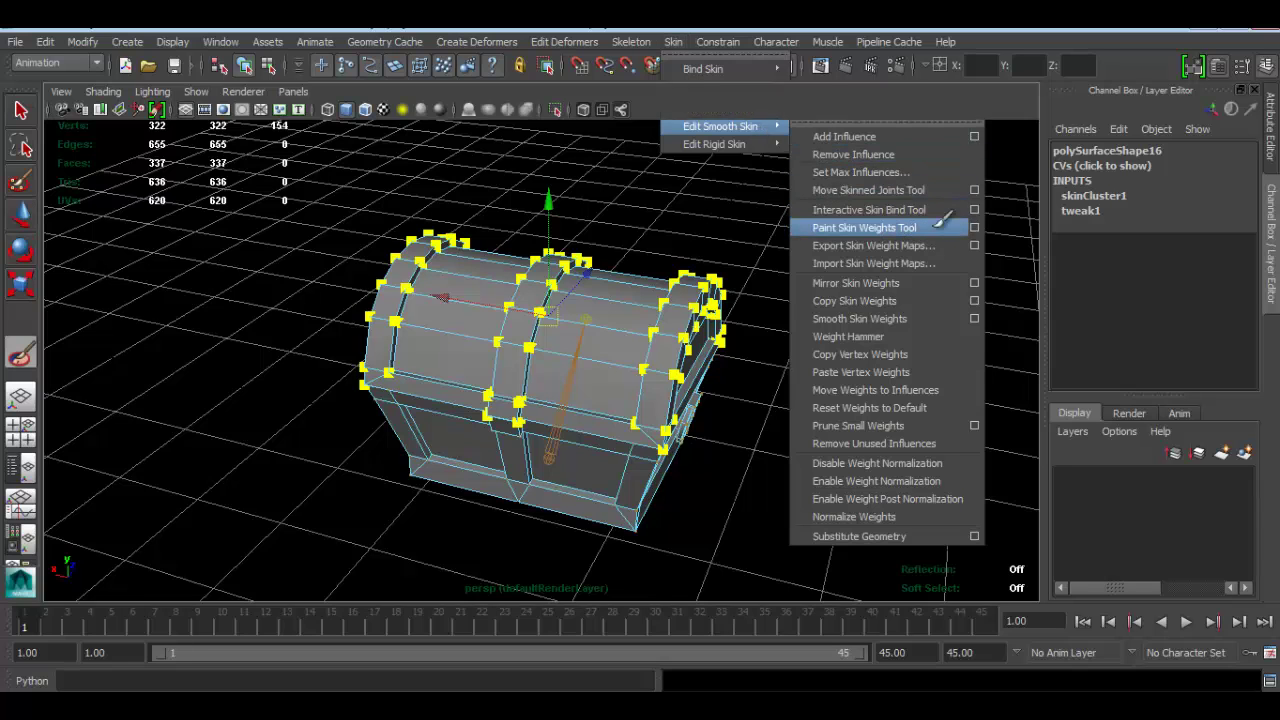
{"action": "double_click", "coordinate": [20, 355]}
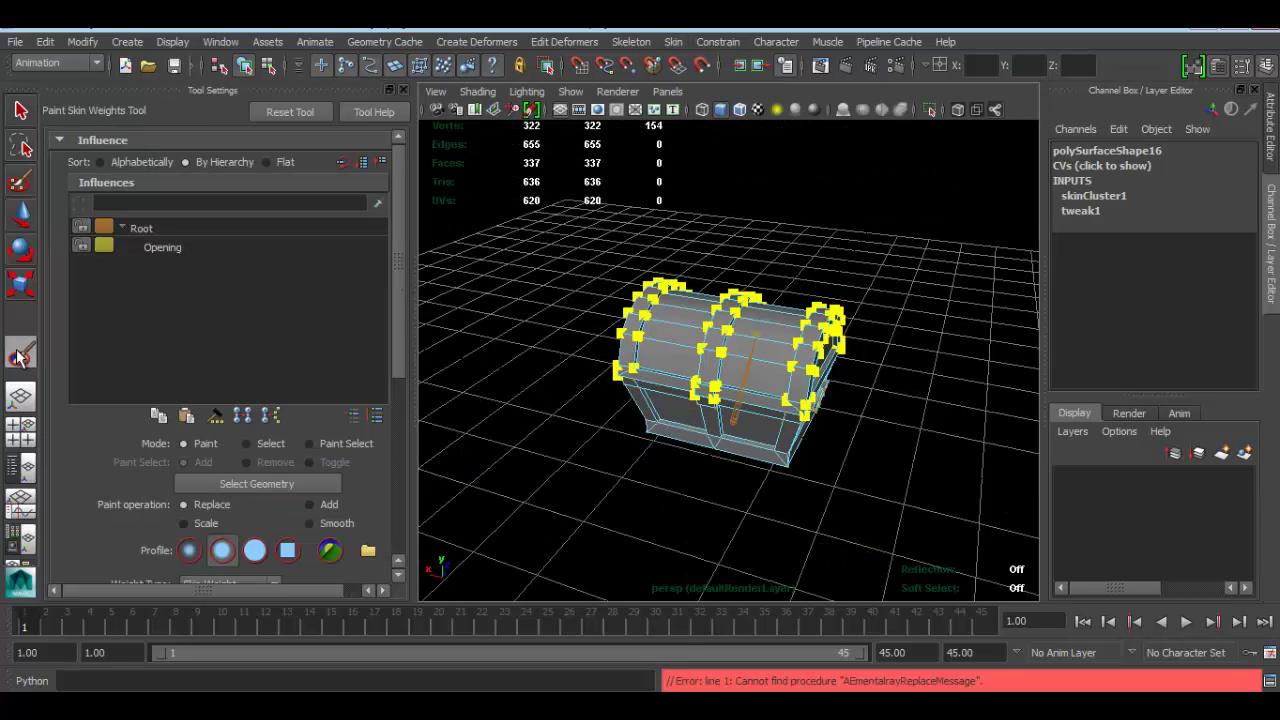
{"action": "left_click", "coordinate": [143, 229]}
{"action": "left_click", "coordinate": [163, 248]}
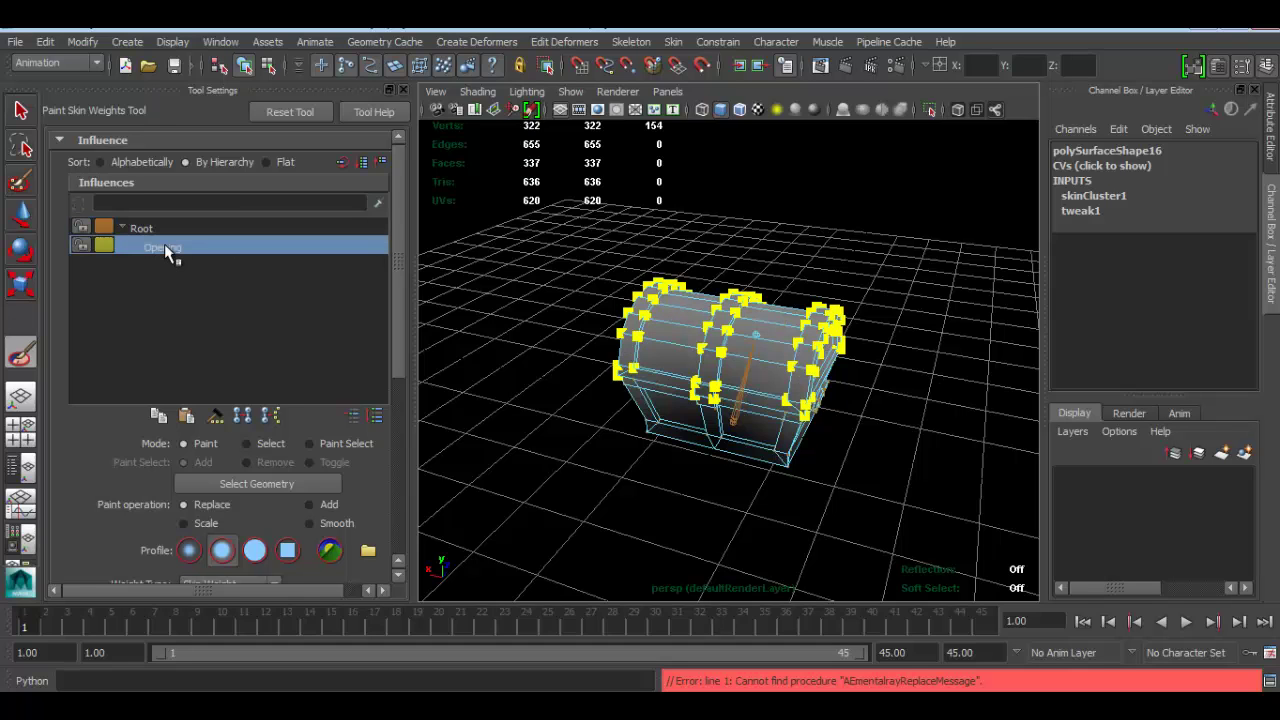
Flood the lid vertices with value 1 for Opening and orbit to check the white weights.
{"action": "scroll", "coordinate": [720, 320], "scroll_direction": "up", "scroll_amount": 3}
{"action": "scroll", "coordinate": [680, 300], "scroll_direction": "up", "scroll_amount": 3}
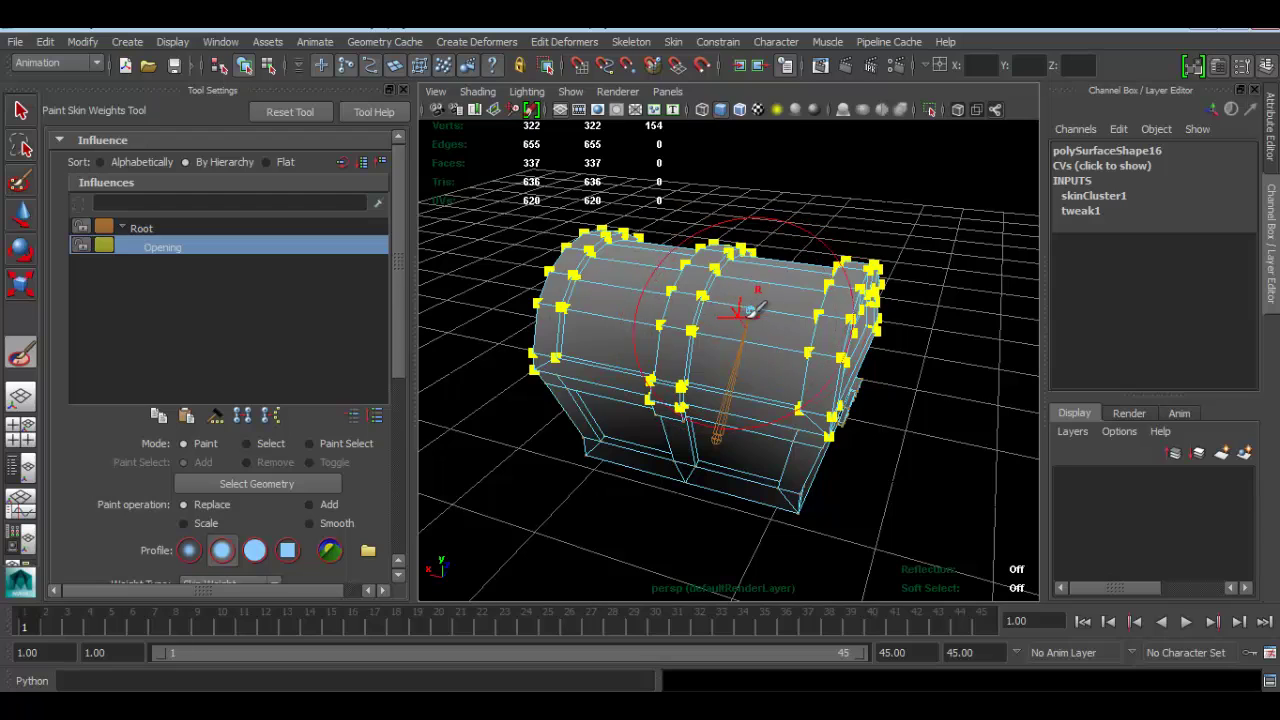
{"action": "scroll", "coordinate": [380, 300], "scroll_direction": "down", "scroll_amount": 2}
{"action": "scroll", "coordinate": [330, 400], "scroll_direction": "down", "scroll_amount": 2}
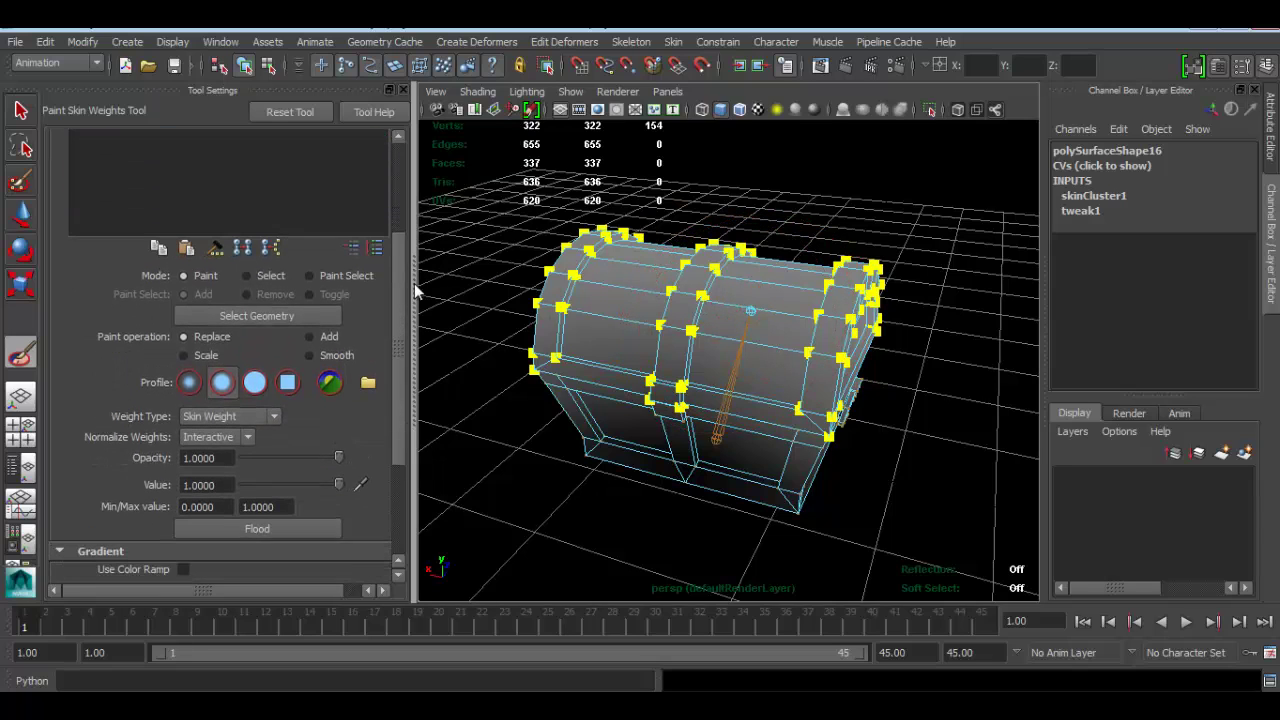
{"action": "scroll", "coordinate": [290, 460], "scroll_direction": "down", "scroll_amount": 2}
{"action": "left_click", "coordinate": [280, 478]}
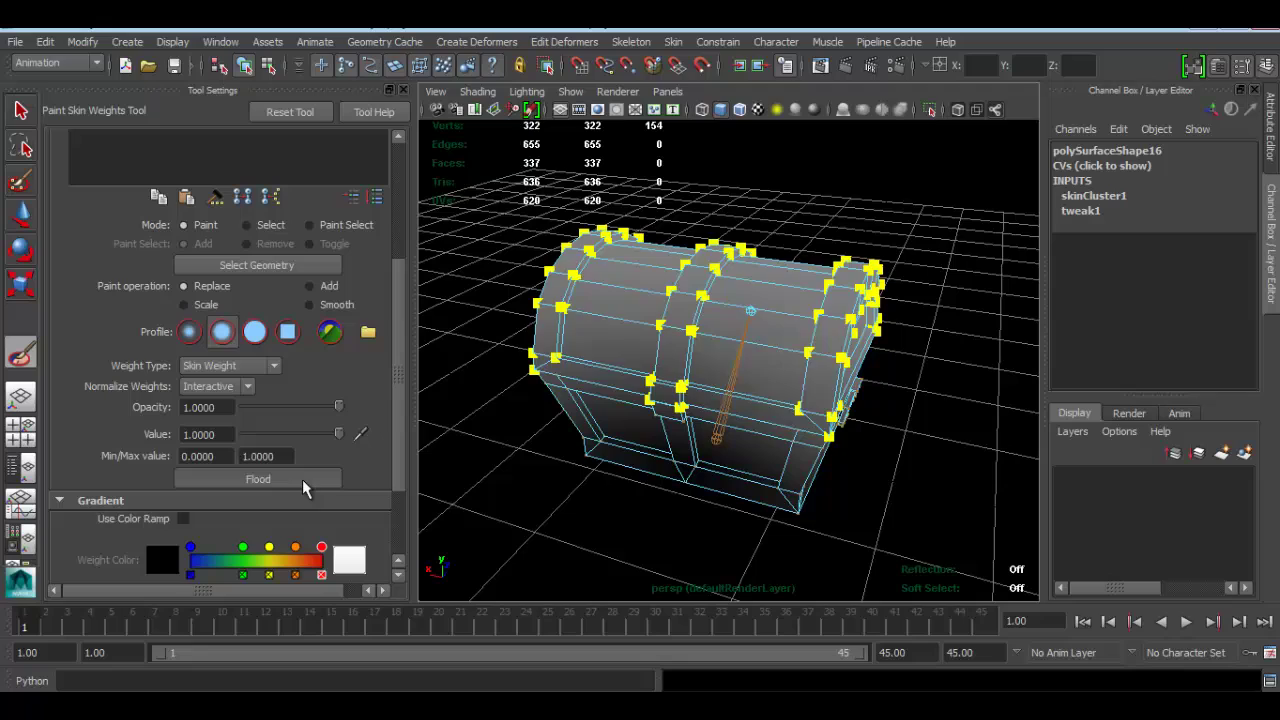
{"action": "mouse_move", "coordinate": [726, 323]}
{"action": "left_mouse_down", "text": "alt"}
{"action": "mouse_move", "coordinate": [818, 305]}
{"action": "mouse_move", "coordinate": [600, 280]}
{"action": "left_mouse_up", "text": "alt"}
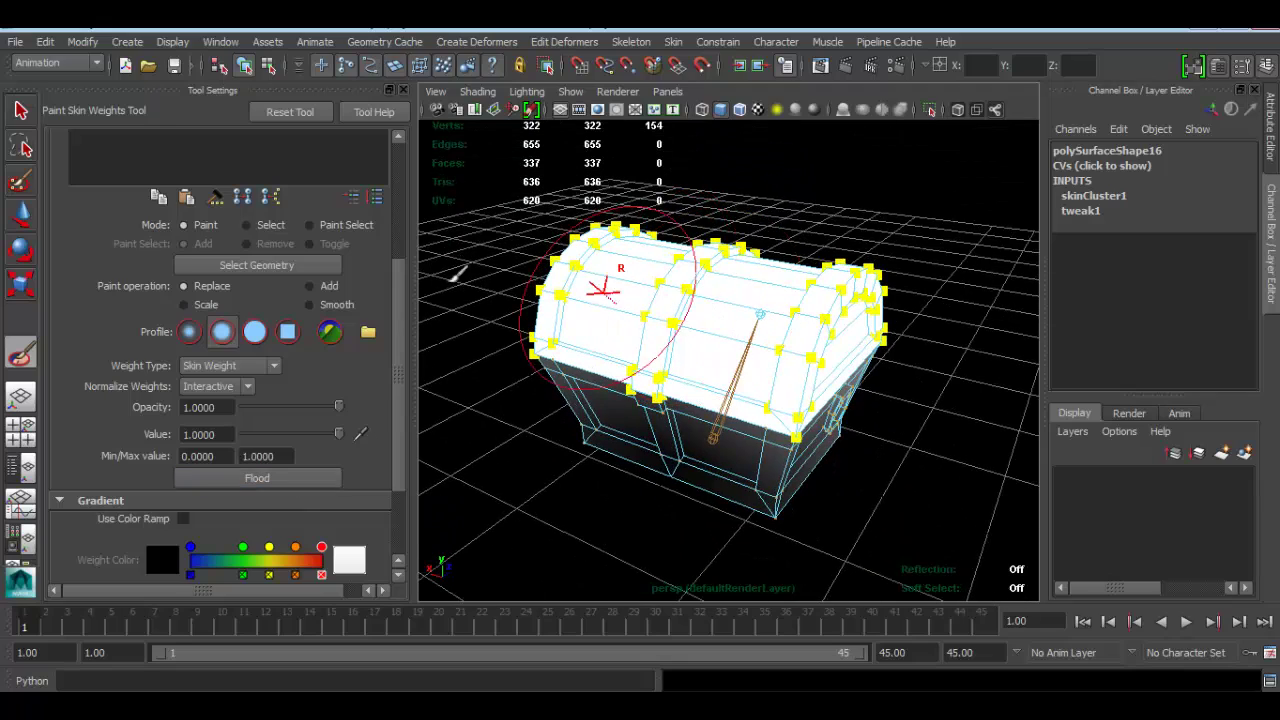
{"action": "scroll", "coordinate": [300, 250], "scroll_direction": "up", "scroll_amount": 6}
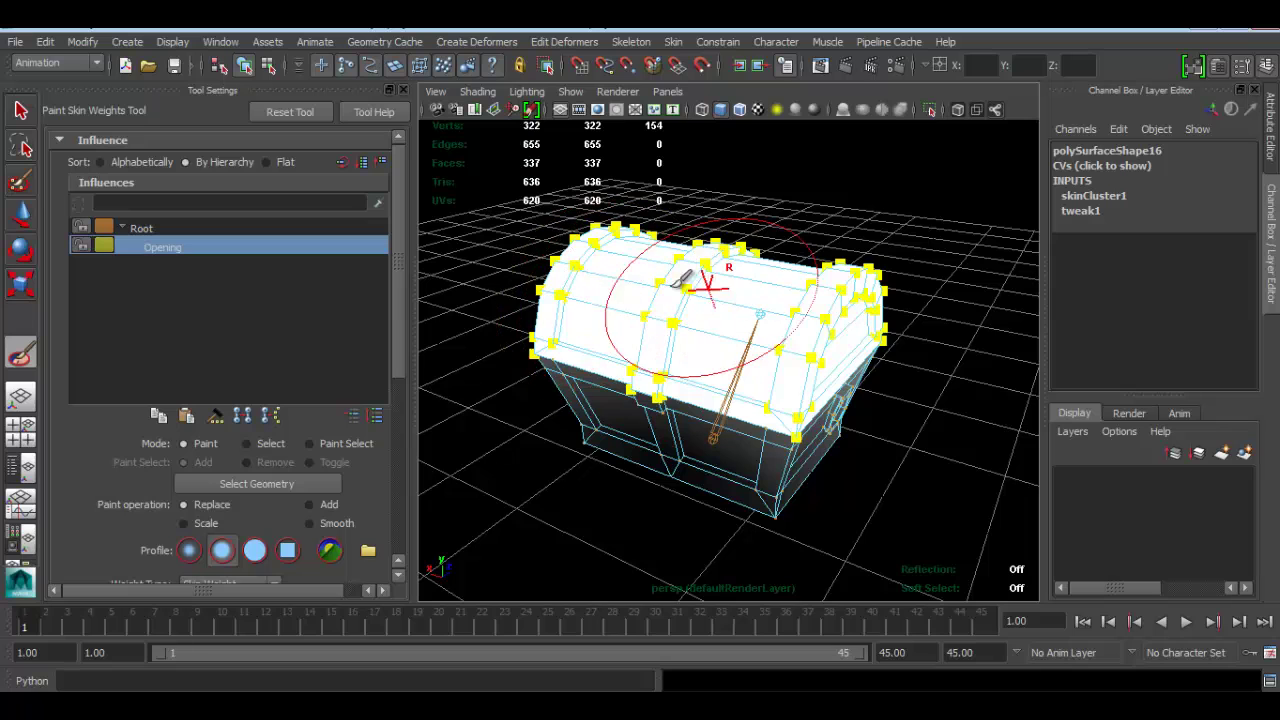
{"action": "left_click_drag", "start_coordinate": [704, 318], "coordinate": [730, 310], "text": "alt"}
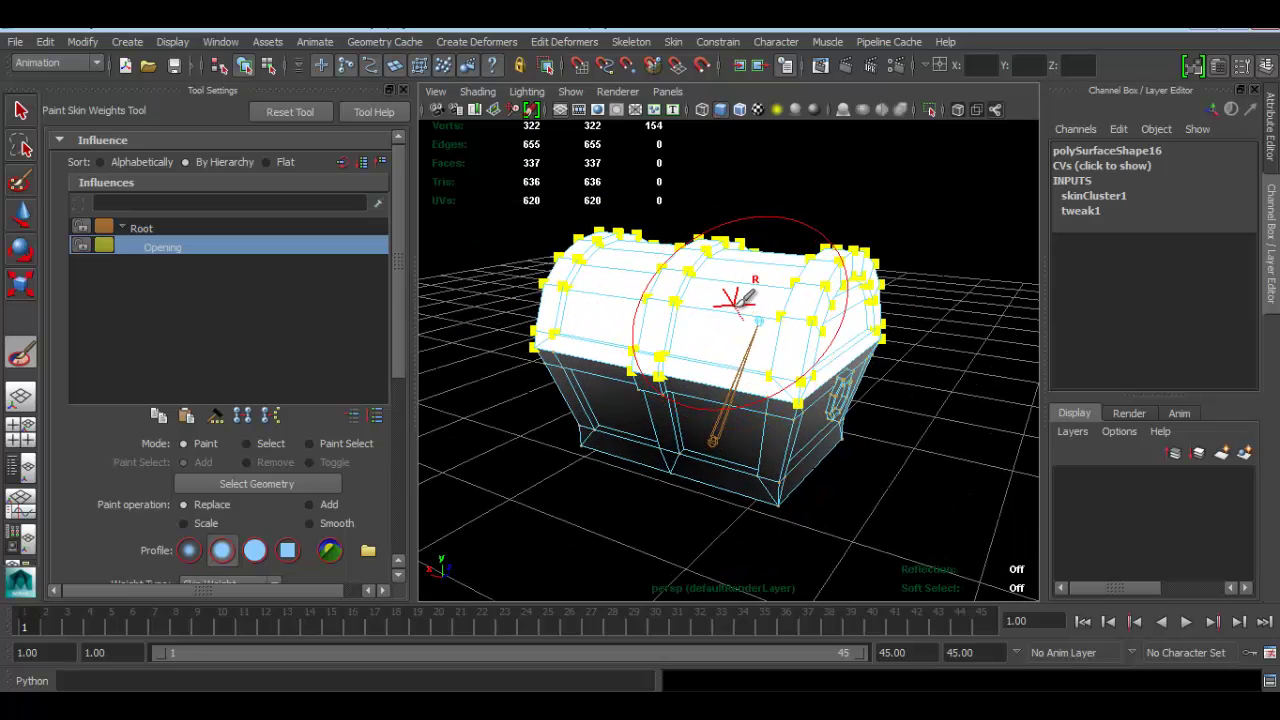
Exit weight painting, clear the lid selection and select the chest's front body faces.
{"action": "key", "text": "q"}
{"action": "left_click", "coordinate": [924, 229]}
{"action": "left_click", "coordinate": [778, 293]}
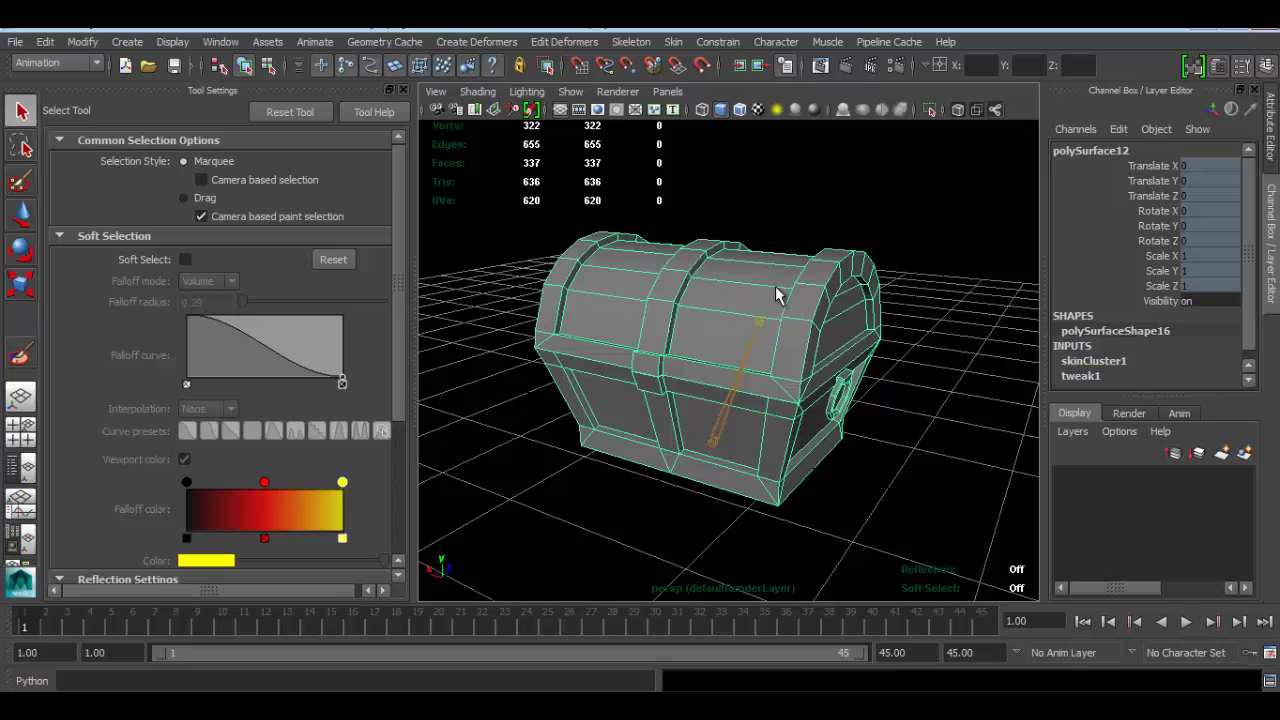
{"action": "mouse_move", "coordinate": [816, 286]}
{"action": "right_mouse_down"}
{"action": "mouse_move", "coordinate": [810, 320]}
{"action": "mouse_move", "coordinate": [780, 322]}
{"action": "right_mouse_up"}
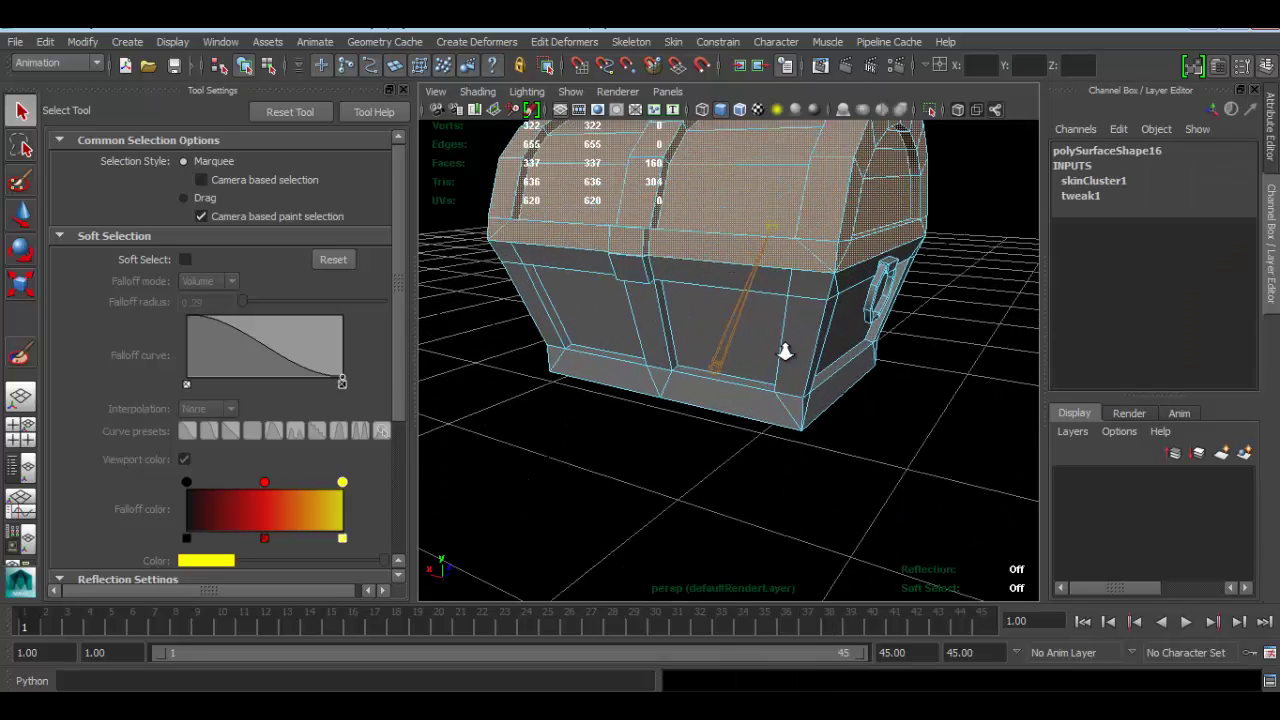
{"action": "left_click", "coordinate": [779, 322]}
Add the remaining body faces and the octagonal ring handle faces to the selection.
{"action": "left_click_drag", "start_coordinate": [779, 322], "coordinate": [840, 300], "text": "alt"}
{"action": "right_click_drag", "start_coordinate": [840, 300], "coordinate": [869, 249], "text": "alt"}
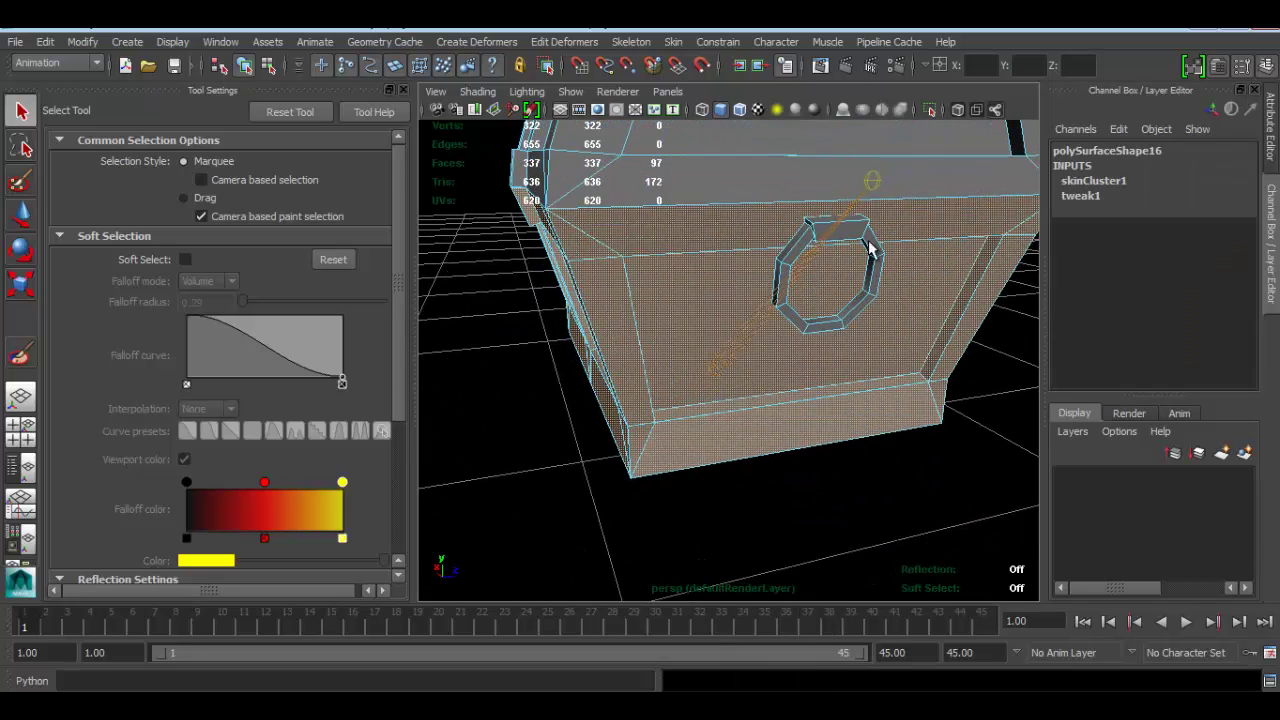
{"action": "left_click", "coordinate": [866, 243], "text": "shift"}
{"action": "mouse_move", "coordinate": [866, 243]}
{"action": "left_mouse_down", "text": "alt"}
{"action": "mouse_move", "coordinate": [886, 271]}
{"action": "mouse_move", "coordinate": [623, 303]}
{"action": "left_mouse_up", "text": "alt"}
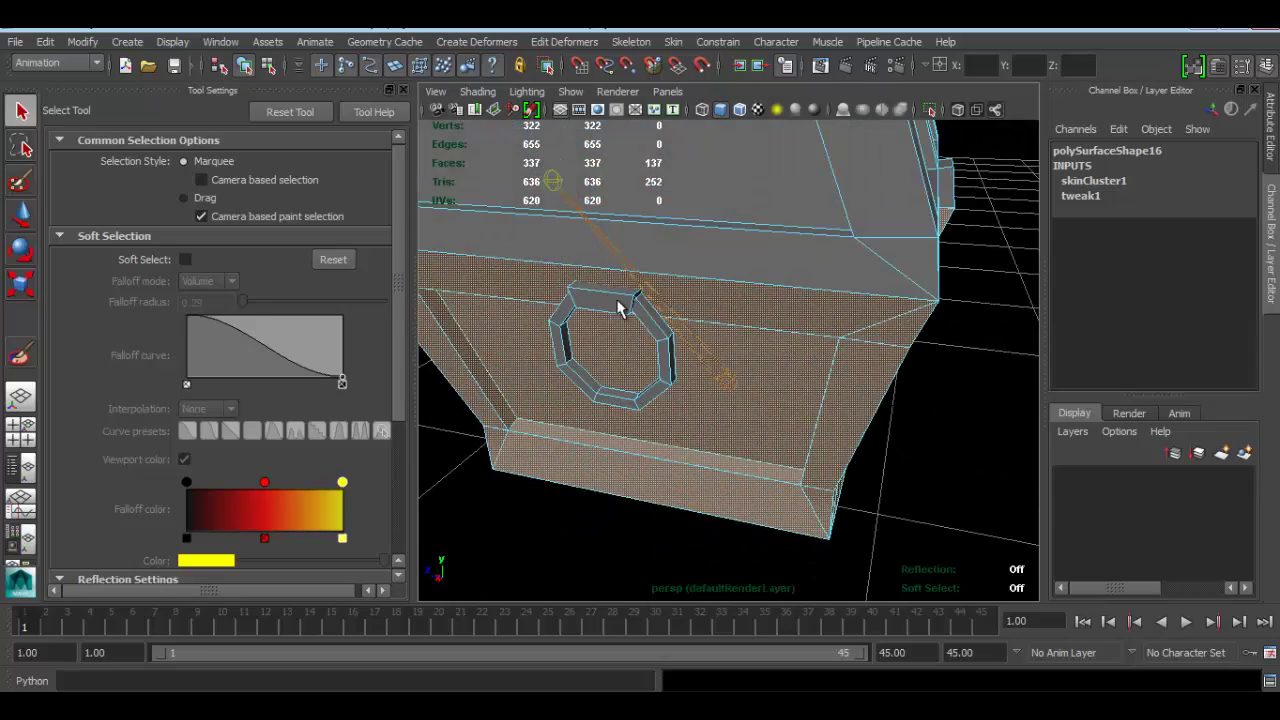
{"action": "left_click", "coordinate": [604, 302], "text": "shift"}
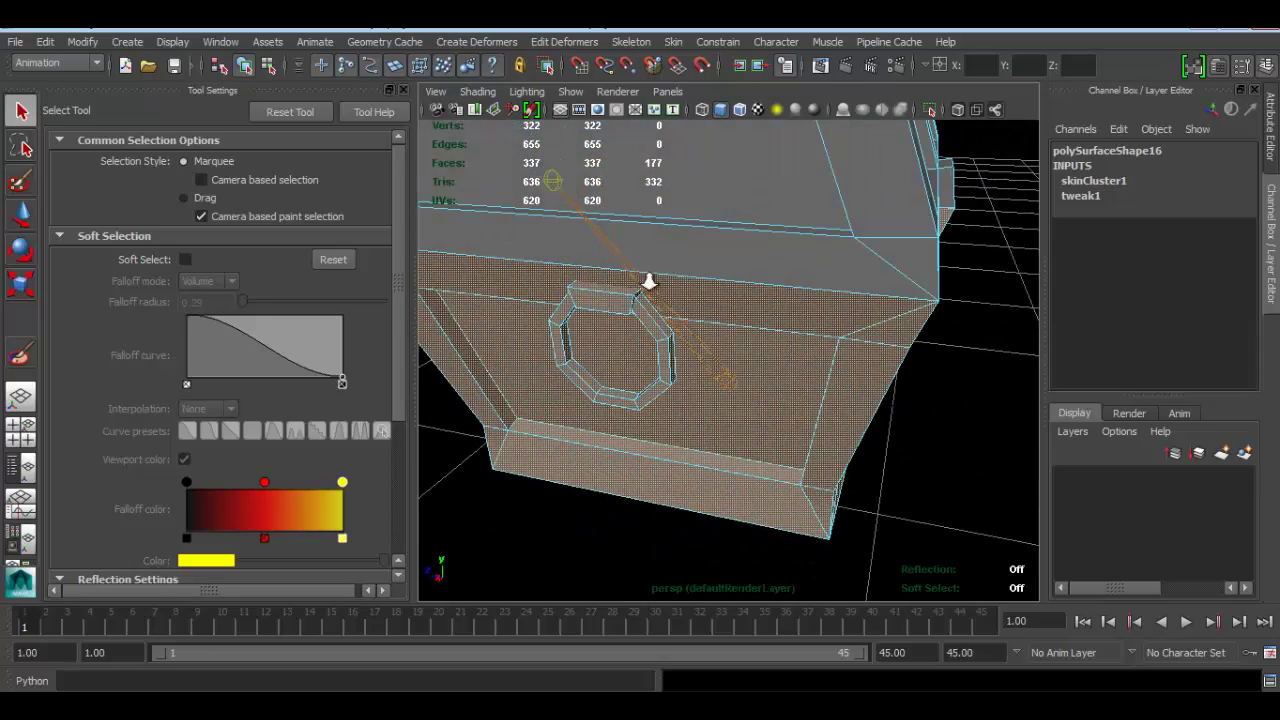
Convert the selected body and ring faces to vertices.
{"action": "right_click_drag", "start_coordinate": [649, 282], "coordinate": [610, 310], "text": "alt"}
{"action": "left_click_drag", "start_coordinate": [610, 310], "coordinate": [698, 350], "text": "alt"}
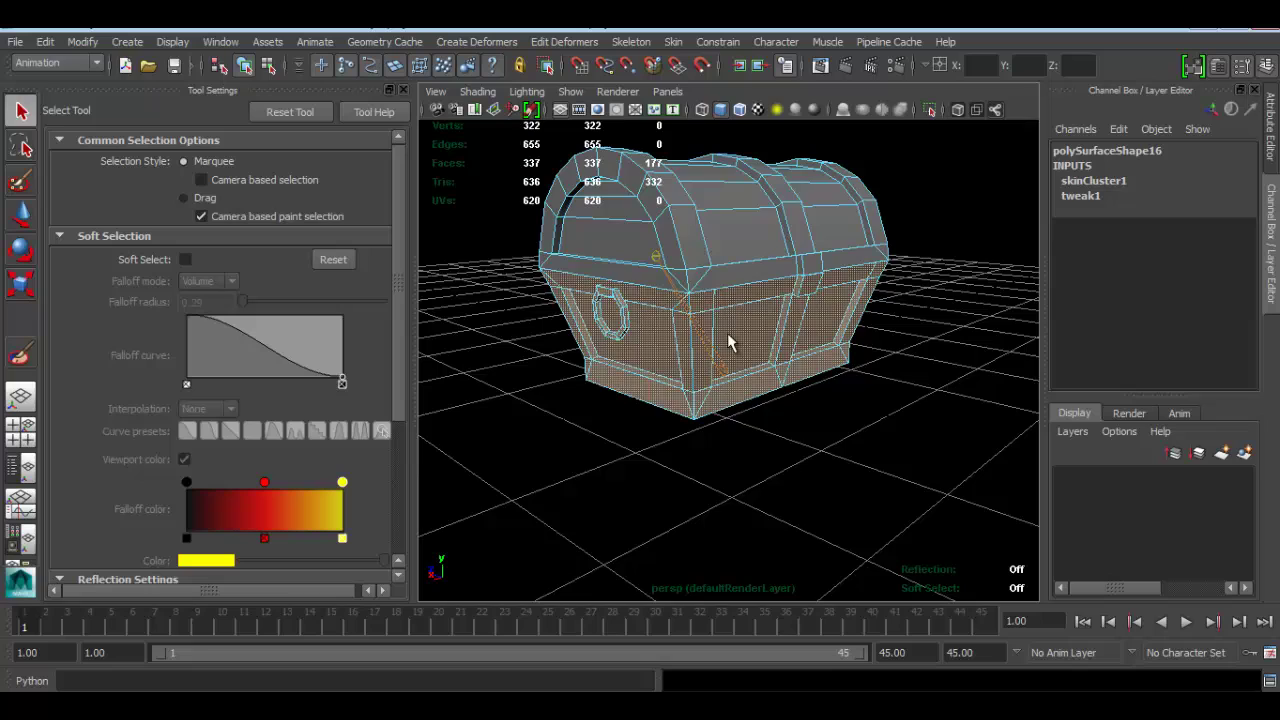
{"action": "left_click_drag", "start_coordinate": [752, 300], "coordinate": [805, 335], "text": "alt"}
{"action": "right_click", "coordinate": [805, 340], "text": "shift"}
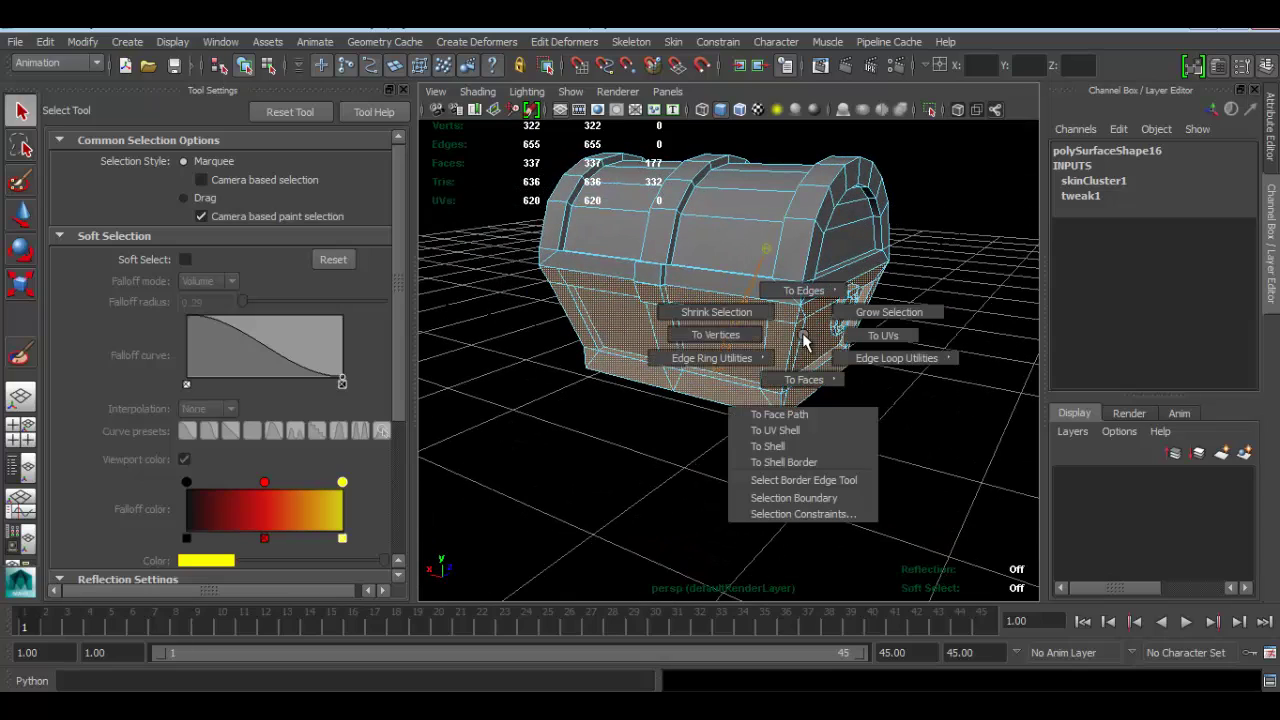
{"action": "left_click", "coordinate": [700, 336]}
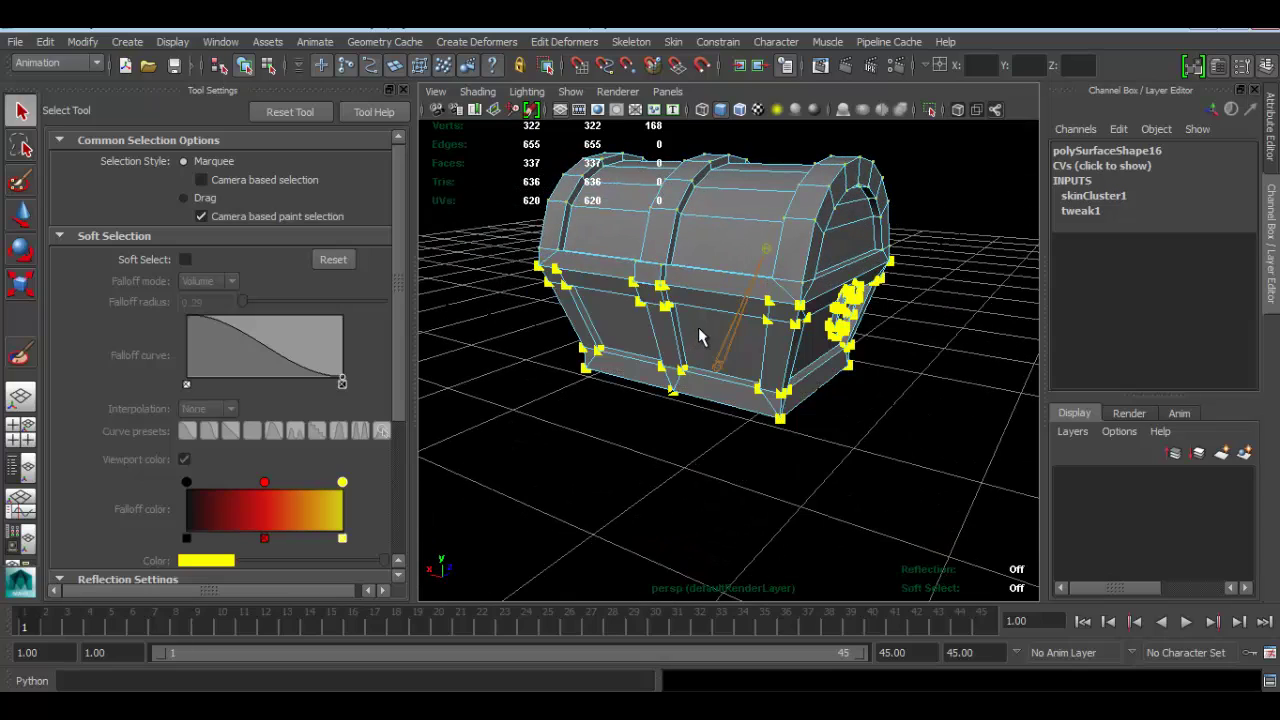
Flood the selected base vertices with value 1 on the Root influence.
{"action": "mouse_move", "coordinate": [700, 336]}
{"action": "left_mouse_down", "text": "alt"}
{"action": "mouse_move", "coordinate": [766, 300]}
{"action": "mouse_move", "coordinate": [703, 322]}
{"action": "left_mouse_up", "text": "alt"}
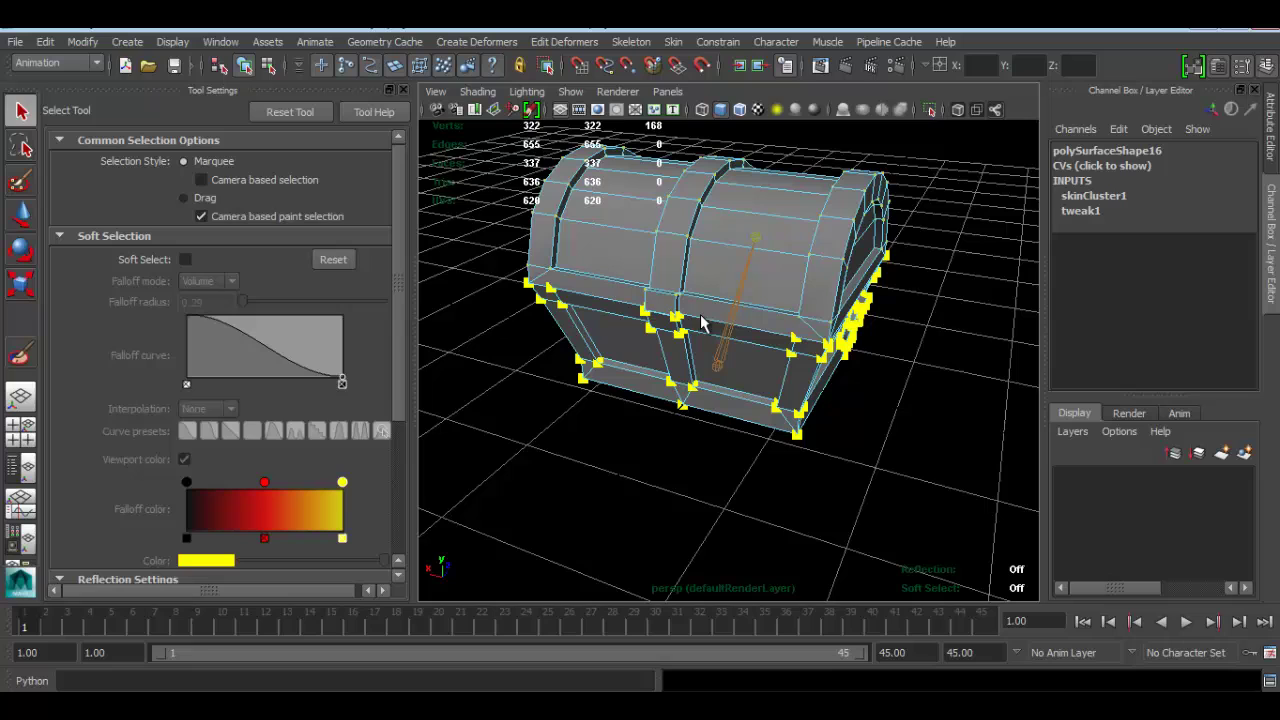
{"action": "left_click", "coordinate": [20, 356]}
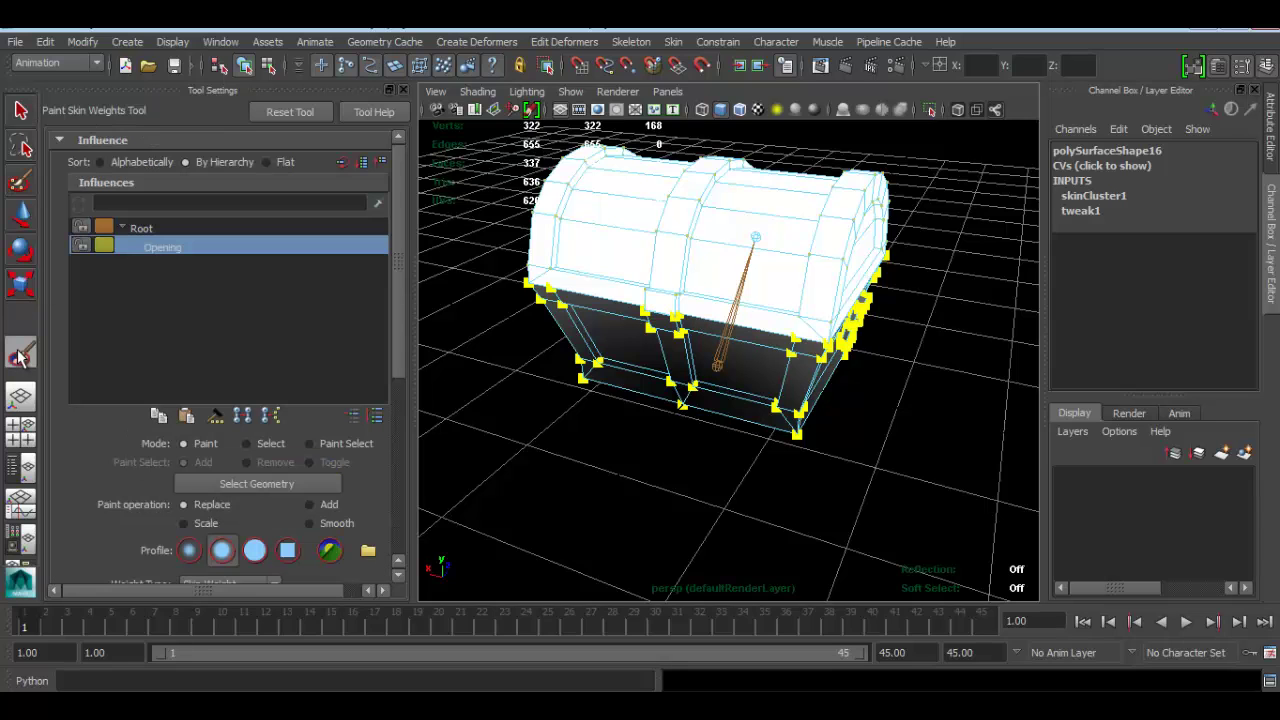
{"action": "left_click", "coordinate": [143, 230]}
{"action": "left_click_drag", "start_coordinate": [402, 278], "coordinate": [398, 404]}
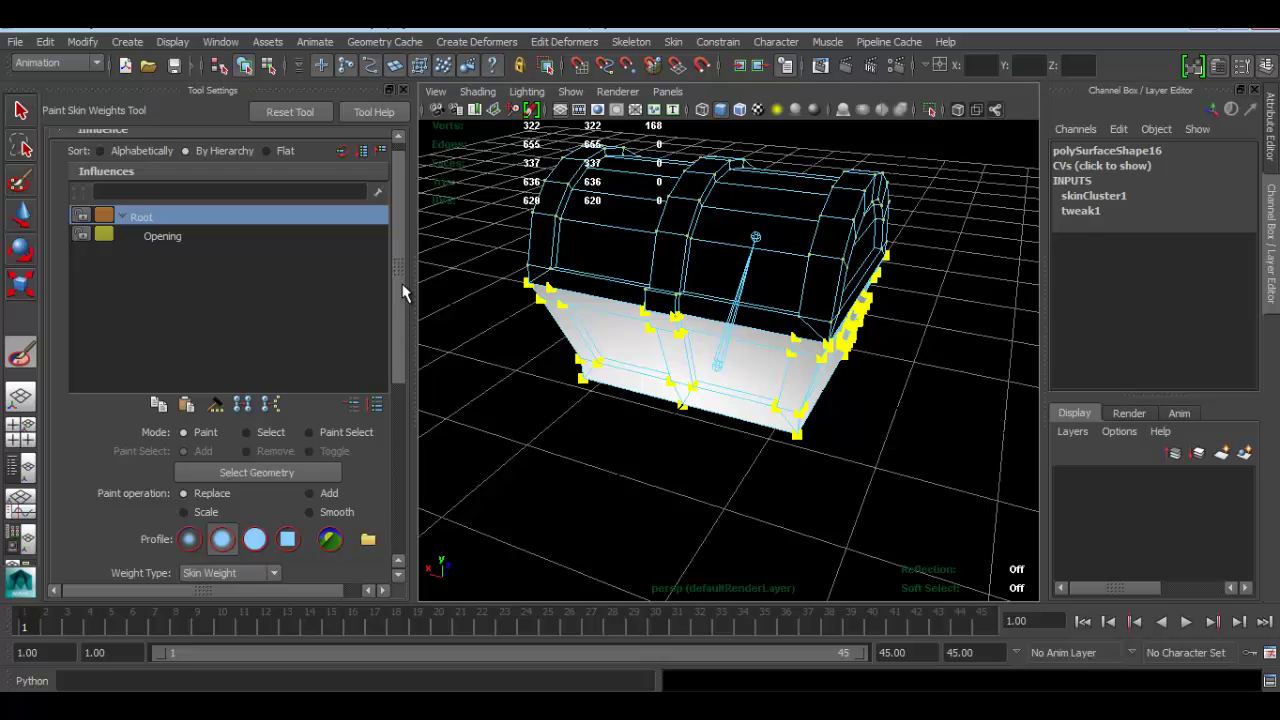
{"action": "left_click", "coordinate": [289, 456]}
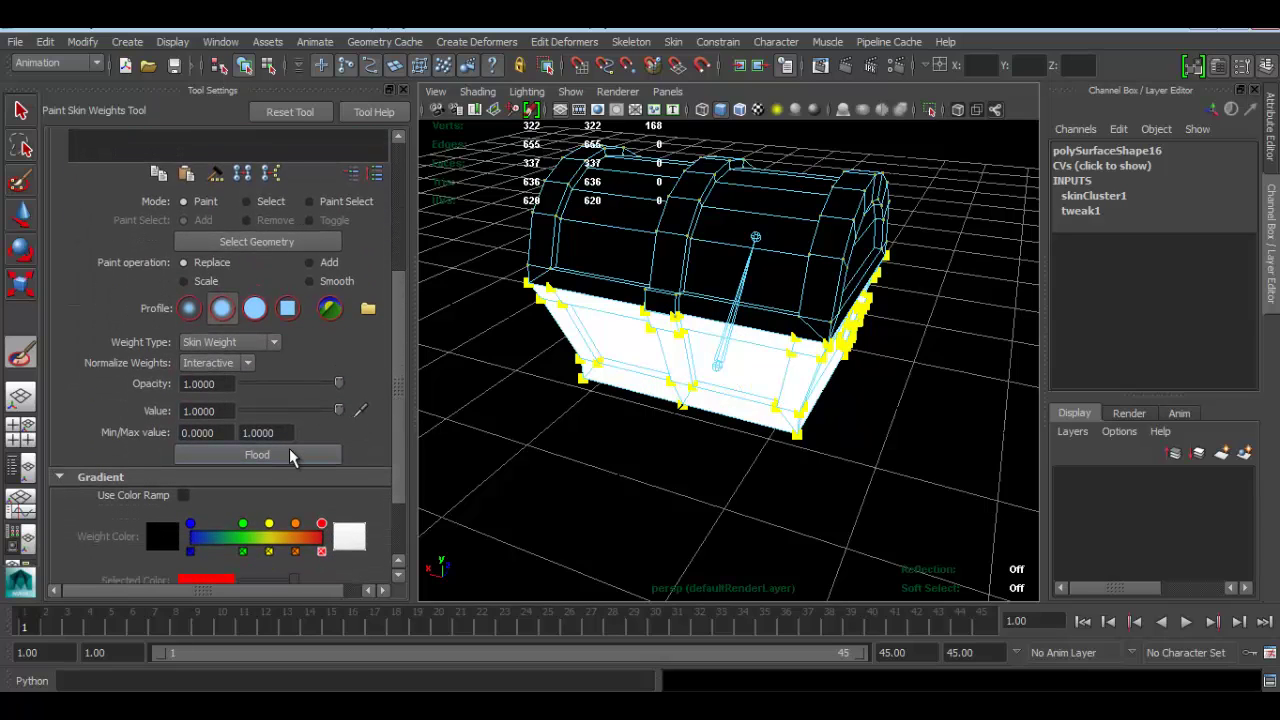
Toggle between the Opening and Root influences to compare lid and base weights.
{"action": "scroll", "coordinate": [398, 333], "scroll_direction": "up", "scroll_amount": 5}
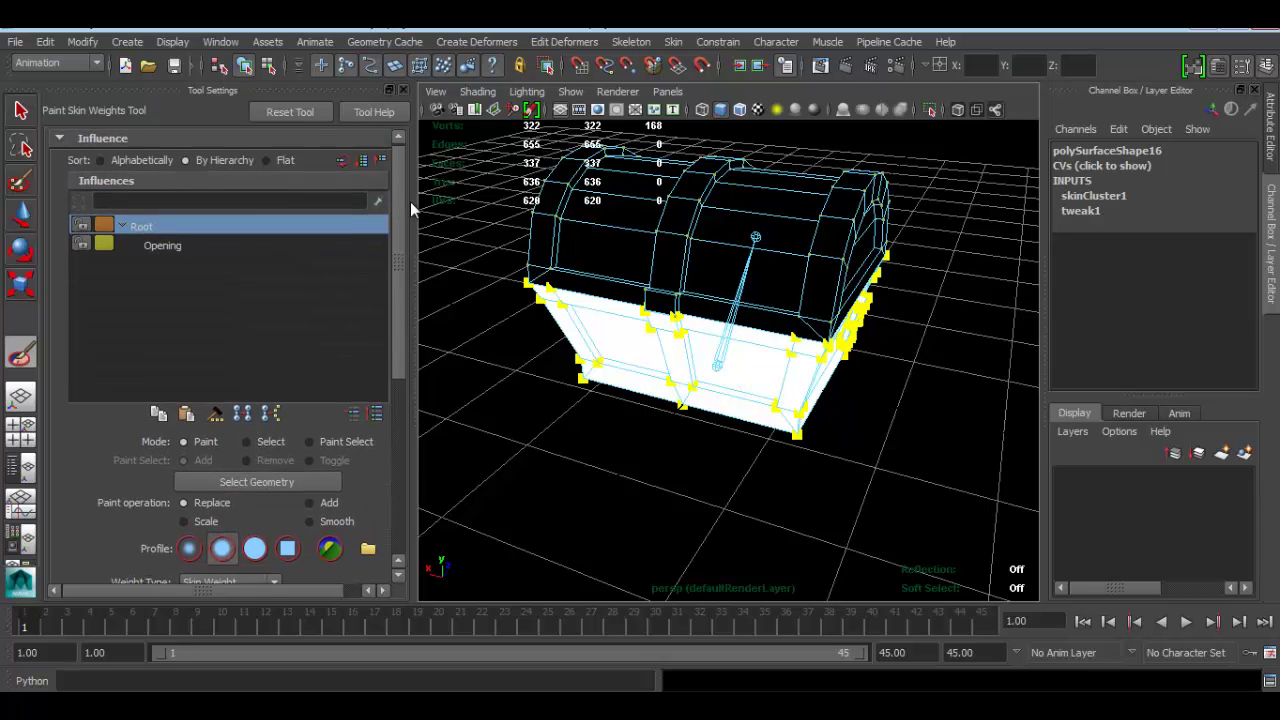
{"action": "left_click", "coordinate": [163, 249]}
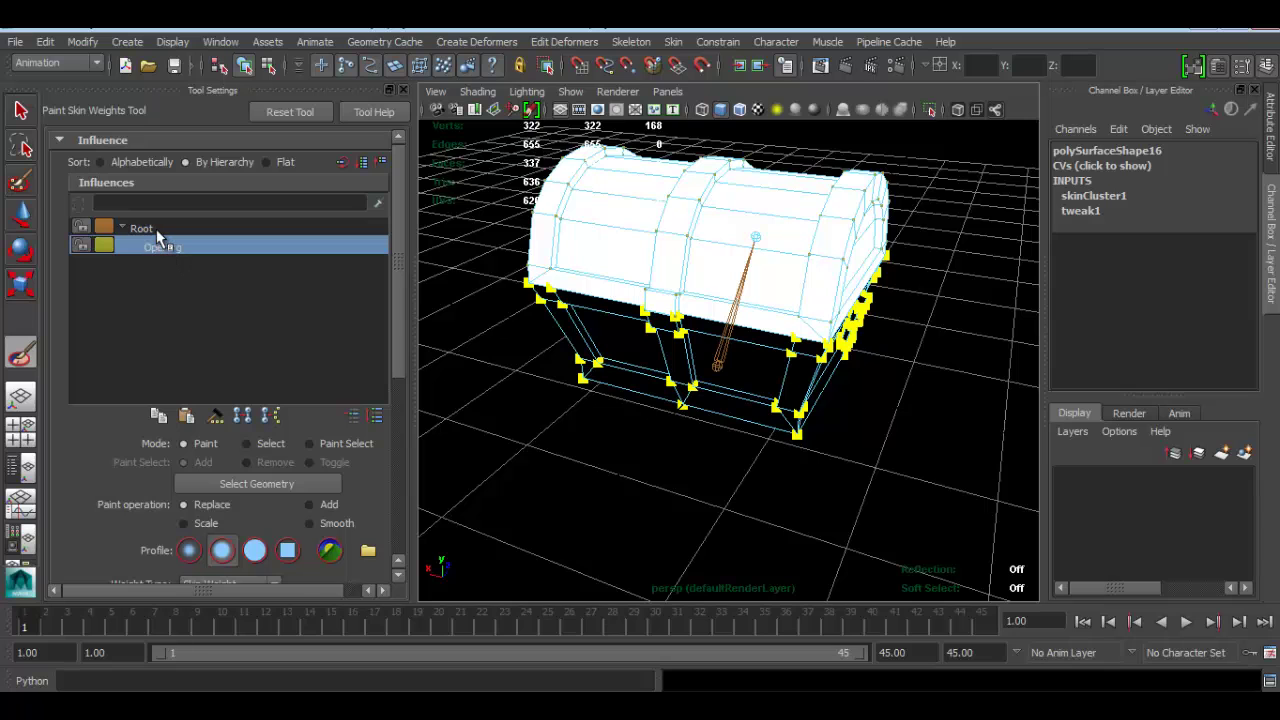
{"action": "left_click", "coordinate": [156, 230]}
{"action": "left_click", "coordinate": [157, 230]}
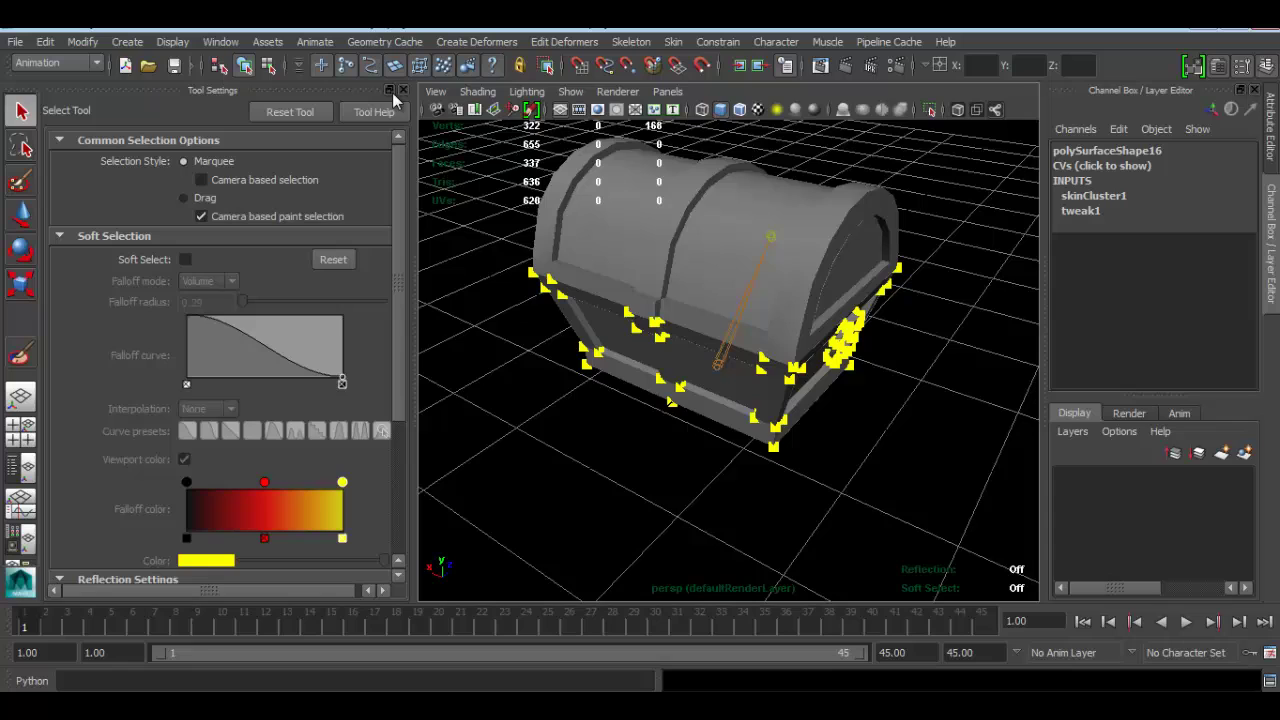
{"action": "left_click", "coordinate": [403, 89]}
{"action": "left_click", "coordinate": [815, 295]}
{"action": "key", "text": "f"}
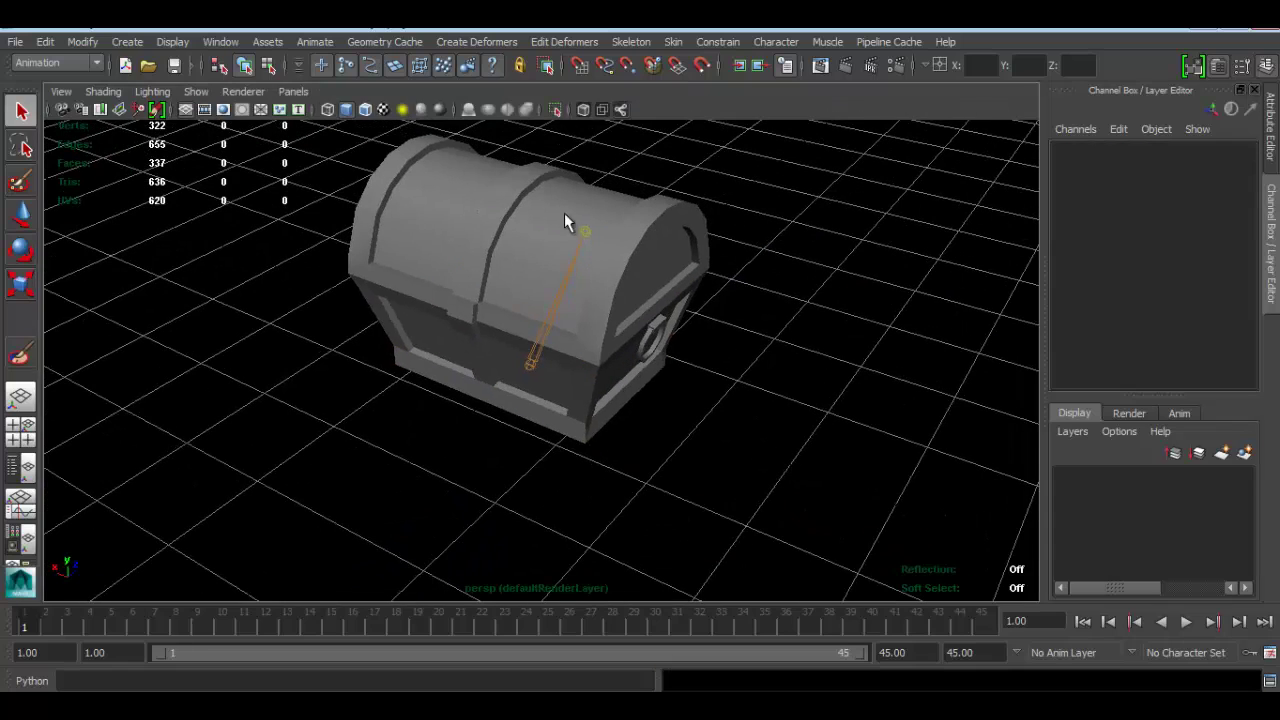
{"action": "left_click", "coordinate": [586, 233]}
{"action": "left_click_drag", "start_coordinate": [587, 236], "coordinate": [630, 225], "text": "alt"}
{"action": "key", "text": "w"}
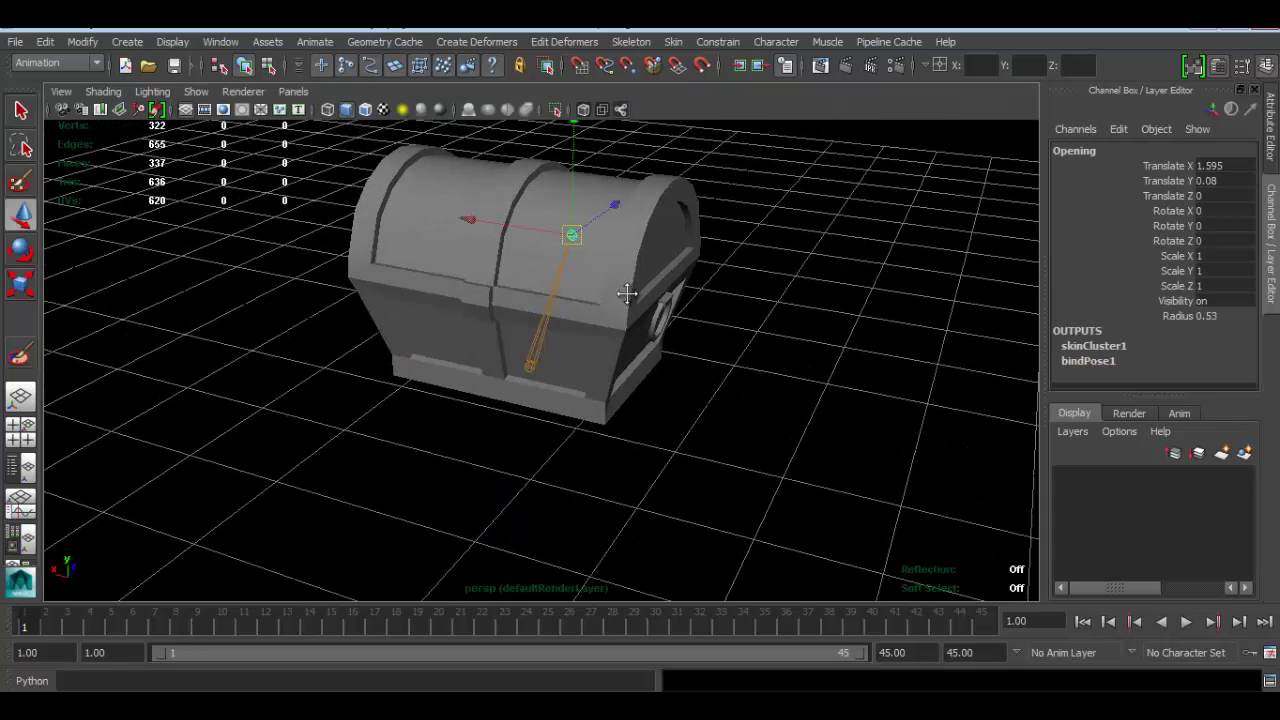
{"action": "left_click_drag", "start_coordinate": [629, 295], "coordinate": [583, 174], "text": "alt"}
{"action": "mouse_move", "coordinate": [586, 223]}
{"action": "left_mouse_down", "text": "alt"}
{"action": "mouse_move", "coordinate": [439, 233]}
{"action": "mouse_move", "coordinate": [674, 223]}
{"action": "mouse_move", "coordinate": [630, 240]}
{"action": "mouse_move", "coordinate": [601, 272]}
{"action": "left_mouse_up", "text": "alt"}
{"action": "key", "text": "ctrl+z"}
{"action": "key", "text": "ctrl+z"}
{"action": "key", "text": "e"}
{"action": "left_click_drag", "start_coordinate": [509, 210], "coordinate": [675, 236]}
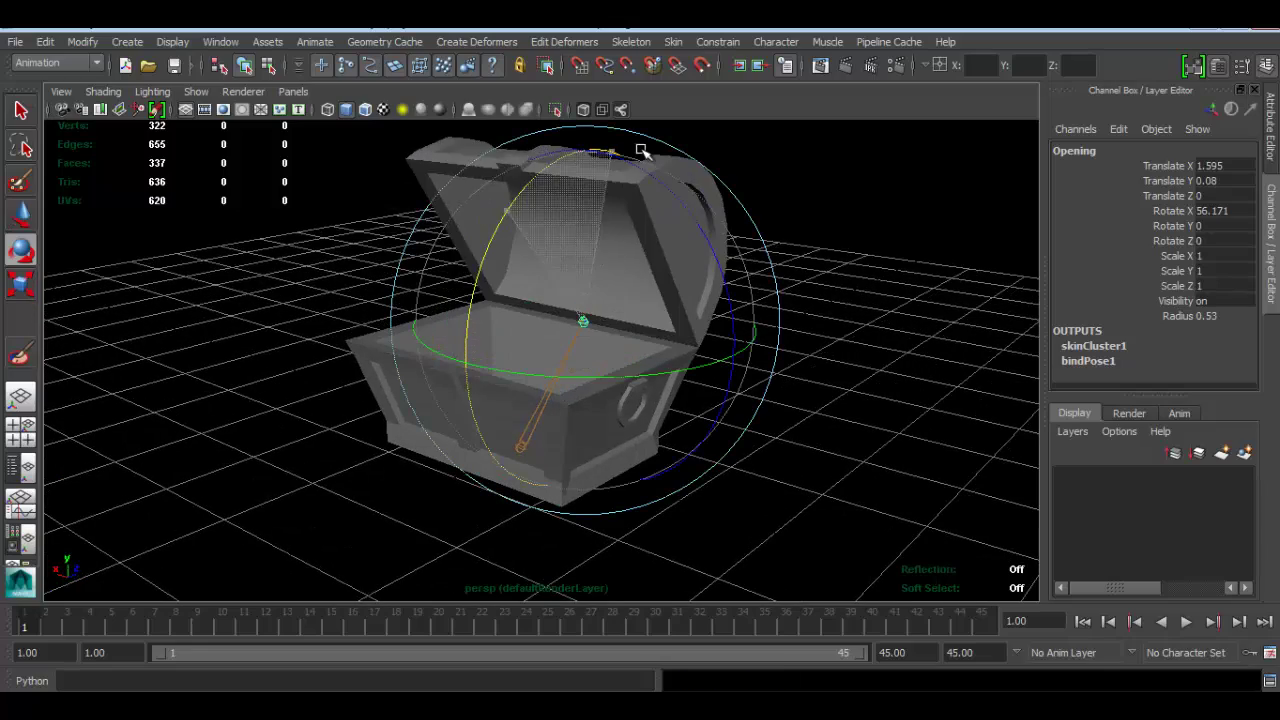
{"action": "mouse_move", "coordinate": [586, 243]}
{"action": "left_mouse_down", "text": "alt"}
{"action": "mouse_move", "coordinate": [537, 186]}
{"action": "mouse_move", "coordinate": [590, 232]}
{"action": "mouse_move", "coordinate": [659, 262]}
{"action": "left_mouse_up", "text": "alt"}
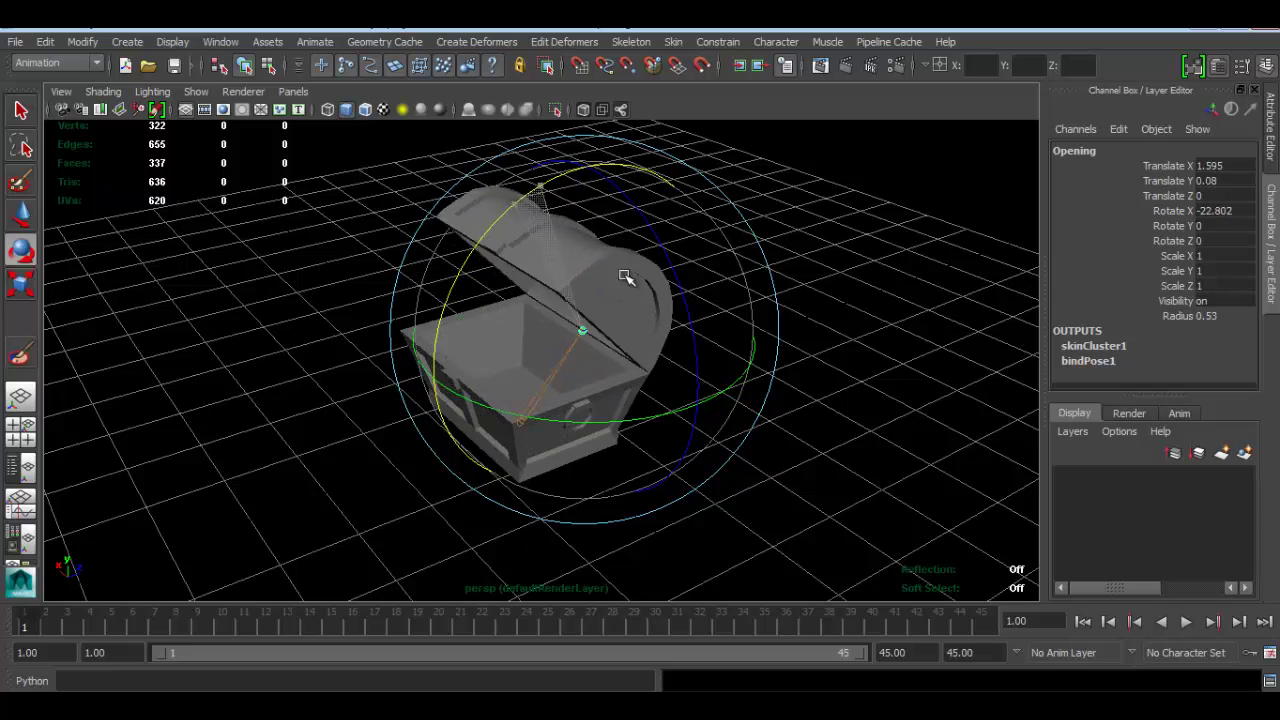
{"action": "key", "text": "ctrl+z"}
{"action": "key", "text": "ctrl+z"}
{"action": "key", "text": "ctrl+z"}
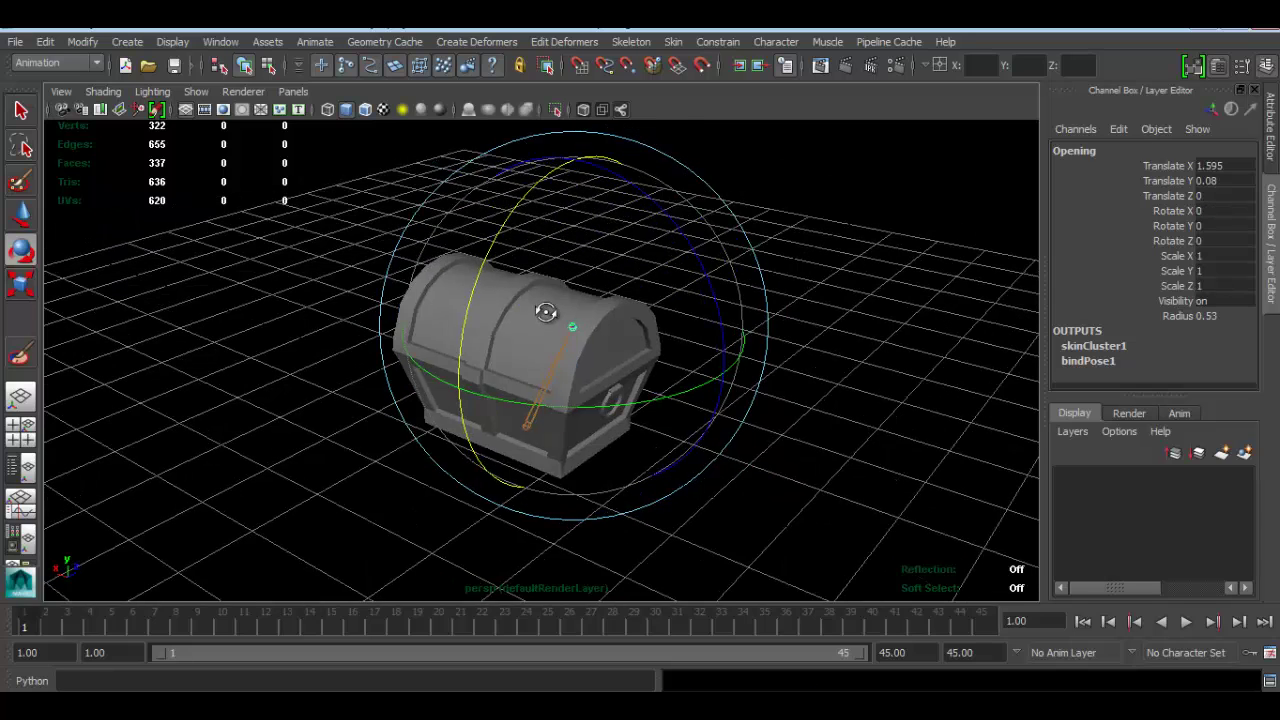
{"action": "key", "text": "q"}
{"action": "key", "text": "w"}
{"action": "key", "text": "ctrl+z"}
{"action": "key", "text": "ctrl+z"}
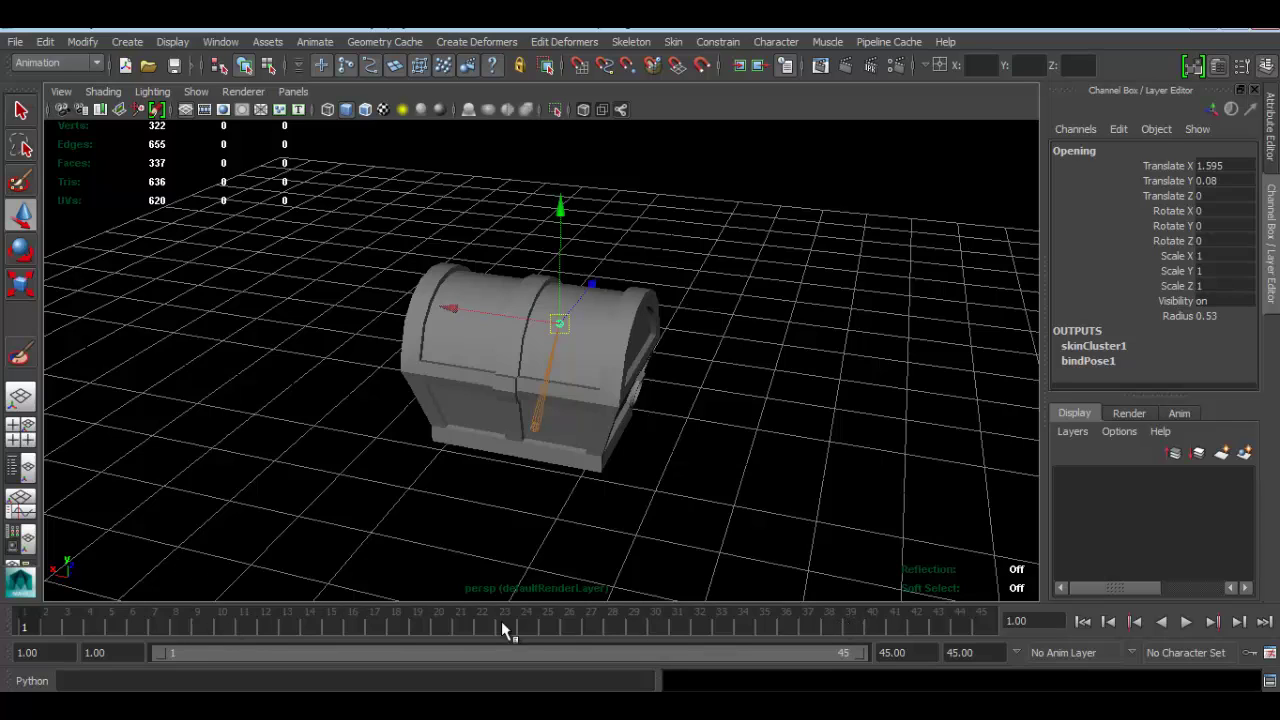
Set a keyframe on the Opening joint, lid closed, at frame 1.
{"action": "key", "text": "alt+v"}
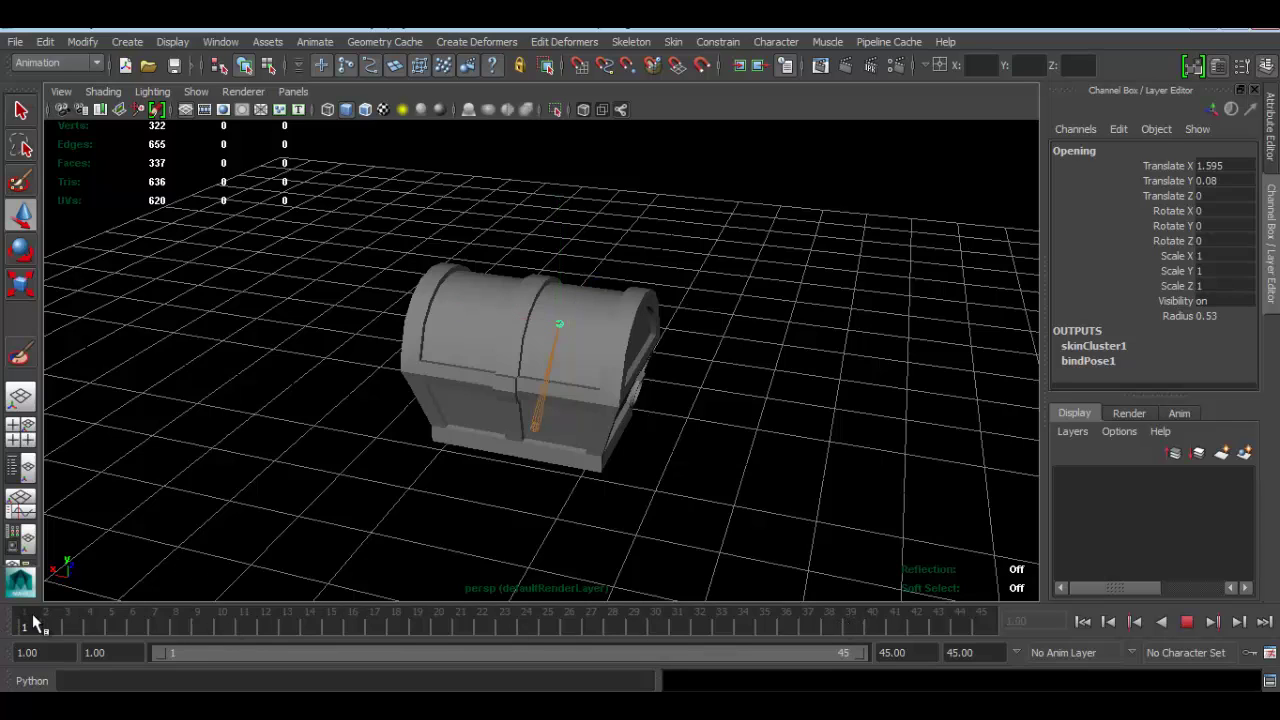
{"action": "key", "text": "alt+v"}
{"action": "left_click_drag", "start_coordinate": [533, 415], "coordinate": [601, 400], "text": "alt"}
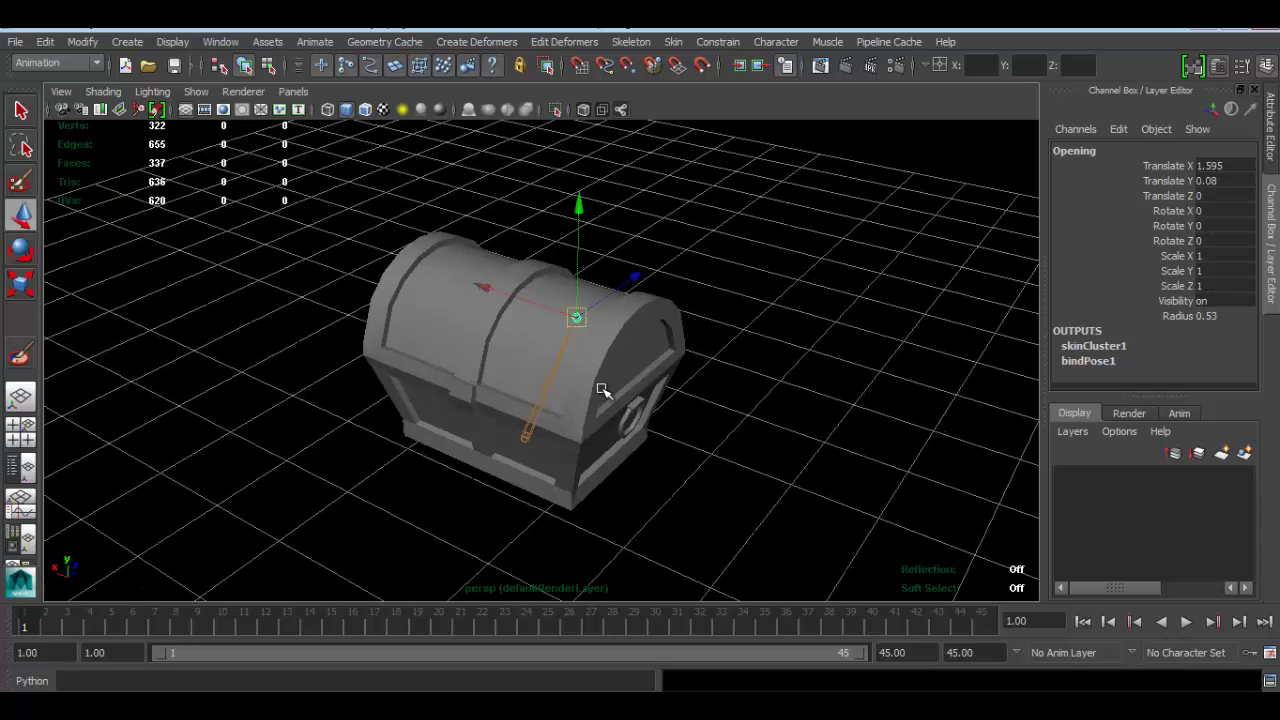
{"action": "key", "text": "s"}
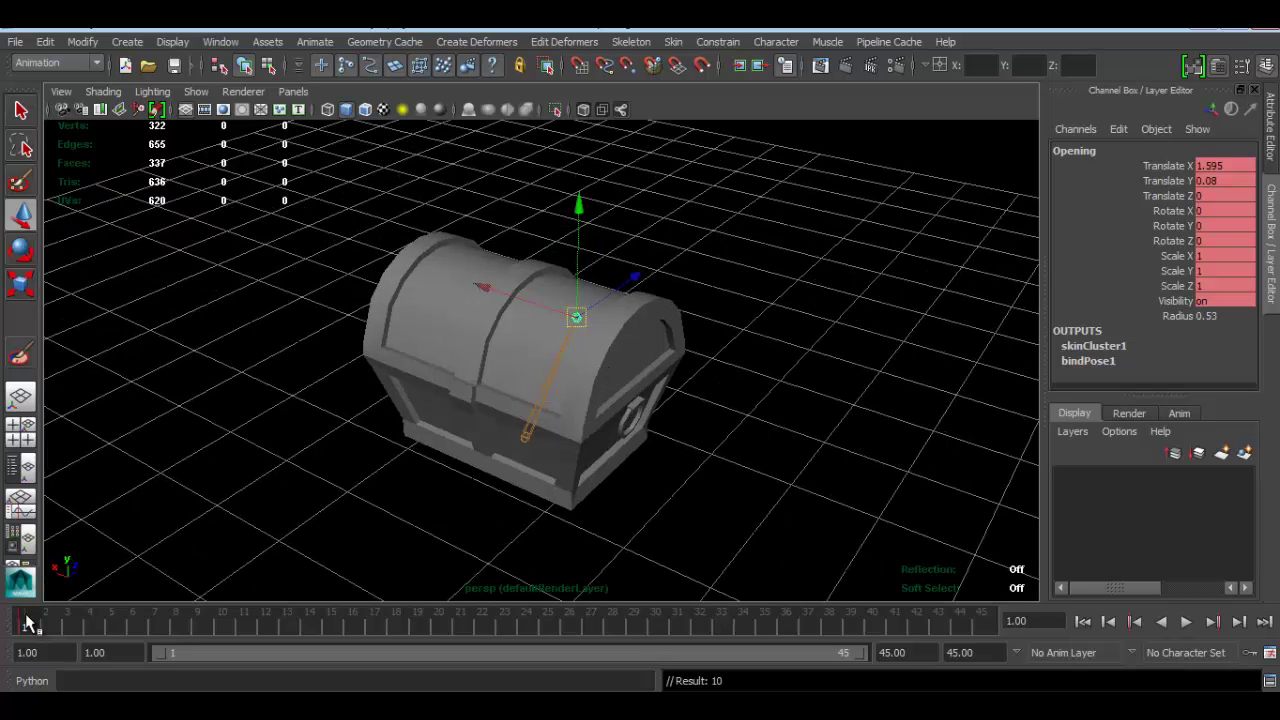
At frame 30, set the Opening joint's Rotate X to 90 degrees to open the lid.
{"action": "middle_click_drag", "start_coordinate": [557, 386], "coordinate": [549, 393], "text": "alt"}
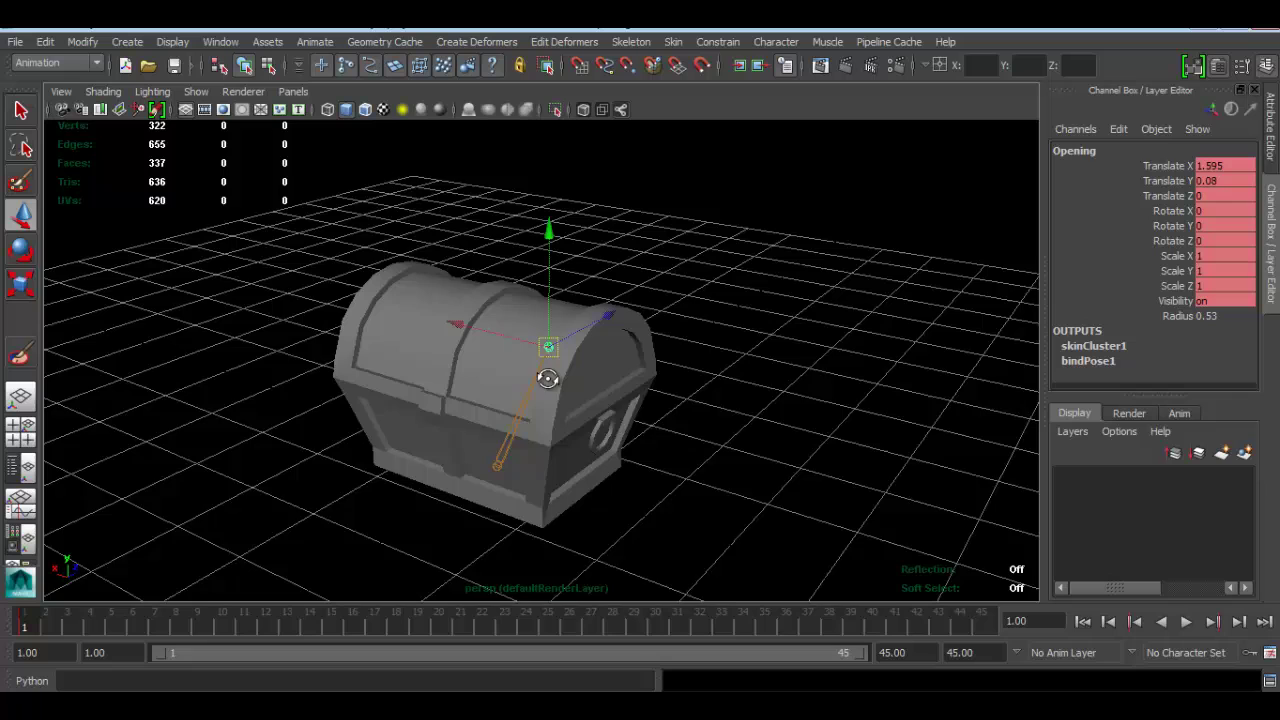
{"action": "left_click_drag", "start_coordinate": [548, 378], "coordinate": [562, 401], "text": "alt"}
{"action": "key", "text": "alt+v"}
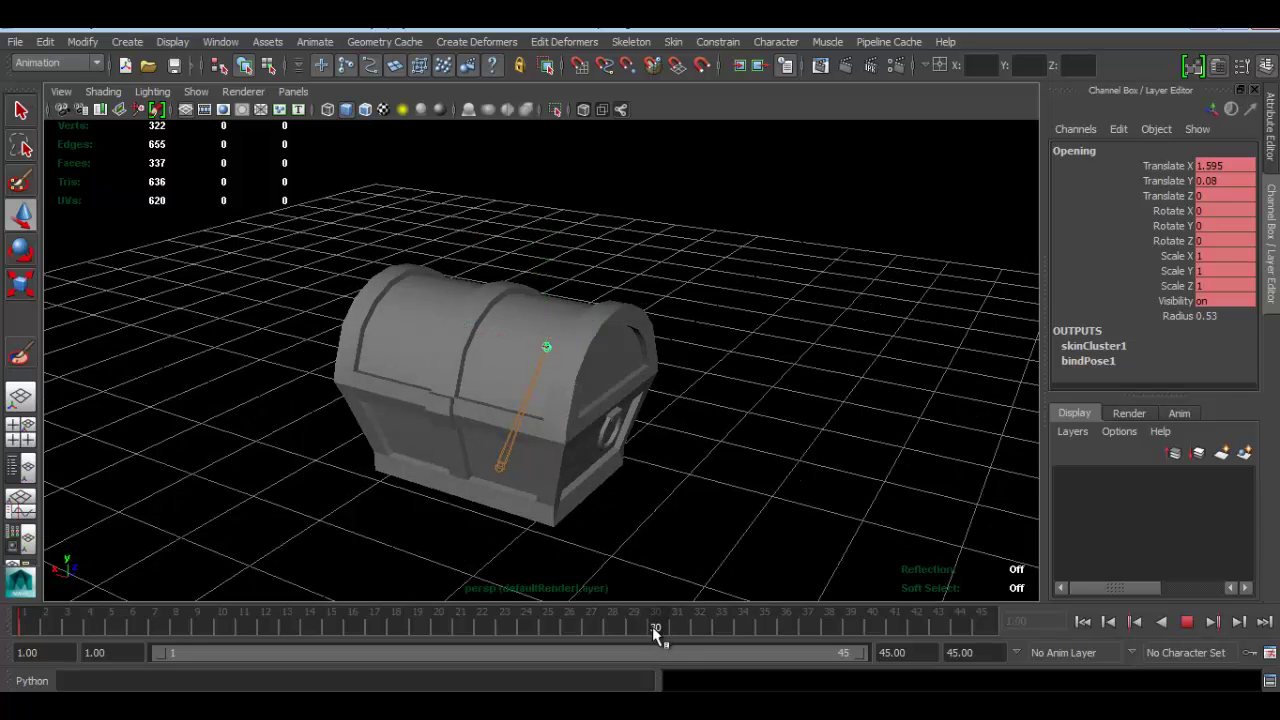
{"action": "left_click", "coordinate": [650, 626]}
{"action": "left_click_drag", "start_coordinate": [554, 382], "coordinate": [563, 374], "text": "alt"}
{"action": "key", "text": "e"}
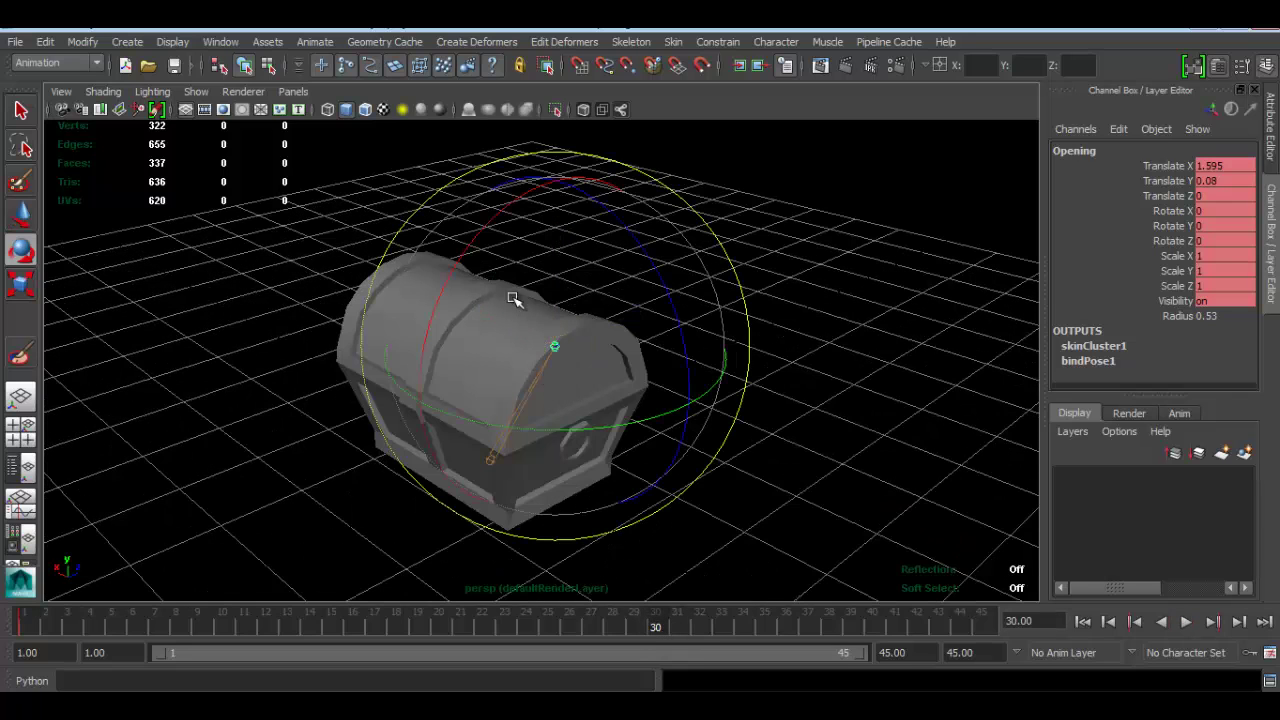
{"action": "left_click_drag", "start_coordinate": [481, 230], "coordinate": [600, 186]}
{"action": "left_click", "coordinate": [1214, 212]}
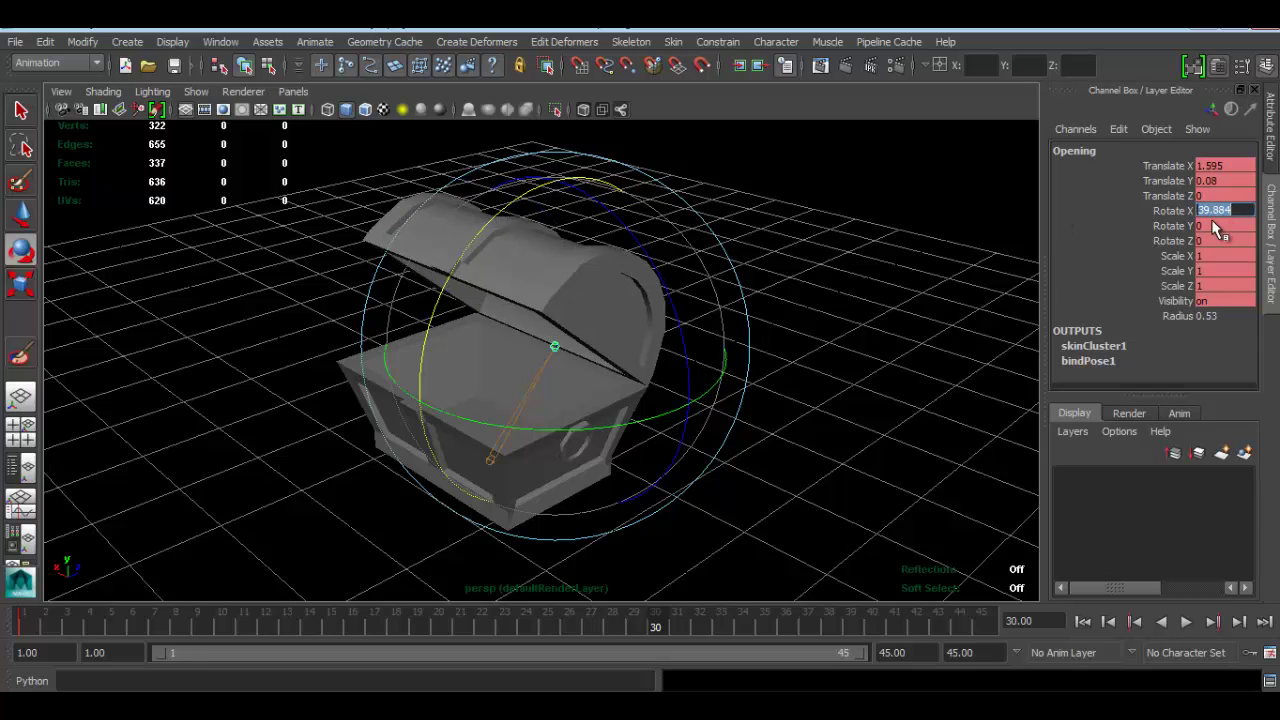
{"action": "type", "text": "90"}
{"action": "key", "text": "Return"}
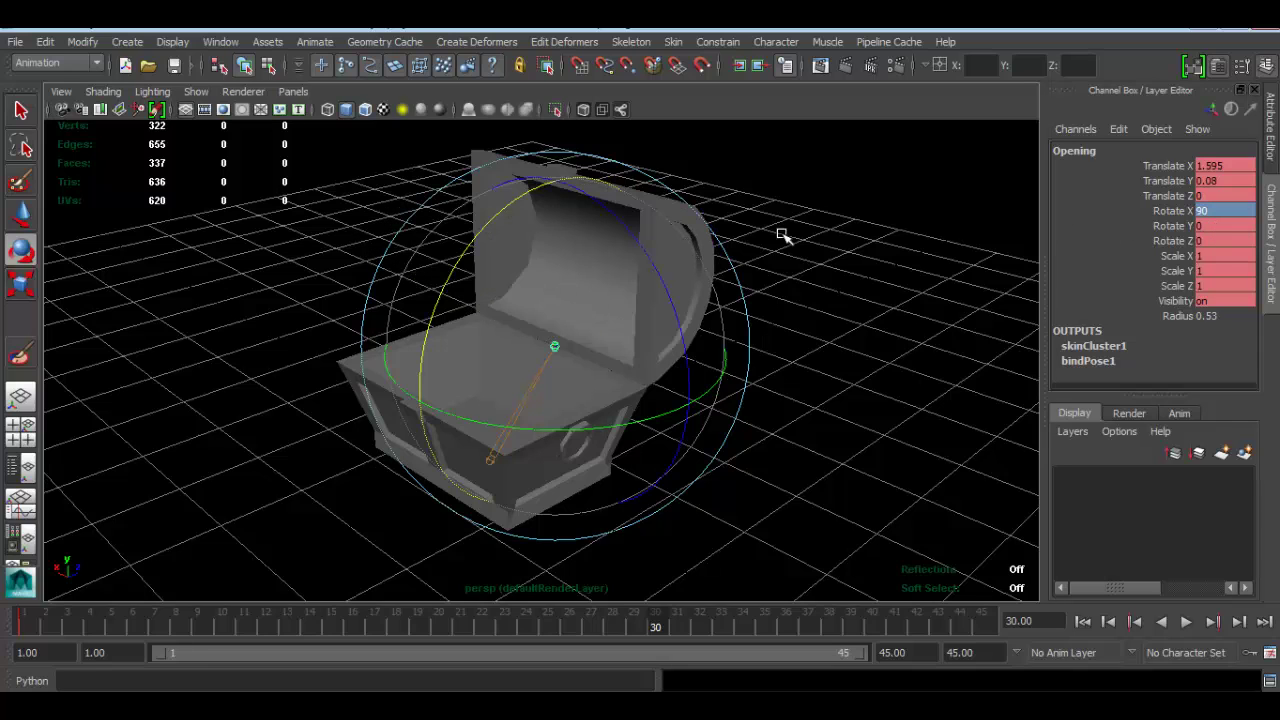
Play back the lid opening animation and return to frame 1.
{"action": "left_click_drag", "start_coordinate": [836, 376], "coordinate": [832, 376], "text": "alt"}
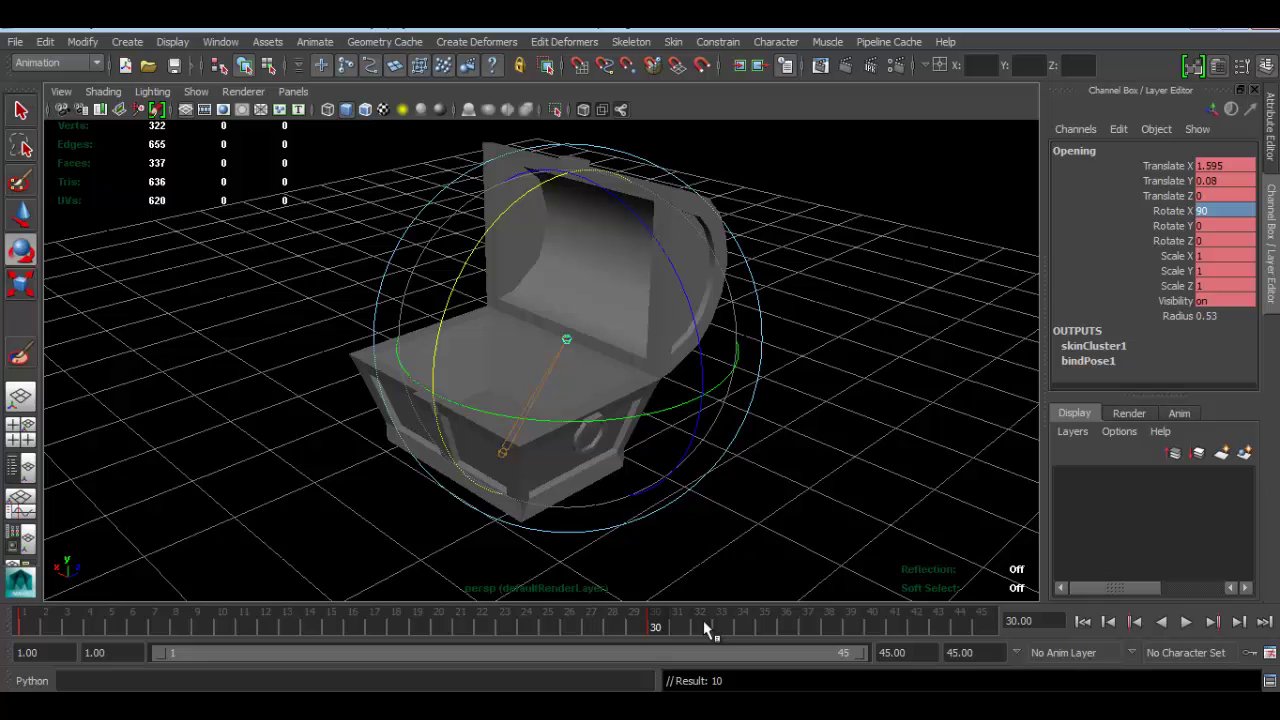
{"action": "key", "text": "alt+v"}
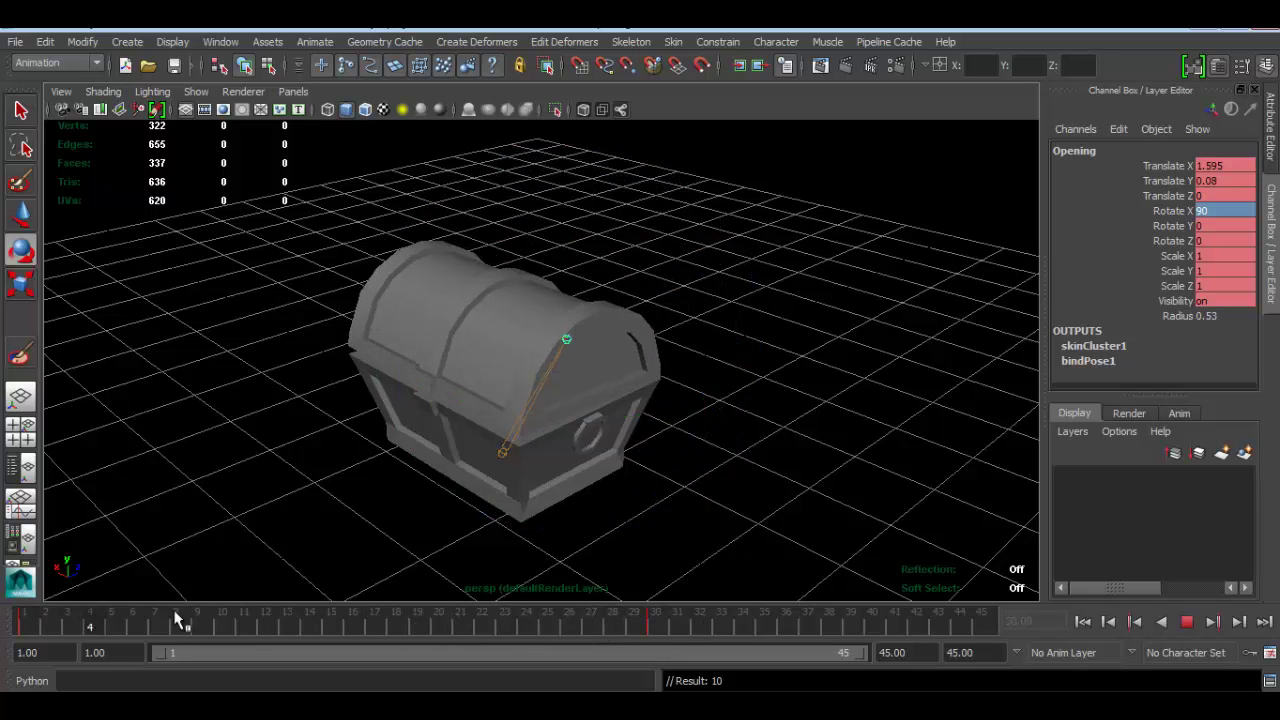
{"action": "key", "text": "alt+shift+v"}
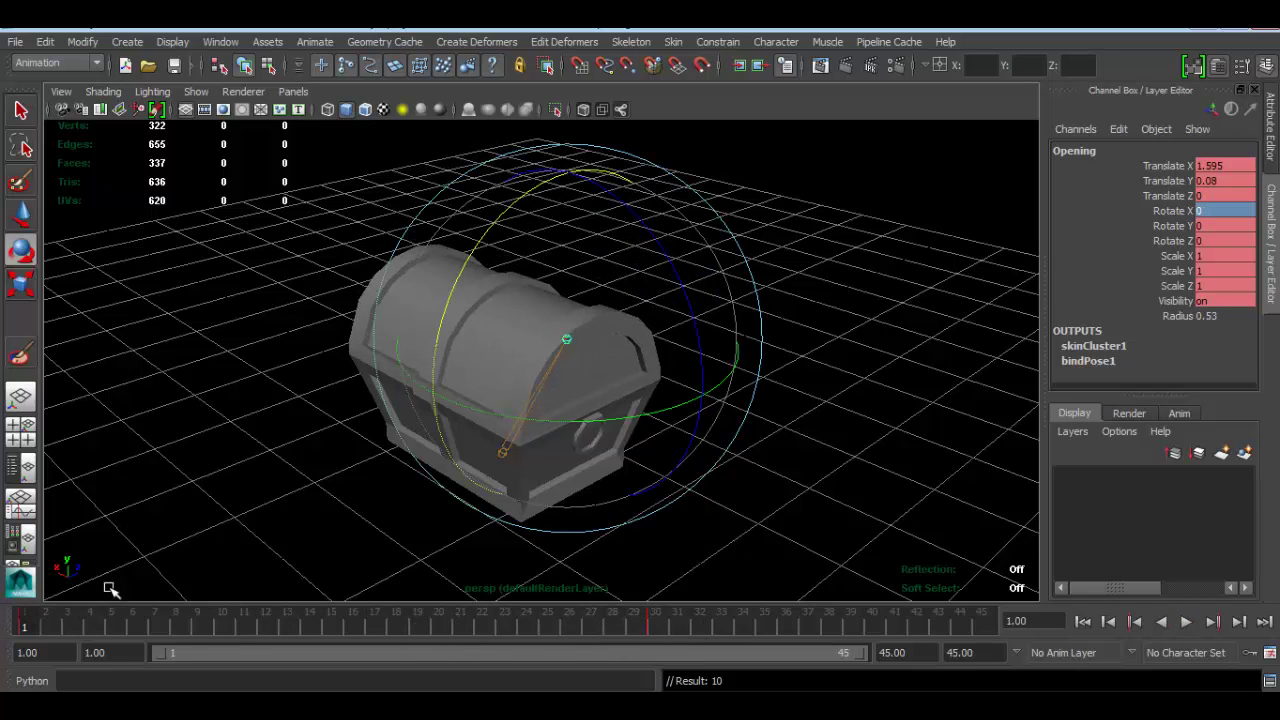
{"action": "left_click", "coordinate": [871, 488]}
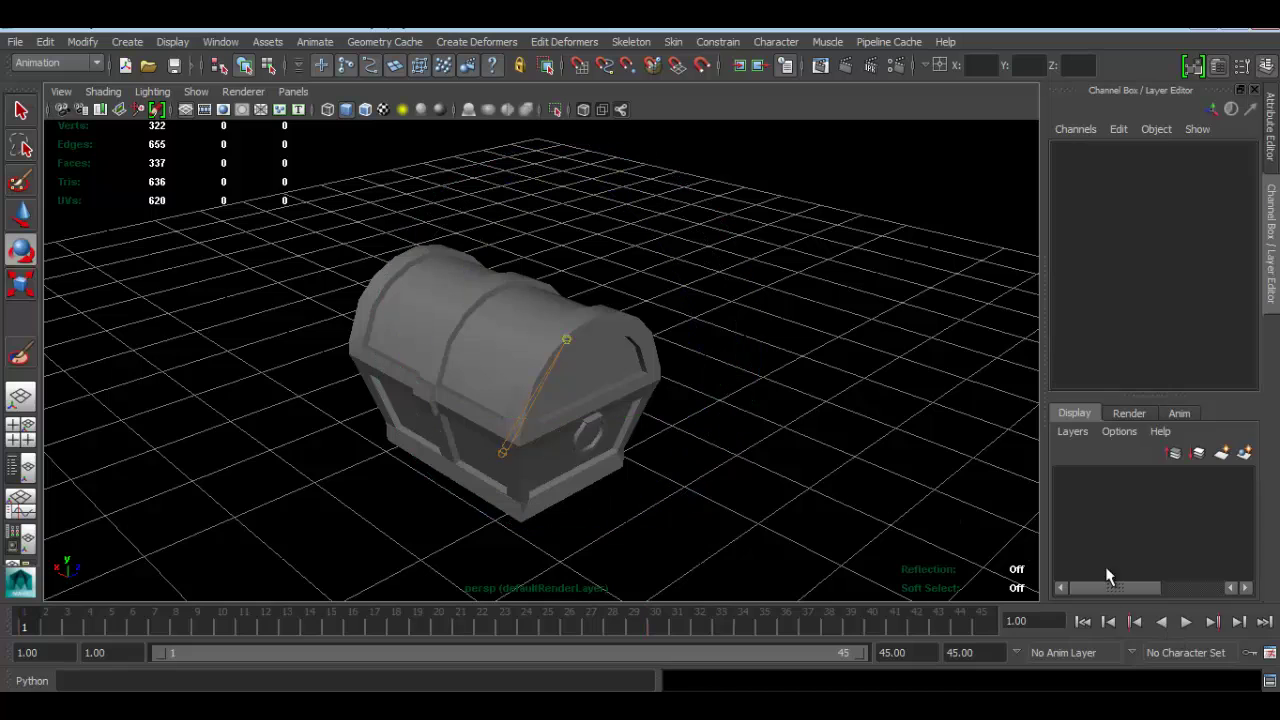
{"action": "left_click", "coordinate": [1184, 621]}
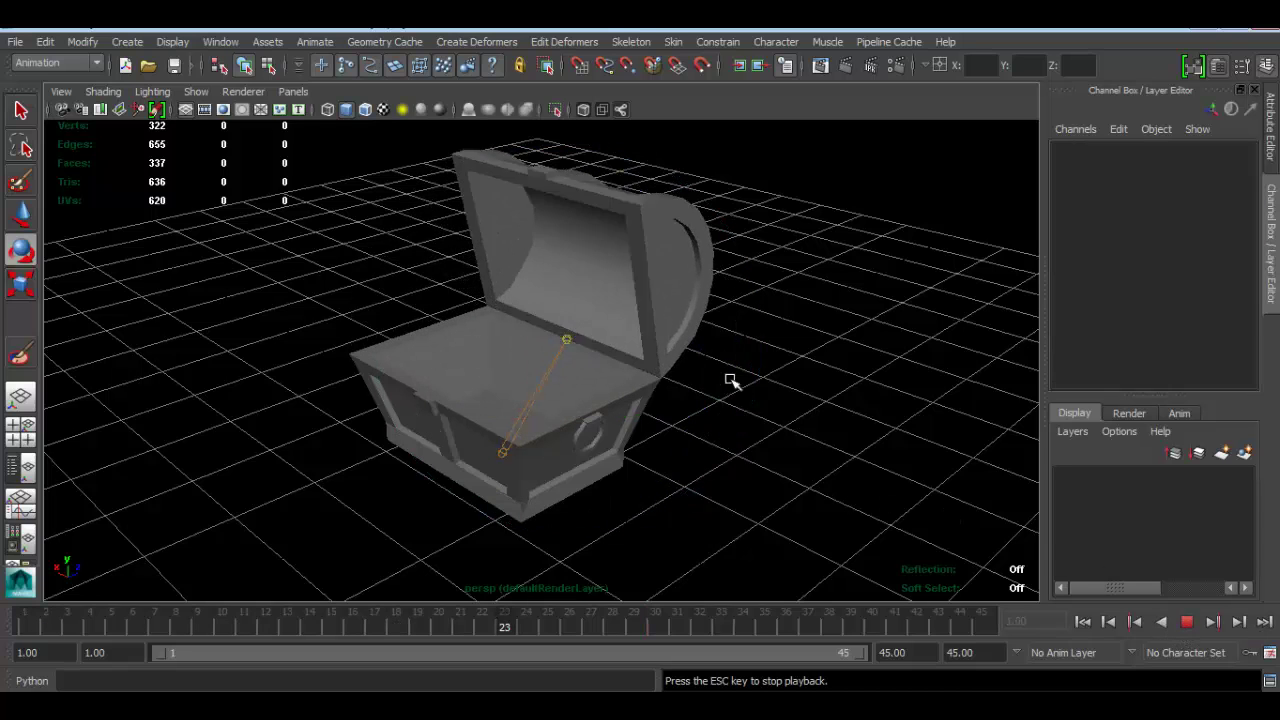
{"action": "mouse_move", "coordinate": [409, 334]}
{"action": "left_mouse_down", "text": "alt"}
{"action": "mouse_move", "coordinate": [743, 380]}
{"action": "mouse_move", "coordinate": [786, 366]}
{"action": "mouse_move", "coordinate": [443, 280]}
{"action": "mouse_move", "coordinate": [486, 294]}
{"action": "left_mouse_up", "text": "alt"}
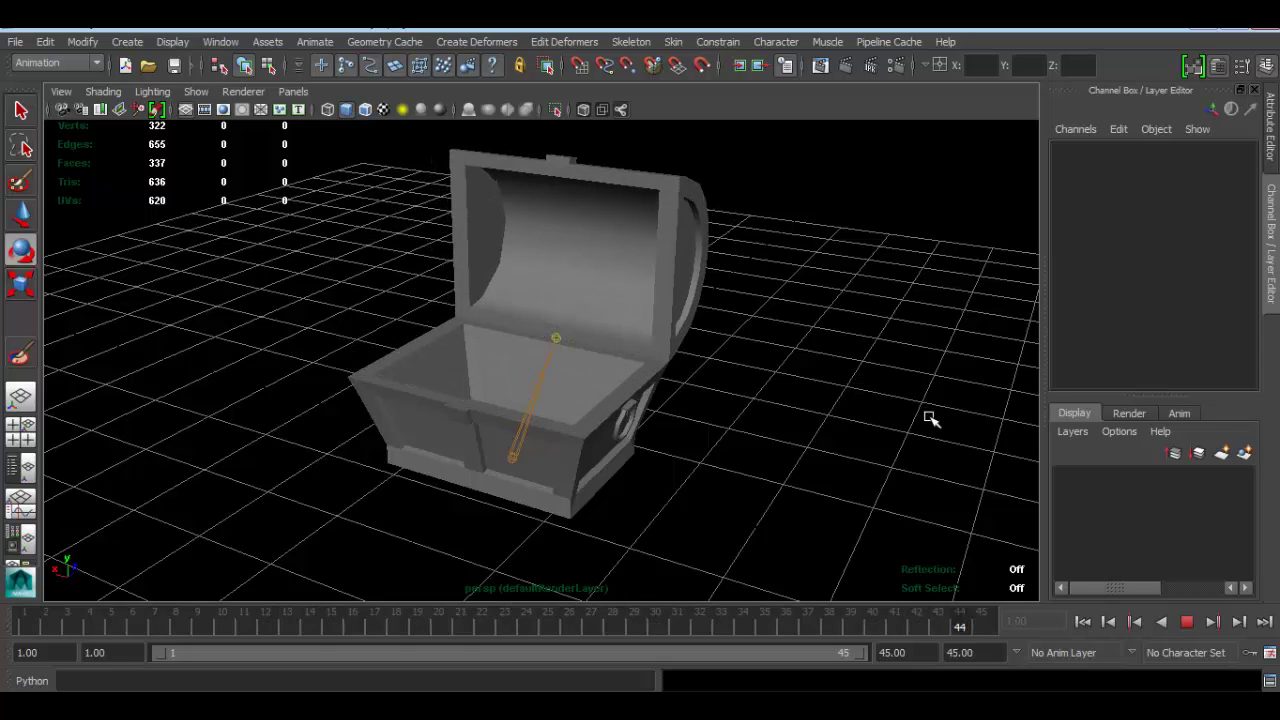
Stop playback and select the Opening joint inside the chest.
{"action": "left_click", "coordinate": [1187, 621]}
{"action": "left_click", "coordinate": [460, 598]}
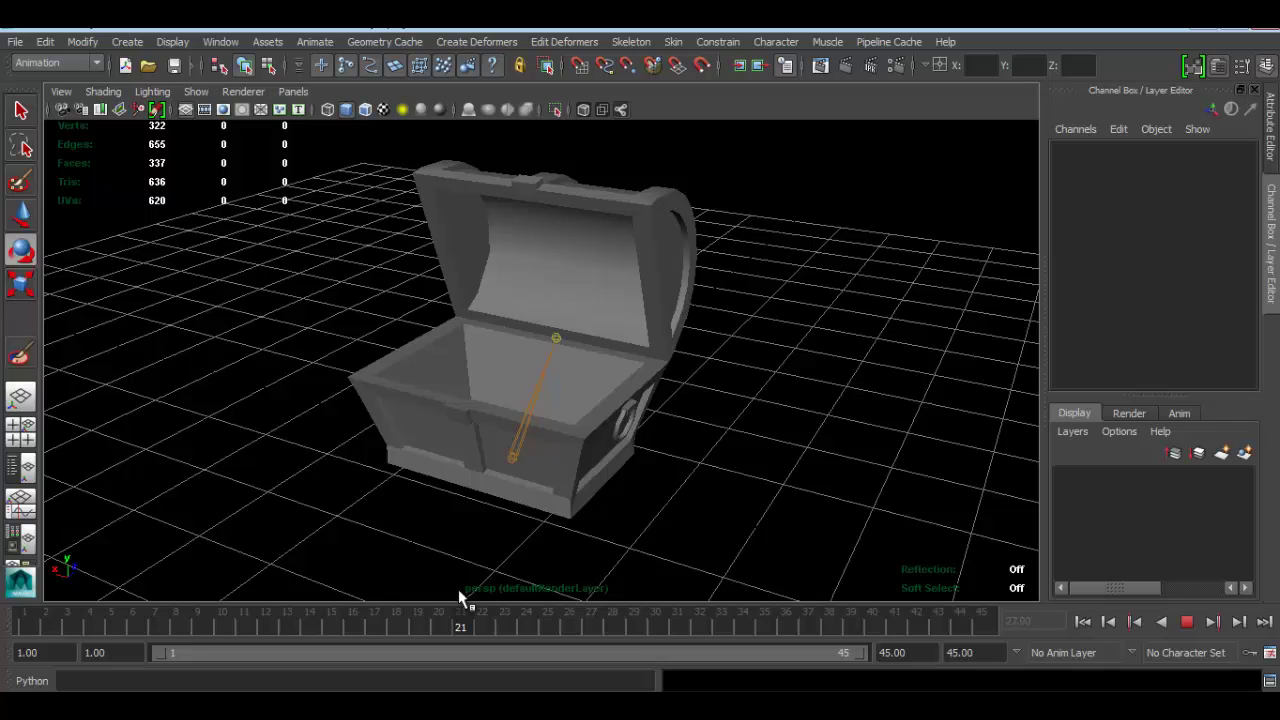
{"action": "left_click", "coordinate": [556, 342]}
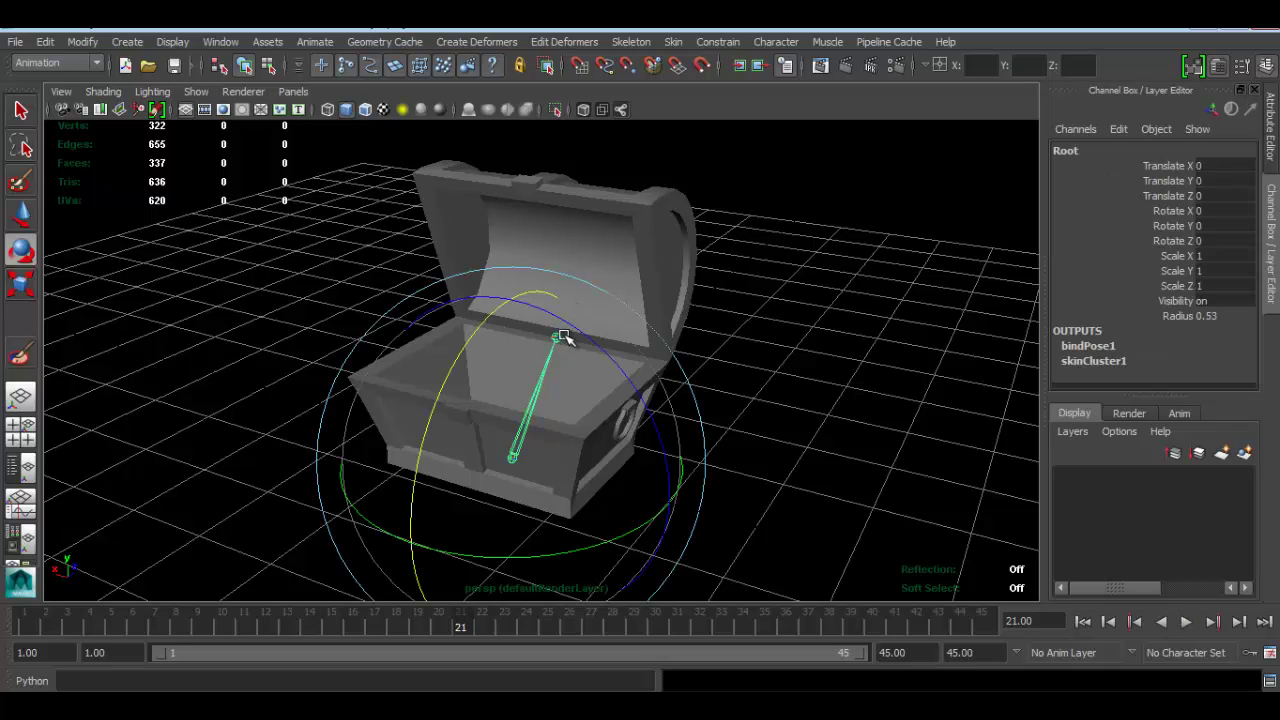
{"action": "left_click", "coordinate": [565, 337]}
{"action": "left_click", "coordinate": [558, 336]}
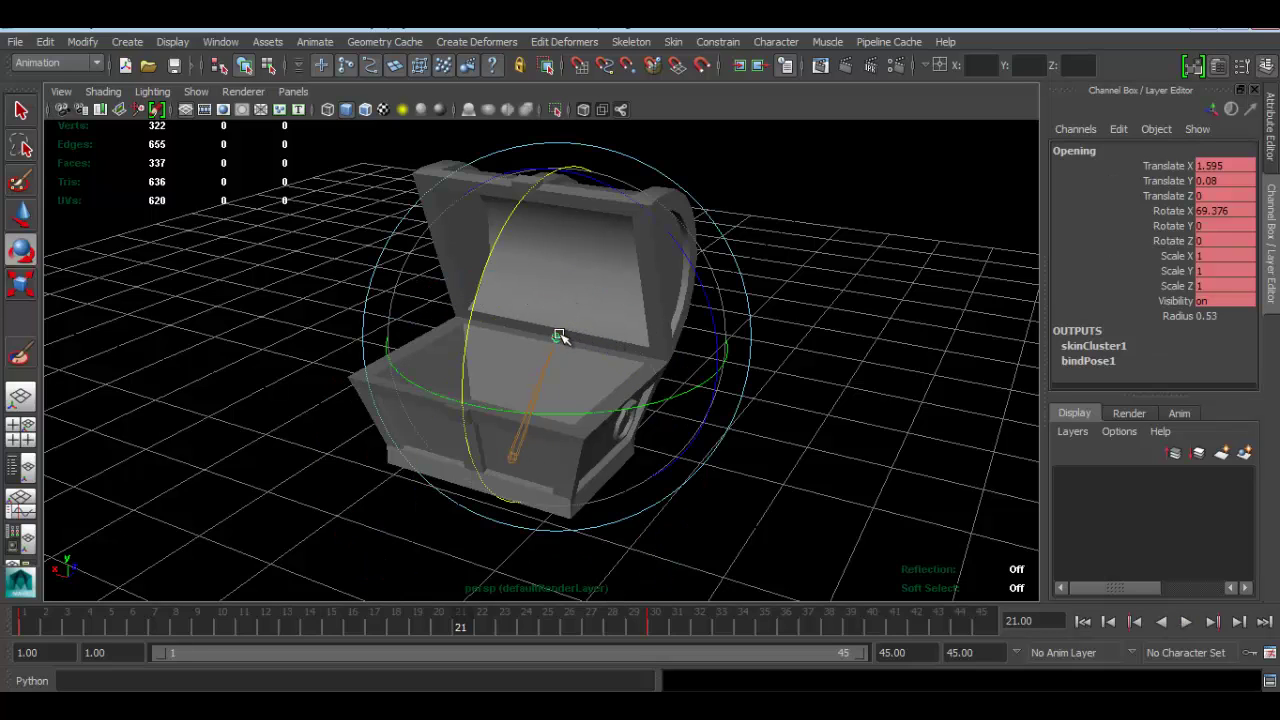
At frame 45, set Opening's Rotate X to 0 and replay the lid closing.
{"action": "key", "text": "alt+v"}
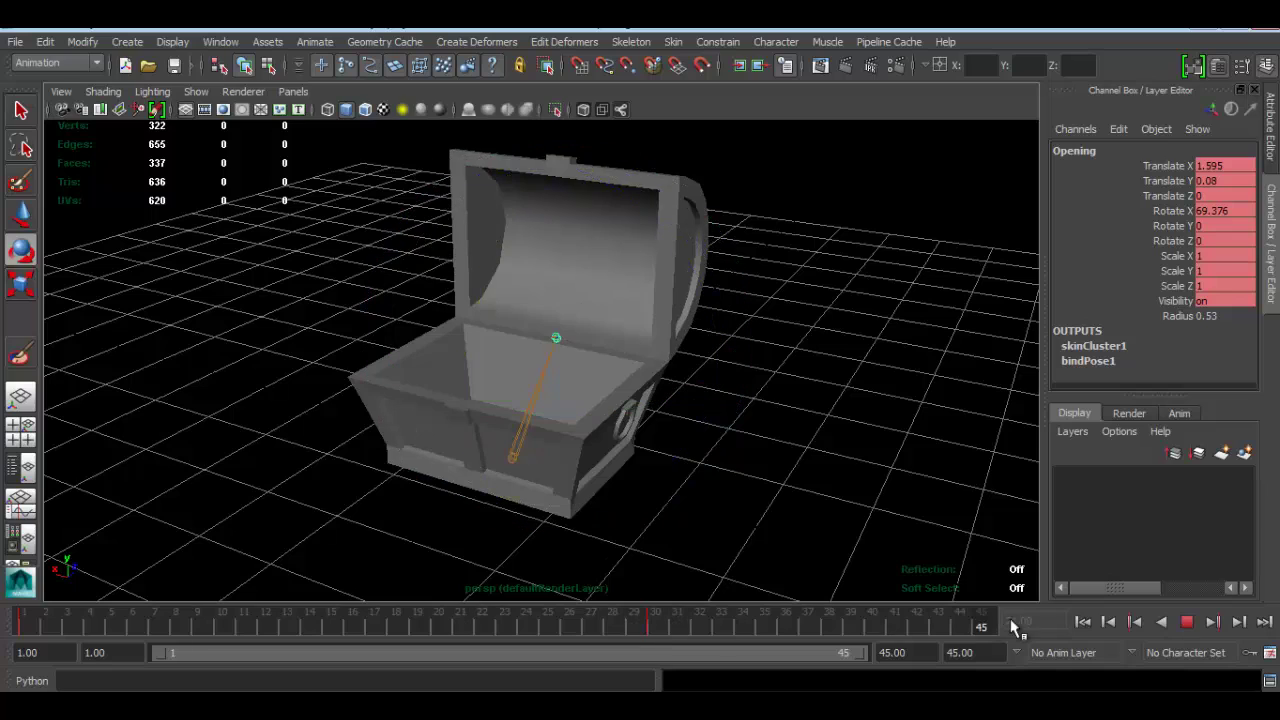
{"action": "left_click", "coordinate": [983, 627]}
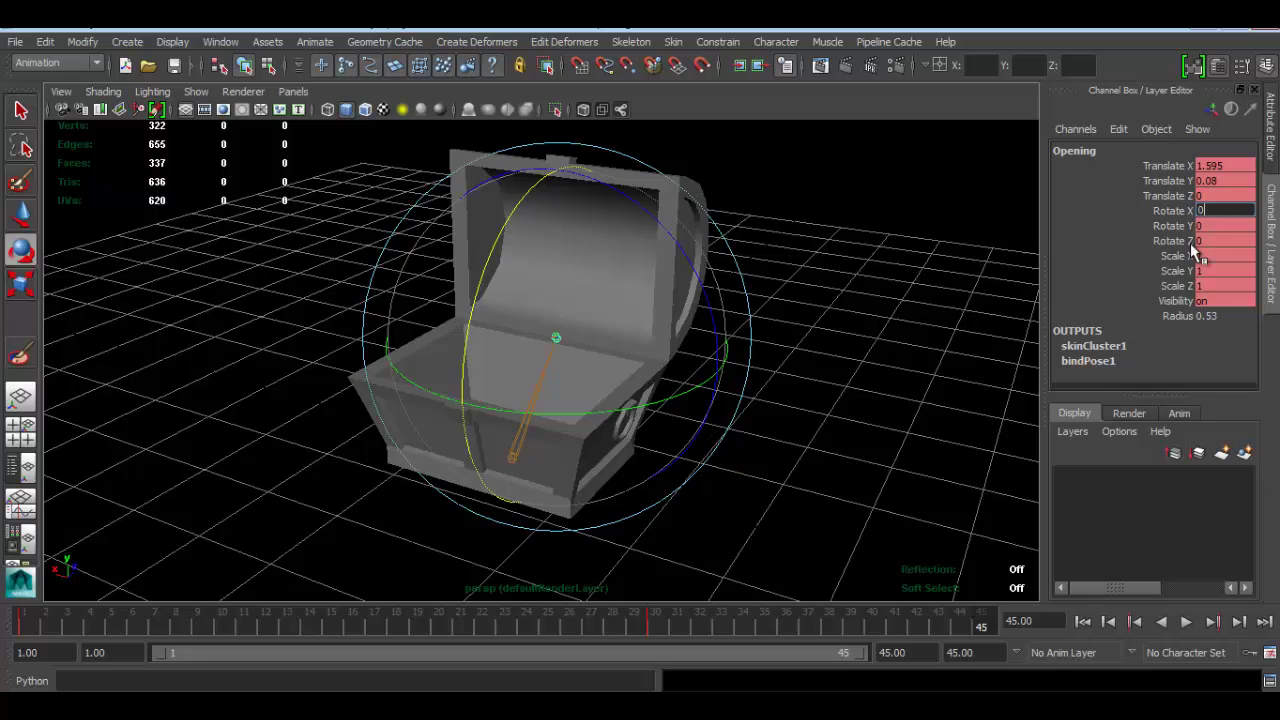
{"action": "type", "text": "0"}
{"action": "key", "text": "Return"}
{"action": "left_click_drag", "start_coordinate": [893, 466], "coordinate": [942, 508], "text": "alt"}
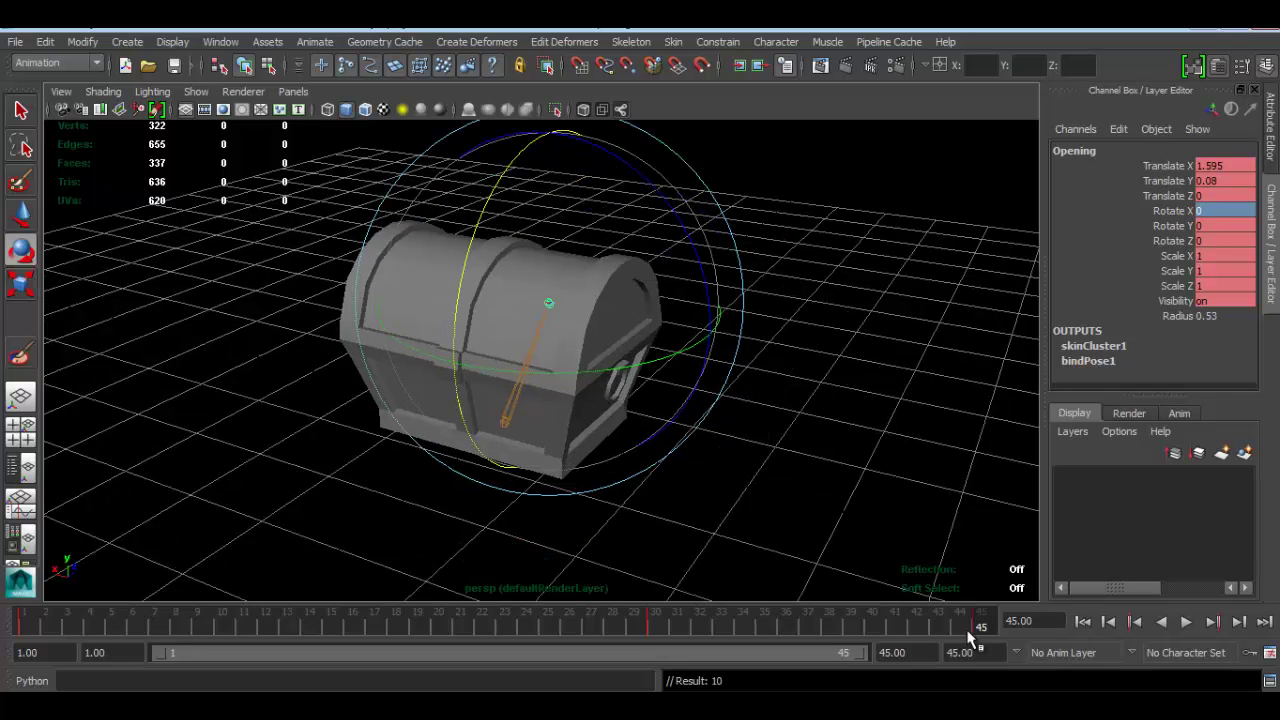
{"action": "key", "text": "alt+v"}
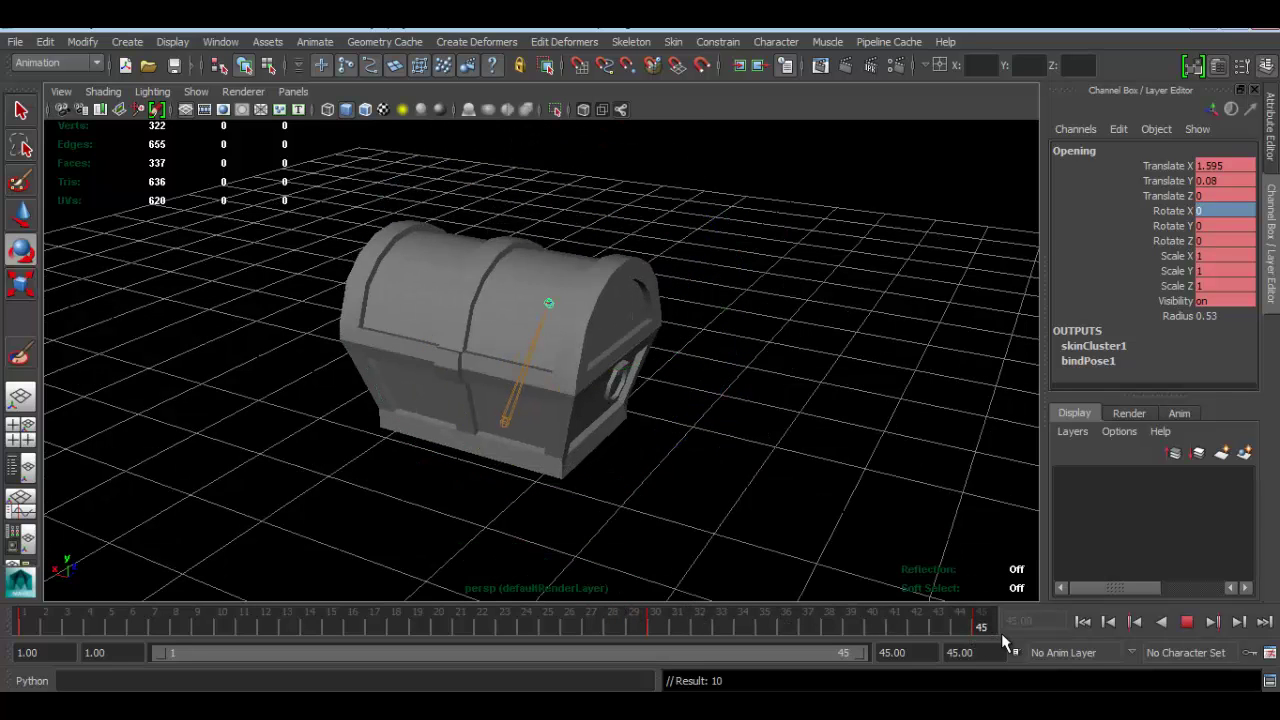
{"action": "key", "text": "alt+v"}
{"action": "left_click", "coordinate": [1188, 622]}
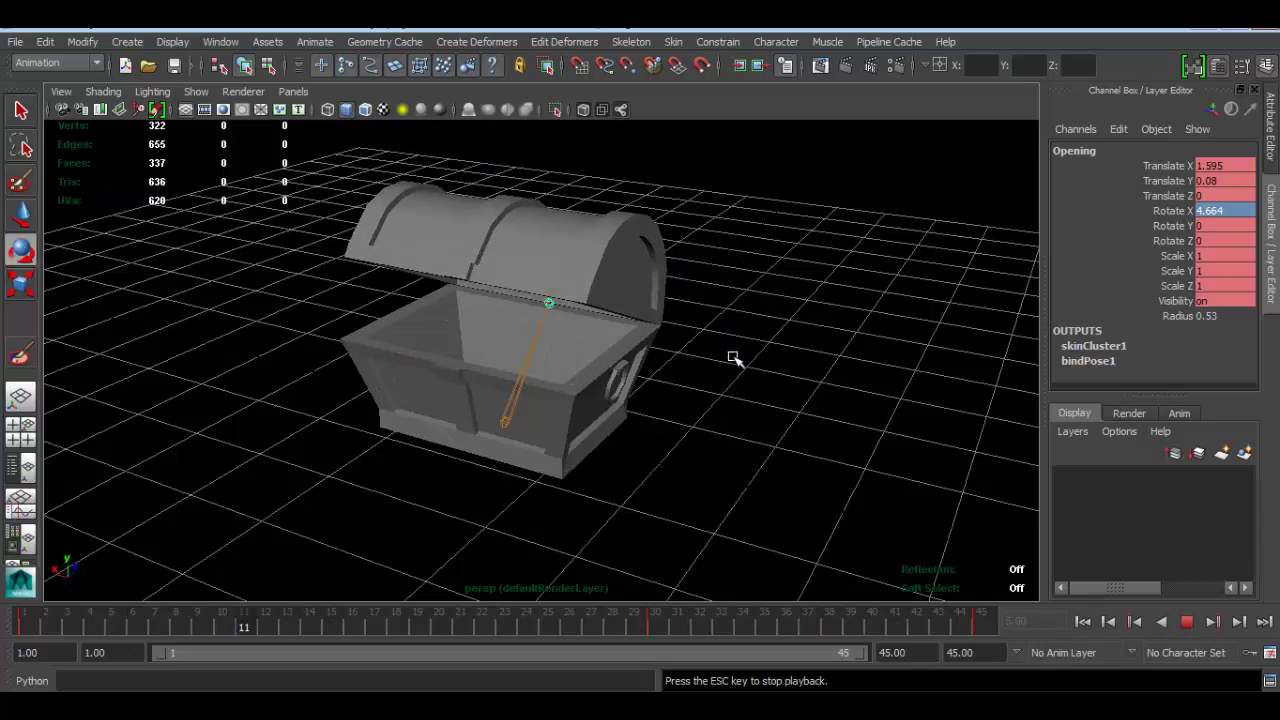
{"action": "mouse_move", "coordinate": [731, 357]}
{"action": "left_mouse_down", "text": "alt"}
{"action": "mouse_move", "coordinate": [737, 434]}
{"action": "mouse_move", "coordinate": [663, 360]}
{"action": "mouse_move", "coordinate": [626, 376]}
{"action": "mouse_move", "coordinate": [803, 363]}
{"action": "mouse_move", "coordinate": [666, 357]}
{"action": "mouse_move", "coordinate": [609, 391]}
{"action": "mouse_move", "coordinate": [674, 371]}
{"action": "left_mouse_up", "text": "alt"}
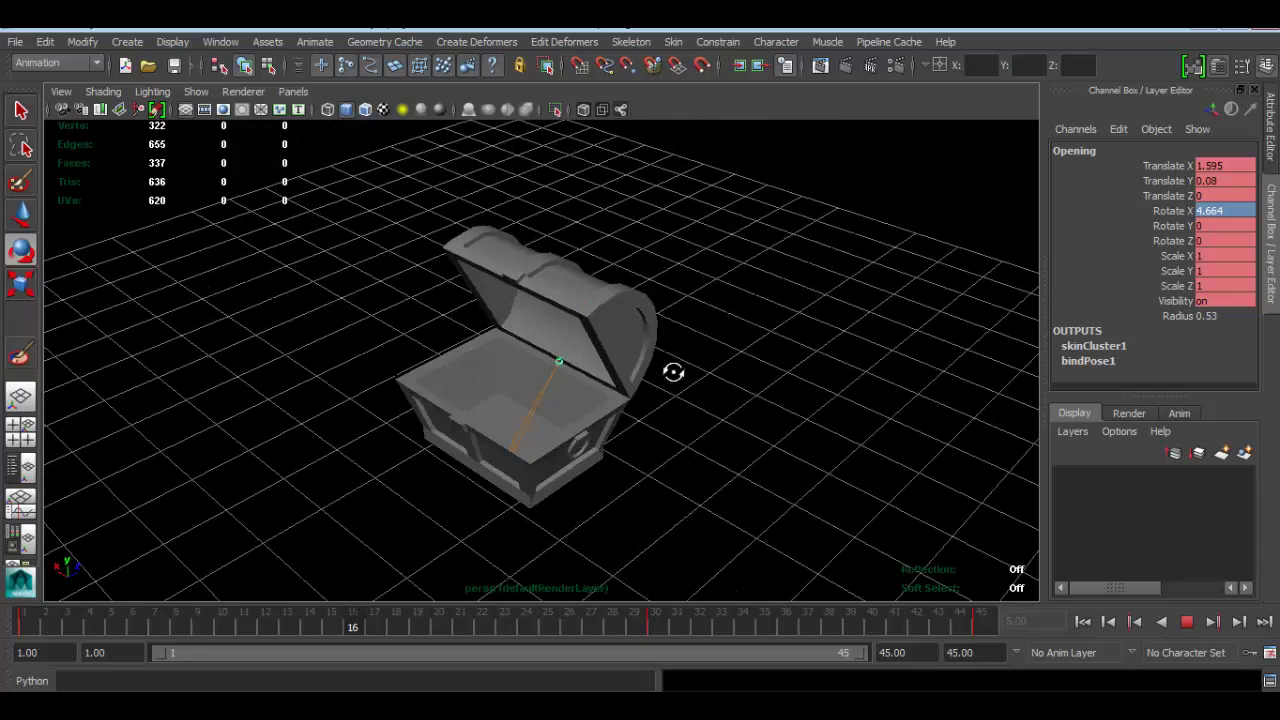